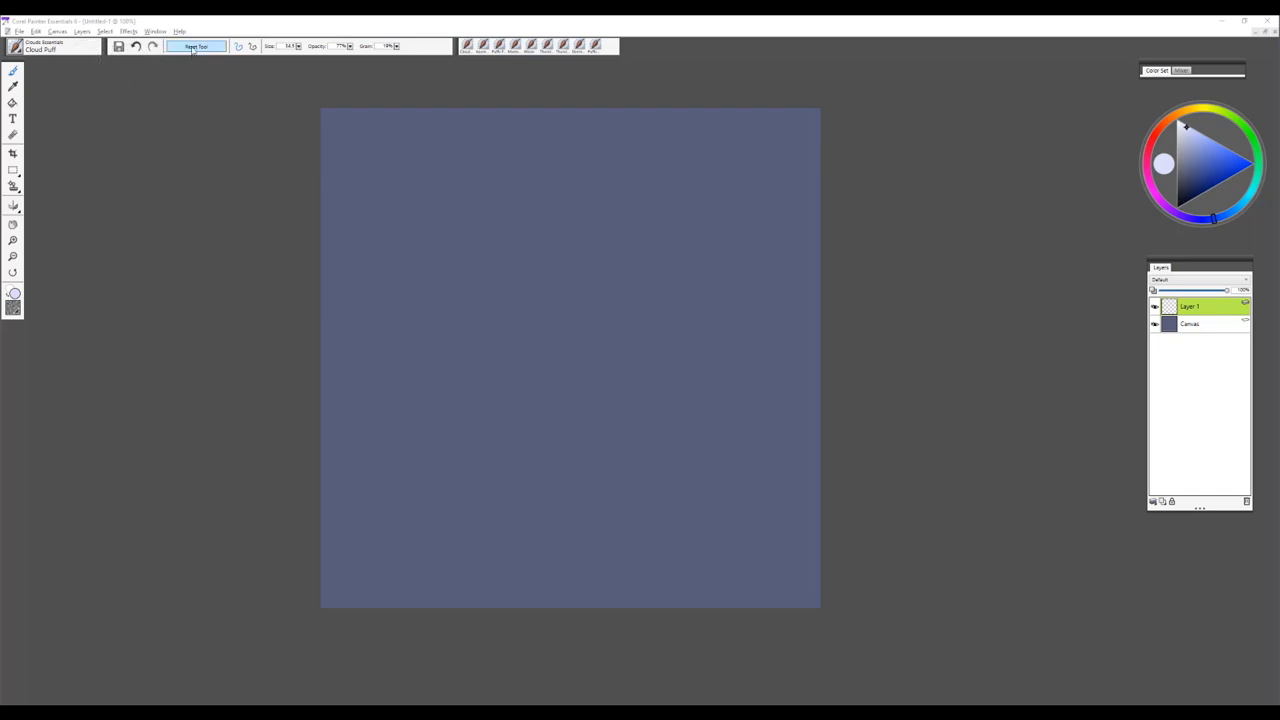
Reset the Cloud Puff brush and paint a large pale lavender cloud across the upper part of the canvas.
left_click(196, 47)
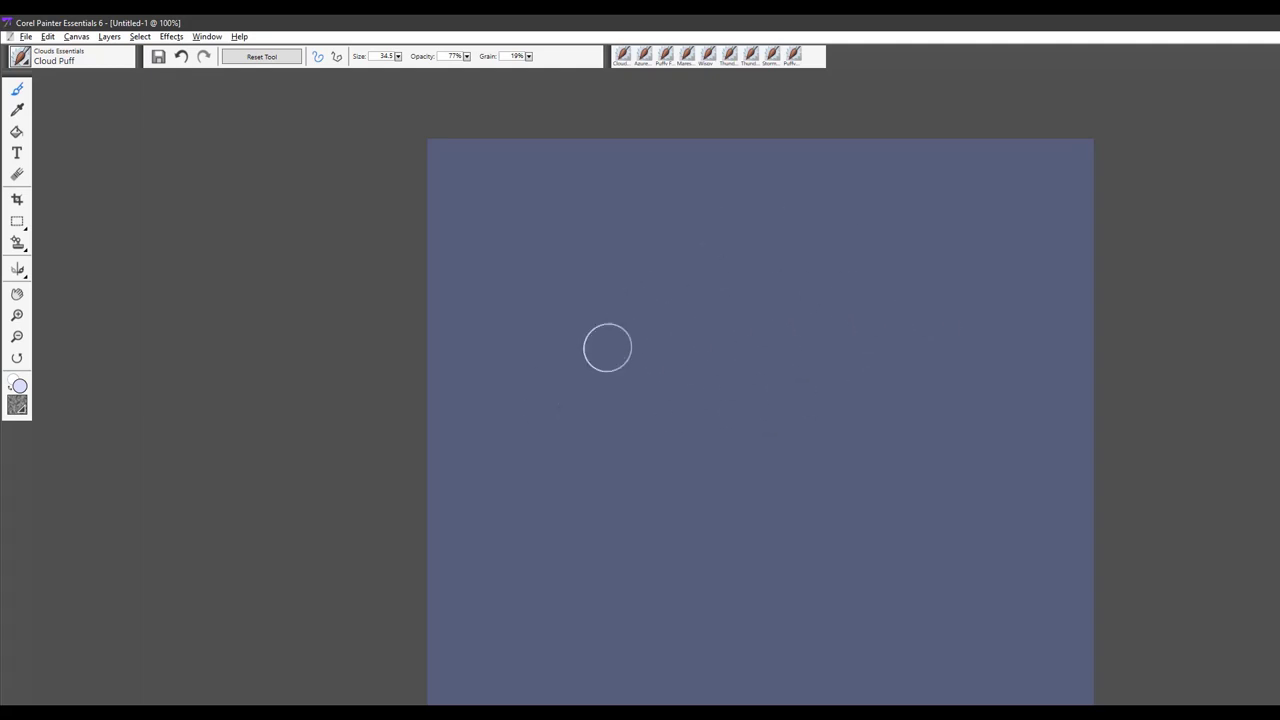
left_click_drag(593, 248, 583, 244)
mouse_move(674, 260)
left_mouse_down()
mouse_move(760, 305)
mouse_move(693, 233)
mouse_move(708, 236)
mouse_move(657, 241)
mouse_move(678, 220)
mouse_move(734, 257)
mouse_move(726, 272)
mouse_move(678, 251)
mouse_move(725, 223)
mouse_move(698, 224)
mouse_move(715, 258)
mouse_move(682, 236)
mouse_move(677, 210)
mouse_move(702, 196)
mouse_move(740, 262)
mouse_move(706, 214)
mouse_move(757, 254)
left_mouse_up()
mouse_move(684, 240)
left_mouse_down()
mouse_move(703, 207)
mouse_move(693, 214)
mouse_move(721, 212)
mouse_move(745, 268)
mouse_move(704, 256)
mouse_move(645, 325)
mouse_move(597, 320)
mouse_move(630, 284)
mouse_move(651, 303)
mouse_move(640, 315)
mouse_move(635, 301)
mouse_move(709, 263)
mouse_move(627, 243)
mouse_move(627, 267)
mouse_move(656, 278)
mouse_move(696, 260)
mouse_move(697, 279)
mouse_move(732, 295)
mouse_move(849, 233)
mouse_move(813, 215)
mouse_move(792, 222)
mouse_move(799, 214)
mouse_move(839, 228)
mouse_move(799, 248)
mouse_move(781, 231)
mouse_move(800, 236)
mouse_move(768, 232)
mouse_move(808, 266)
mouse_move(792, 238)
mouse_move(809, 230)
mouse_move(832, 249)
mouse_move(827, 210)
mouse_move(777, 194)
mouse_move(815, 209)
mouse_move(836, 262)
mouse_move(782, 250)
left_mouse_up()
mouse_move(722, 210)
left_mouse_down()
mouse_move(781, 262)
mouse_move(701, 268)
mouse_move(721, 306)
mouse_move(687, 312)
mouse_move(694, 340)
mouse_move(665, 326)
mouse_move(572, 341)
mouse_move(568, 317)
mouse_move(604, 320)
mouse_move(626, 254)
mouse_move(677, 224)
mouse_move(647, 204)
mouse_move(647, 187)
mouse_move(674, 179)
mouse_move(690, 216)
mouse_move(641, 264)
mouse_move(611, 254)
mouse_move(598, 309)
mouse_move(573, 312)
mouse_move(639, 308)
mouse_move(658, 265)
mouse_move(713, 298)
mouse_move(766, 278)
mouse_move(740, 235)
mouse_move(817, 281)
mouse_move(847, 244)
mouse_move(890, 268)
mouse_move(866, 217)
mouse_move(922, 251)
mouse_move(964, 235)
mouse_move(812, 290)
mouse_move(834, 296)
mouse_move(844, 264)
mouse_move(869, 304)
mouse_move(874, 258)
mouse_move(924, 296)
mouse_move(877, 255)
mouse_move(998, 266)
mouse_move(851, 240)
mouse_move(849, 206)
mouse_move(735, 229)
mouse_move(743, 251)
mouse_move(698, 210)
mouse_move(657, 260)
mouse_move(598, 258)
mouse_move(625, 241)
mouse_move(628, 272)
mouse_move(600, 241)
mouse_move(700, 297)
mouse_move(695, 275)
mouse_move(718, 250)
mouse_move(751, 309)
mouse_move(614, 366)
mouse_move(619, 337)
mouse_move(557, 389)
mouse_move(500, 383)
mouse_move(483, 274)
mouse_move(574, 300)
mouse_move(748, 283)
mouse_move(857, 214)
mouse_move(885, 235)
mouse_move(886, 206)
mouse_move(978, 240)
mouse_move(963, 194)
mouse_move(980, 243)
mouse_move(1000, 251)
mouse_move(993, 300)
mouse_move(909, 330)
mouse_move(883, 229)
left_mouse_up()
mouse_move(812, 203)
left_mouse_down()
mouse_move(818, 180)
mouse_move(845, 172)
mouse_move(806, 196)
mouse_move(671, 199)
mouse_move(675, 179)
left_mouse_up()
mouse_move(606, 212)
left_mouse_down()
mouse_move(559, 206)
mouse_move(561, 223)
mouse_move(581, 198)
mouse_move(589, 214)
mouse_move(563, 283)
mouse_move(623, 225)
mouse_move(565, 169)
mouse_move(601, 172)
left_mouse_up()
mouse_move(697, 296)
left_mouse_down()
mouse_move(819, 311)
mouse_move(1006, 255)
mouse_move(1025, 272)
mouse_move(965, 215)
mouse_move(1002, 233)
mouse_move(954, 250)
mouse_move(930, 209)
mouse_move(893, 212)
mouse_move(854, 182)
mouse_move(912, 188)
left_mouse_up()
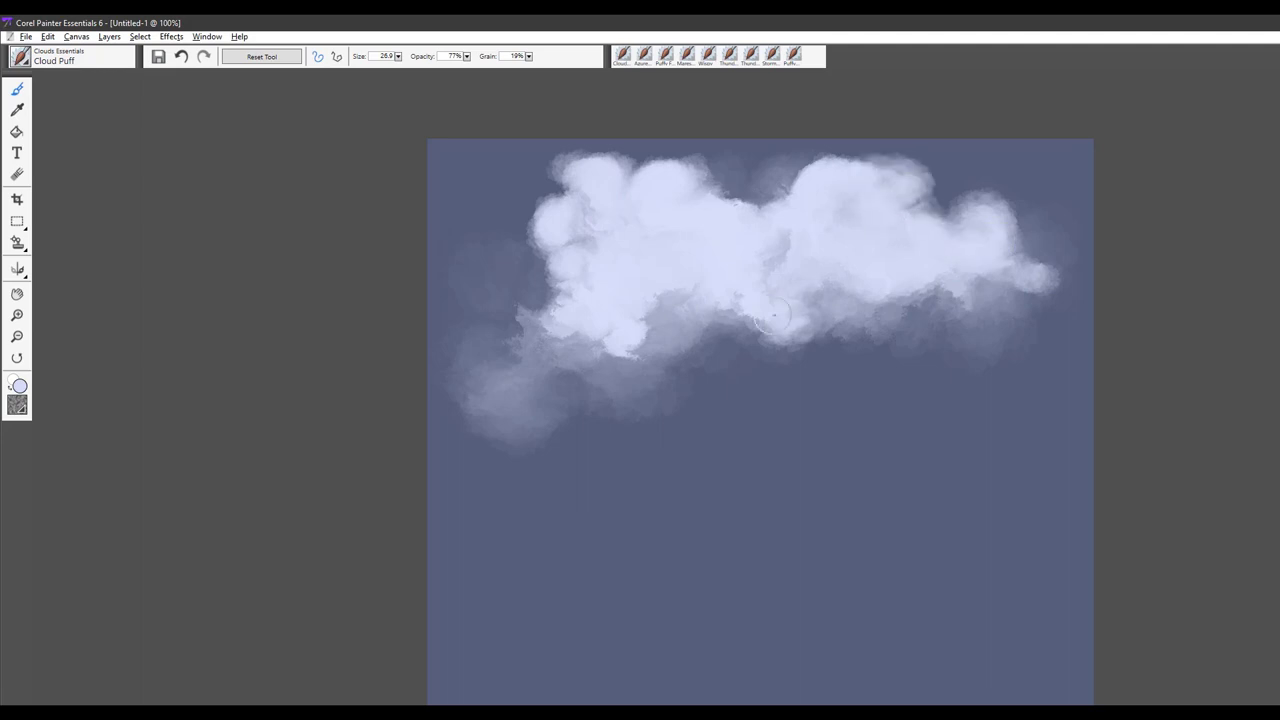
Add a bright round puff at the cloud's lower left and build up its billows at brush sizes from about 27 to 53.
mouse_move(509, 357)
left_mouse_down()
mouse_move(467, 352)
mouse_move(505, 330)
left_mouse_up()
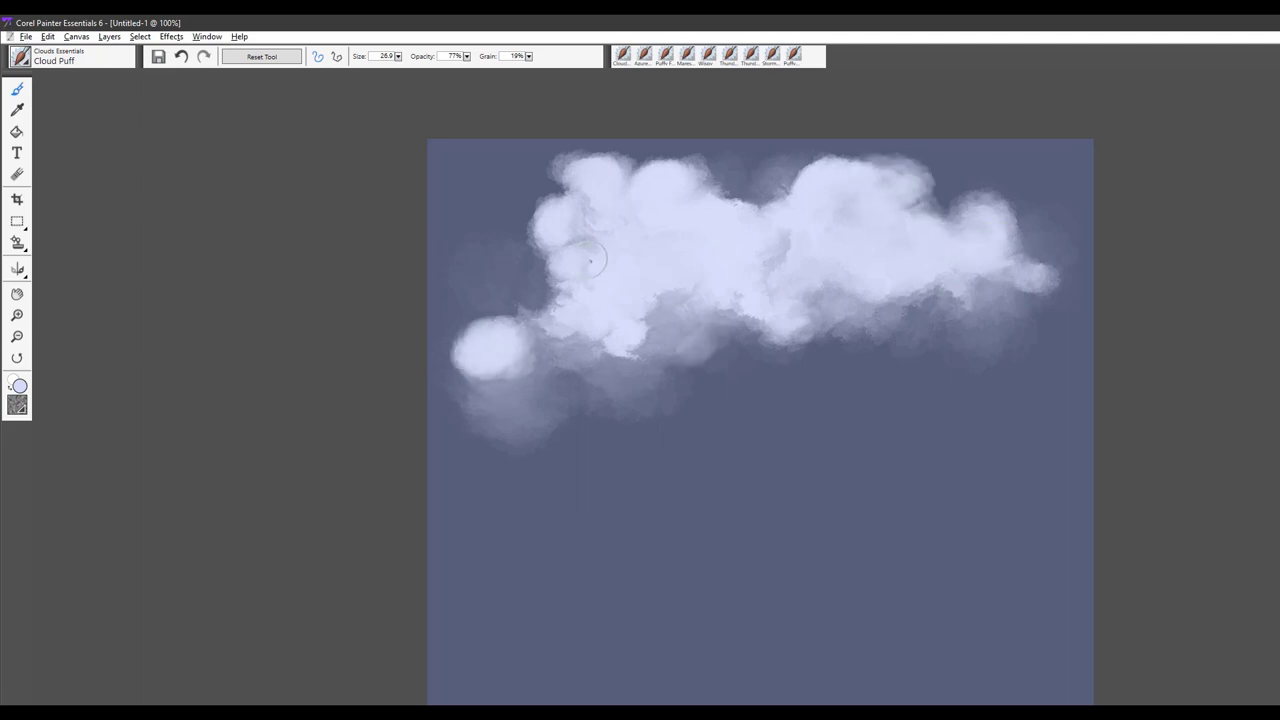
mouse_move(640, 182)
left_mouse_down()
mouse_move(696, 268)
mouse_move(734, 252)
mouse_move(660, 306)
left_mouse_up()
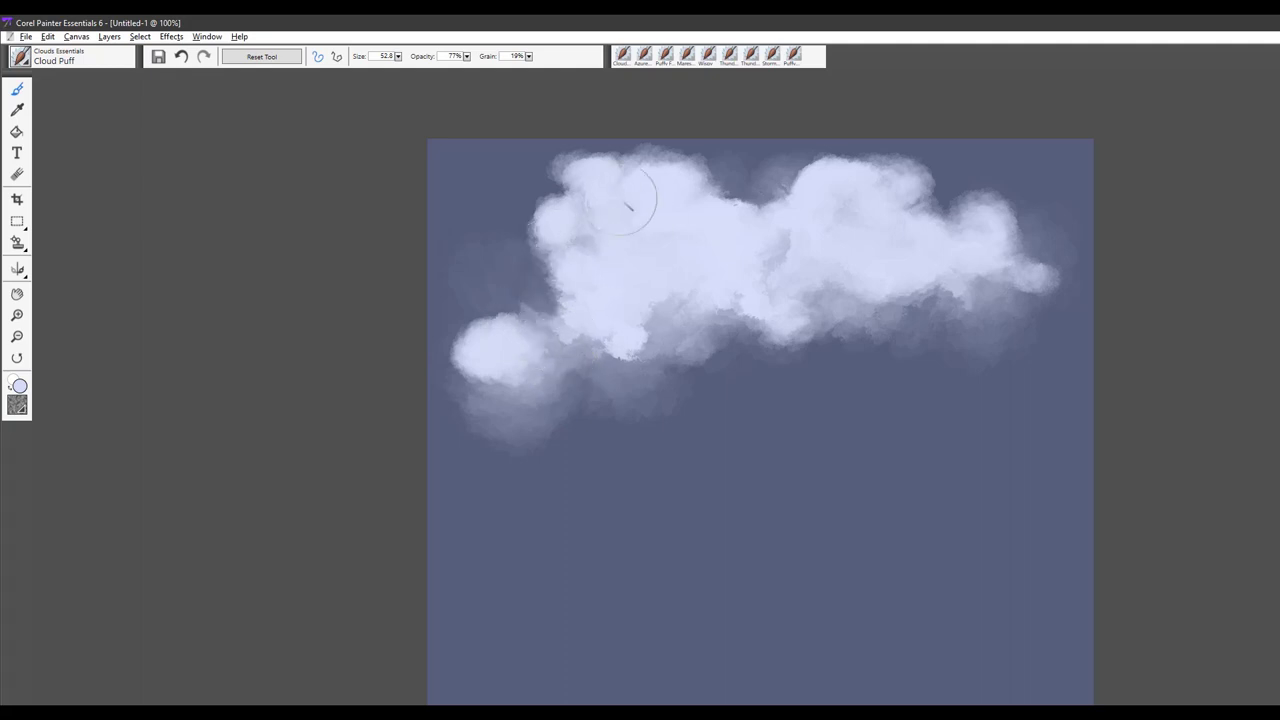
mouse_move(641, 163)
left_mouse_down()
mouse_move(756, 193)
mouse_move(836, 250)
mouse_move(1043, 265)
mouse_move(1013, 317)
mouse_move(932, 332)
mouse_move(1024, 271)
mouse_move(993, 219)
mouse_move(940, 215)
left_mouse_up()
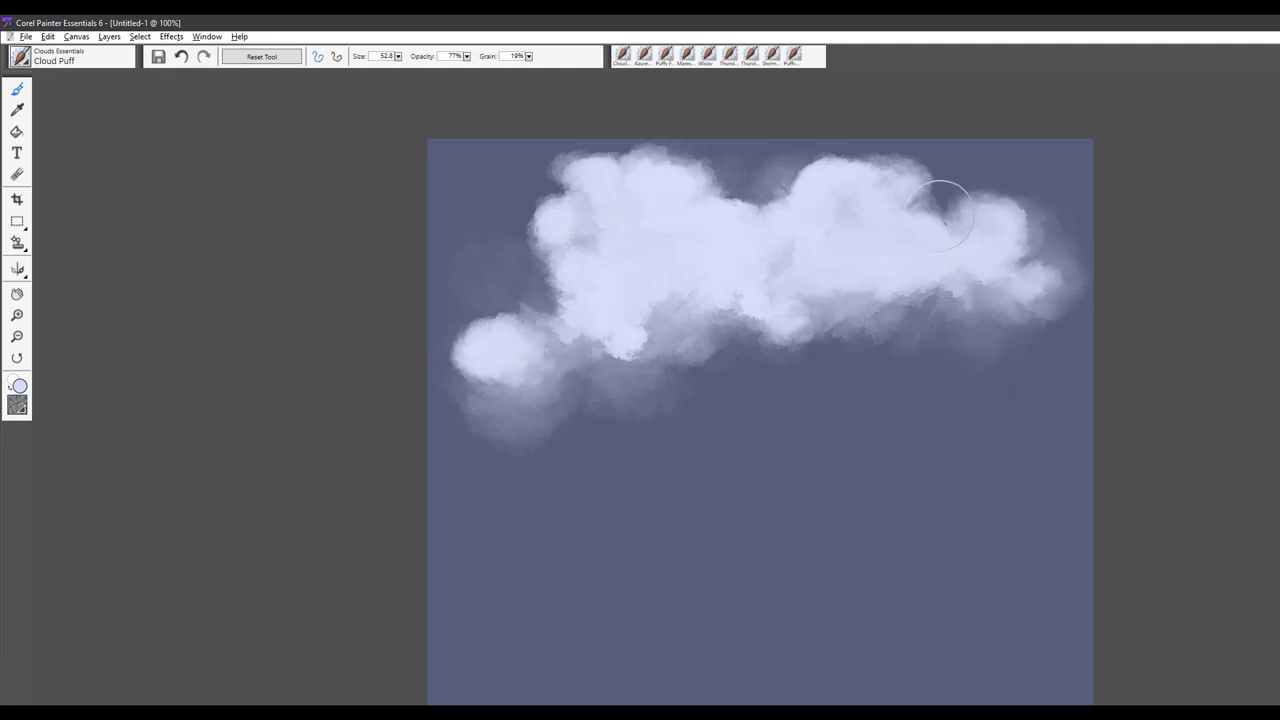
mouse_move(845, 207)
left_mouse_down()
mouse_move(779, 232)
mouse_move(789, 260)
mouse_move(751, 210)
mouse_move(763, 229)
mouse_move(727, 253)
mouse_move(767, 253)
mouse_move(743, 288)
left_mouse_up()
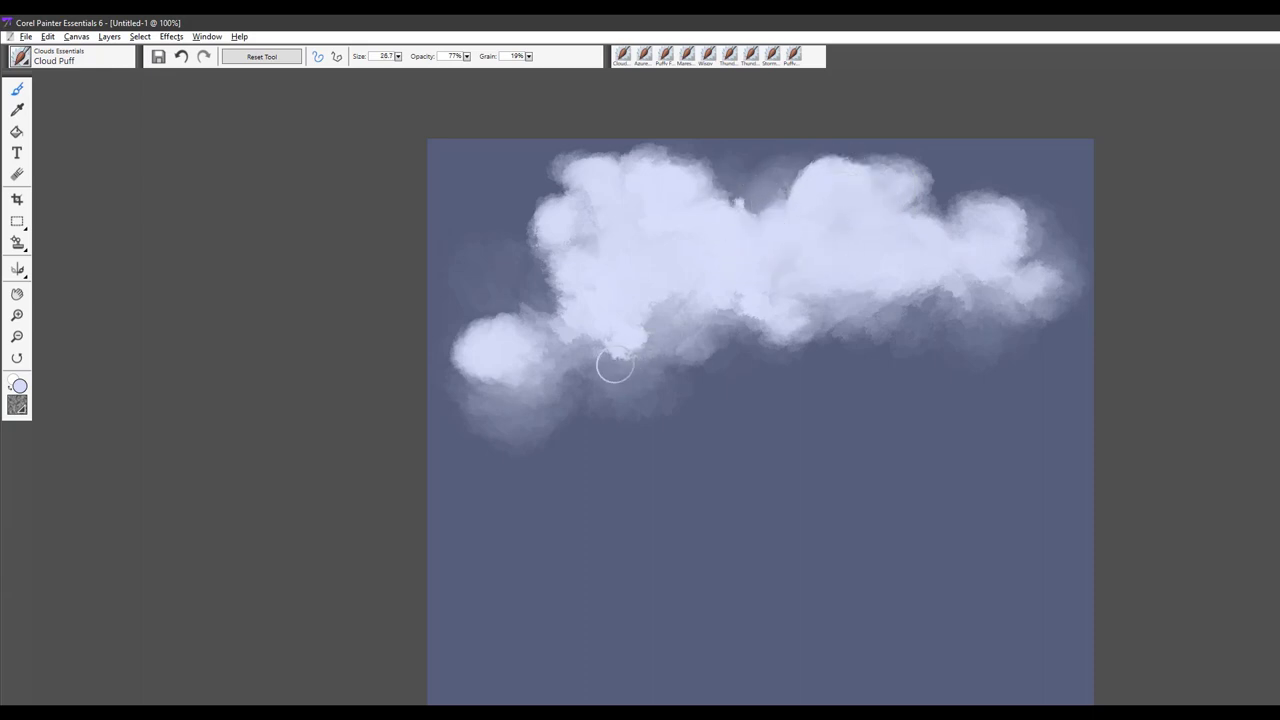
Paint thin wisps trailing below and off the cloud's left side, reducing the brush size from 18.2 to 9.
mouse_move(614, 366)
left_mouse_down()
mouse_move(541, 428)
mouse_move(515, 482)
mouse_move(572, 448)
mouse_move(512, 490)
left_mouse_up()
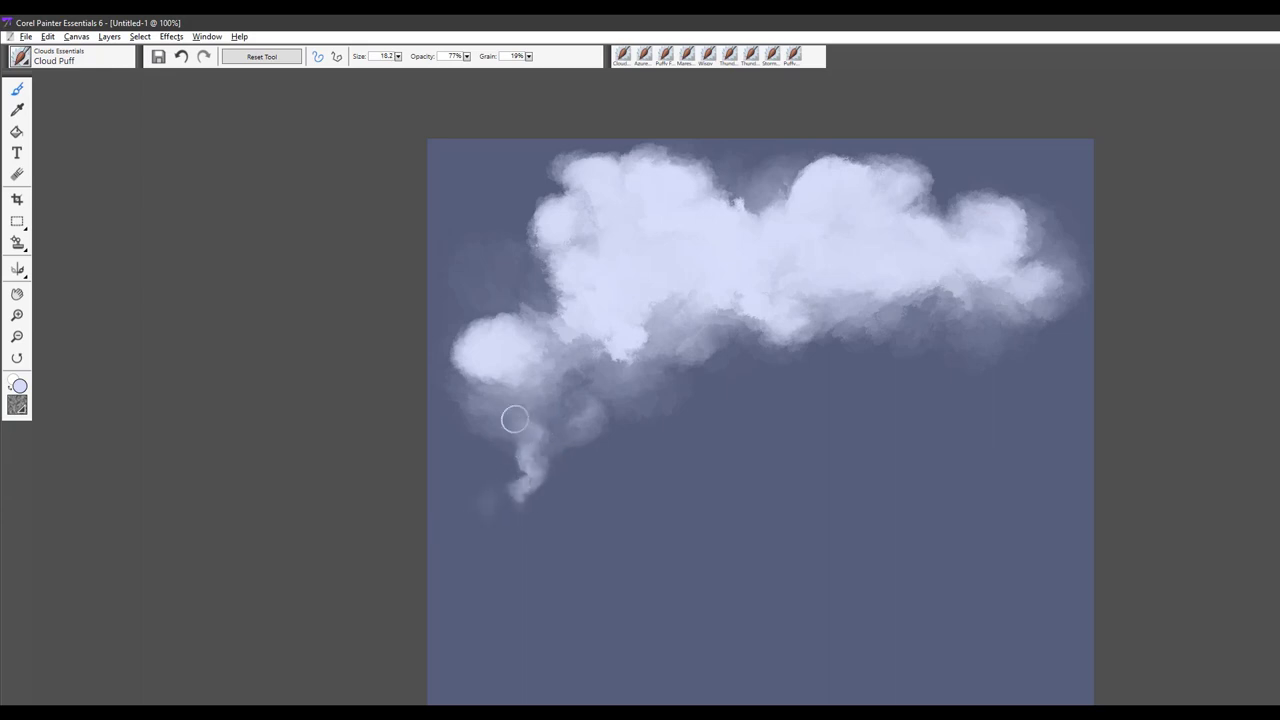
mouse_move(520, 305)
left_mouse_down()
mouse_move(526, 248)
mouse_move(446, 254)
left_mouse_up()
mouse_move(460, 206)
left_mouse_down()
mouse_move(472, 262)
mouse_move(497, 286)
mouse_move(487, 236)
mouse_move(512, 284)
left_mouse_up()
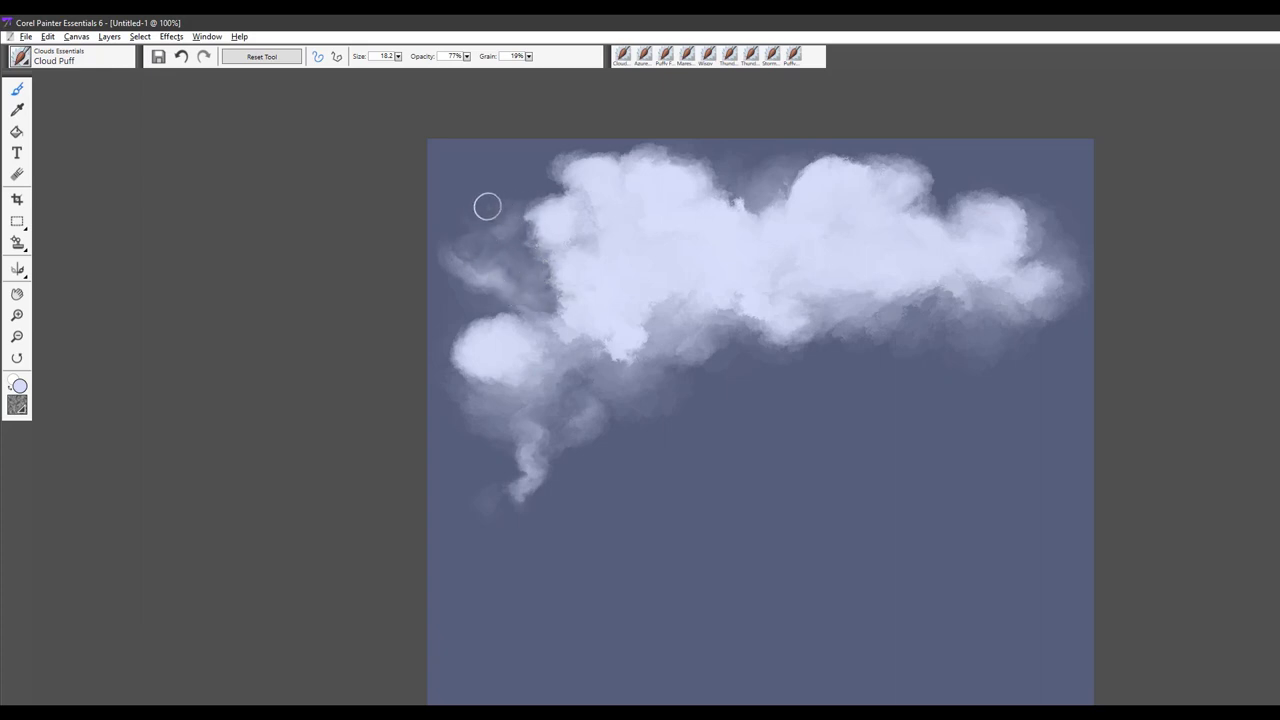
mouse_move(467, 186)
left_mouse_down()
mouse_move(499, 174)
mouse_move(485, 209)
left_mouse_up()
key("bracketleft")
key("bracketleft")
key("bracketleft")
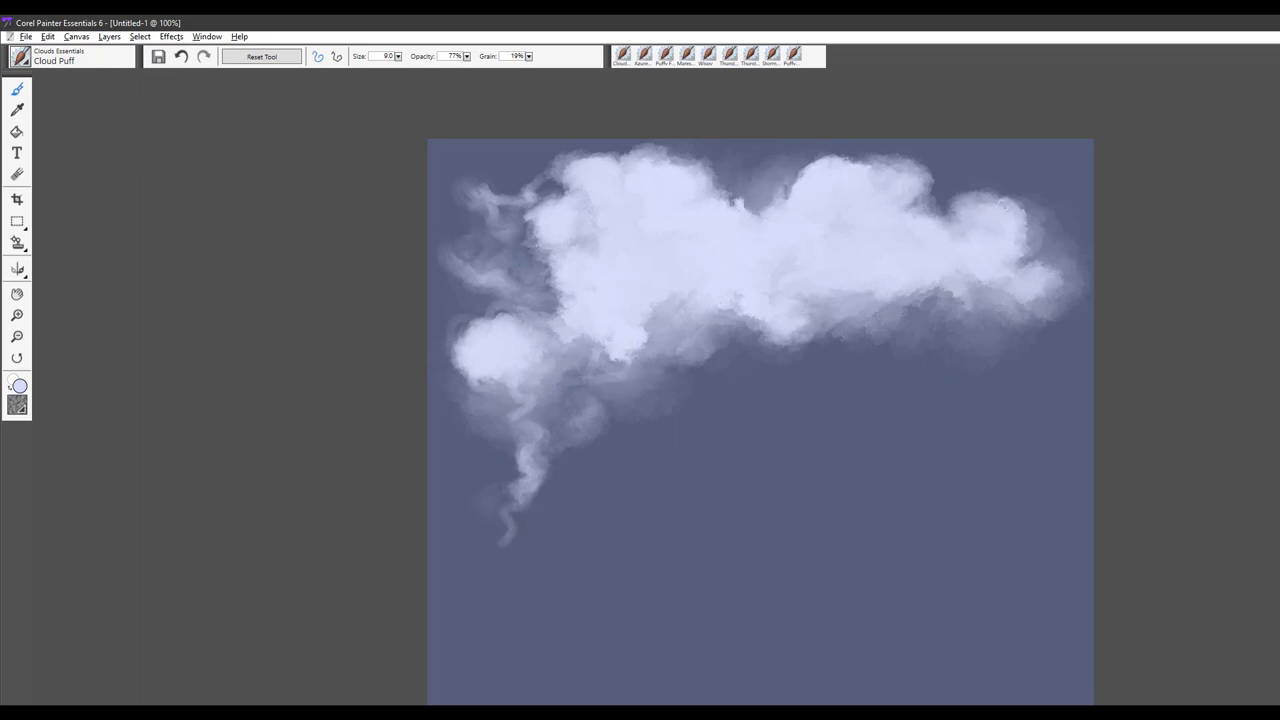
At brush size 76, spread faint haze beneath the cloud and shade its body with slate blue sampled from the haze.
mouse_move(957, 370)
left_mouse_down()
mouse_move(999, 362)
mouse_move(1009, 321)
mouse_move(983, 317)
mouse_move(997, 421)
mouse_move(964, 381)
mouse_move(1048, 324)
mouse_move(1084, 347)
mouse_move(975, 343)
mouse_move(944, 367)
mouse_move(875, 340)
mouse_move(967, 427)
mouse_move(830, 412)
mouse_move(949, 440)
mouse_move(805, 395)
mouse_move(887, 484)
mouse_move(777, 383)
mouse_move(860, 505)
mouse_move(761, 381)
mouse_move(862, 365)
mouse_move(841, 326)
mouse_move(903, 344)
mouse_move(917, 252)
mouse_move(900, 380)
mouse_move(953, 532)
mouse_move(1011, 517)
mouse_move(733, 358)
mouse_move(860, 484)
mouse_move(725, 475)
mouse_move(794, 520)
mouse_move(821, 377)
mouse_move(721, 310)
mouse_move(691, 325)
mouse_move(630, 300)
mouse_move(620, 270)
left_mouse_up()
left_click(934, 391, "alt")
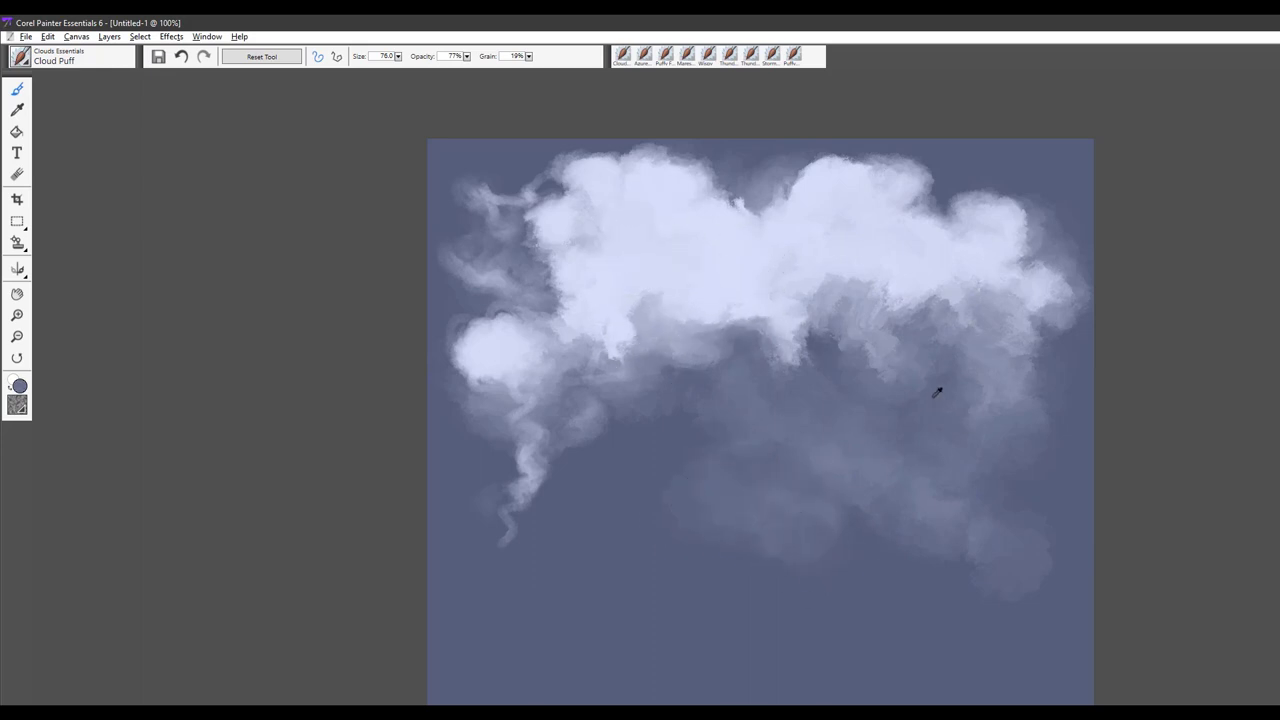
mouse_move(934, 391)
left_mouse_down()
mouse_move(914, 270)
mouse_move(901, 264)
mouse_move(938, 262)
mouse_move(928, 220)
mouse_move(891, 200)
mouse_move(922, 226)
mouse_move(843, 260)
mouse_move(942, 272)
mouse_move(915, 233)
mouse_move(957, 277)
mouse_move(1033, 230)
mouse_move(1020, 290)
mouse_move(685, 226)
mouse_move(715, 250)
mouse_move(740, 228)
mouse_move(685, 250)
left_mouse_up()
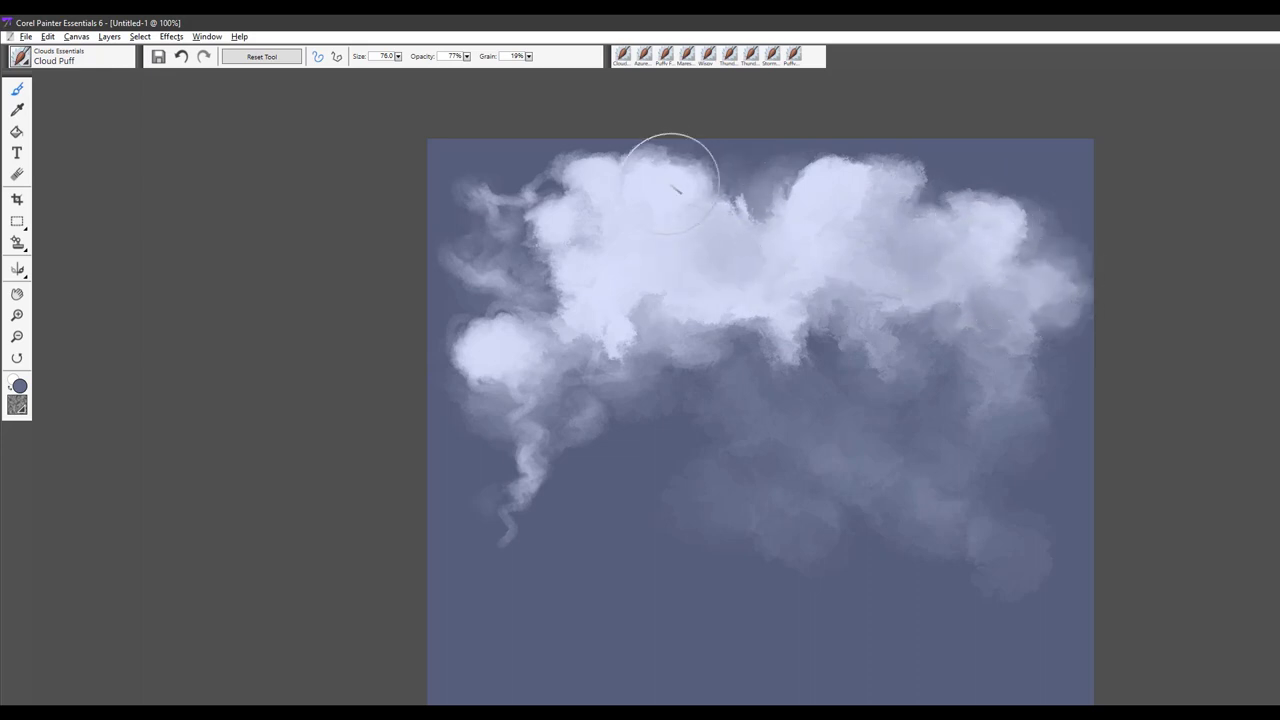
mouse_move(670, 183)
left_mouse_down()
mouse_move(736, 210)
mouse_move(724, 283)
mouse_move(606, 353)
mouse_move(740, 323)
mouse_move(708, 310)
mouse_move(645, 322)
mouse_move(559, 382)
mouse_move(562, 365)
mouse_move(520, 383)
mouse_move(790, 381)
mouse_move(750, 336)
mouse_move(692, 306)
left_mouse_up()
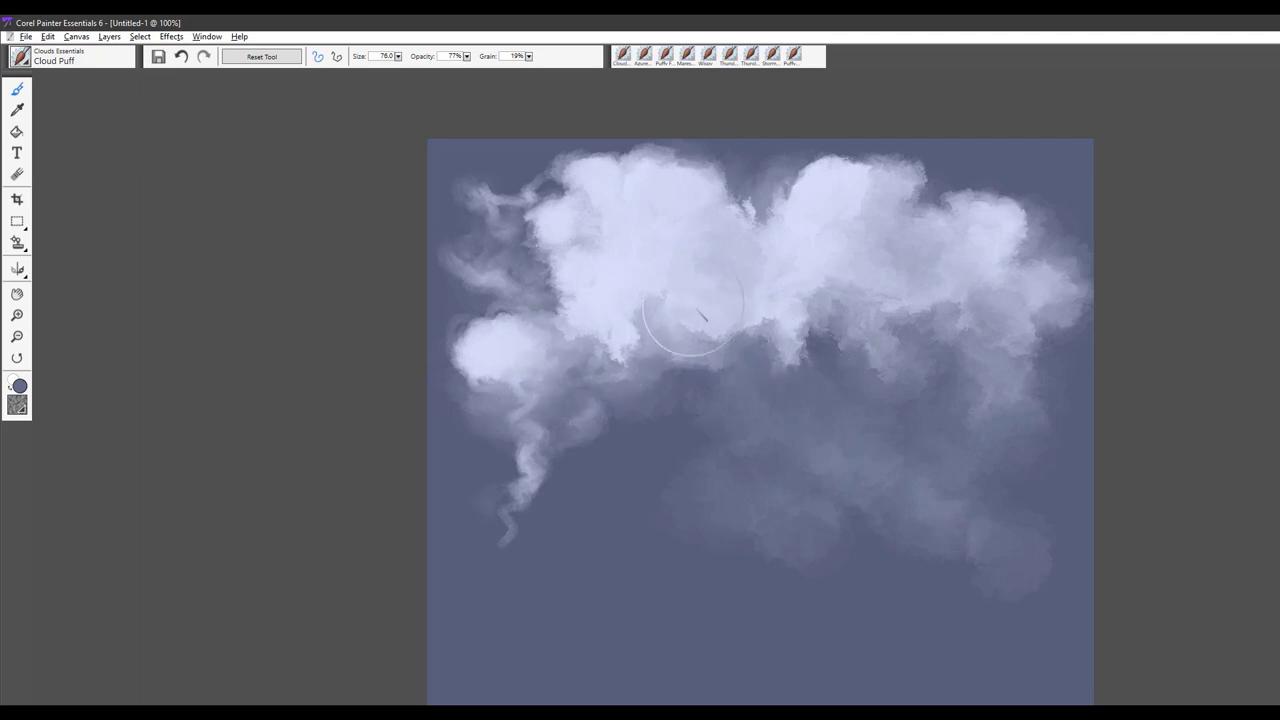
mouse_move(710, 185)
left_mouse_down()
mouse_move(920, 241)
mouse_move(904, 237)
mouse_move(923, 191)
mouse_move(911, 170)
mouse_move(802, 165)
mouse_move(713, 114)
mouse_move(532, 110)
mouse_move(569, 210)
left_mouse_up()
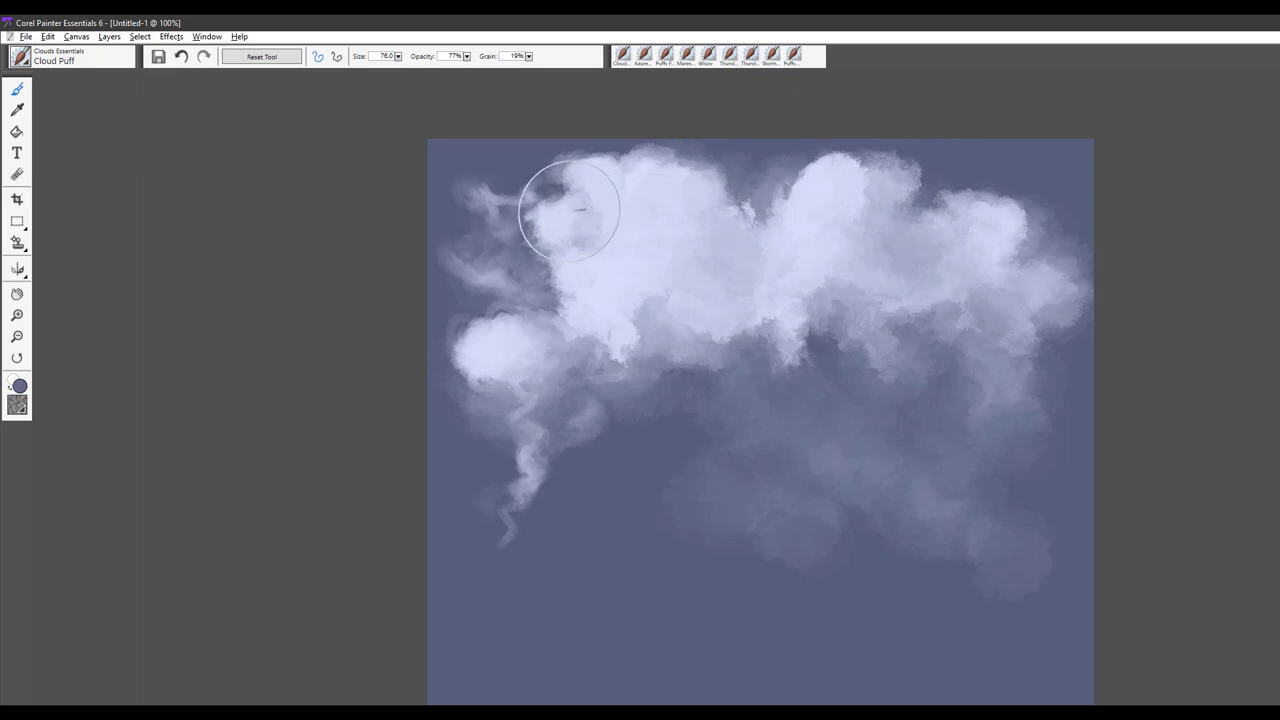
Reduce the brush size to 47.4 and break up the cloud's body and outer fringes with slate-blue shading.
left_click_drag(700, 284, 676, 284)
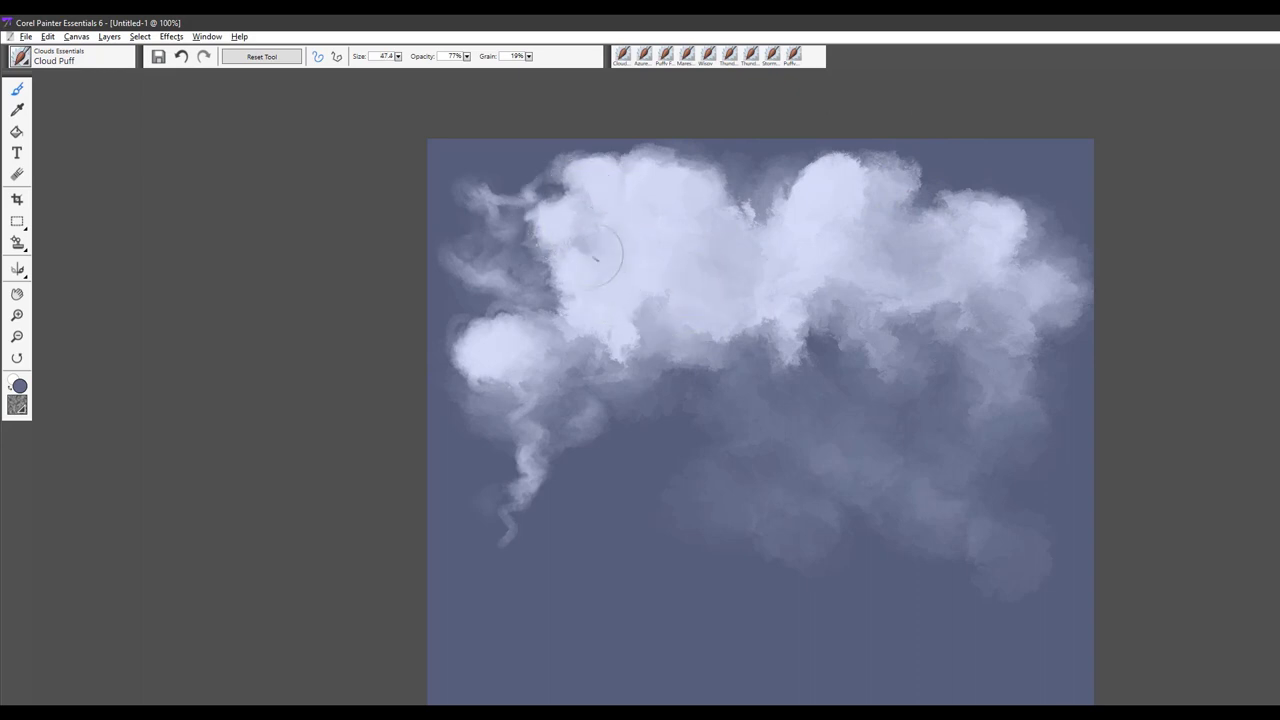
mouse_move(787, 318)
left_mouse_down()
mouse_move(885, 286)
mouse_move(984, 332)
mouse_move(1020, 299)
mouse_move(1098, 300)
mouse_move(1049, 287)
mouse_move(994, 214)
mouse_move(960, 273)
left_mouse_up()
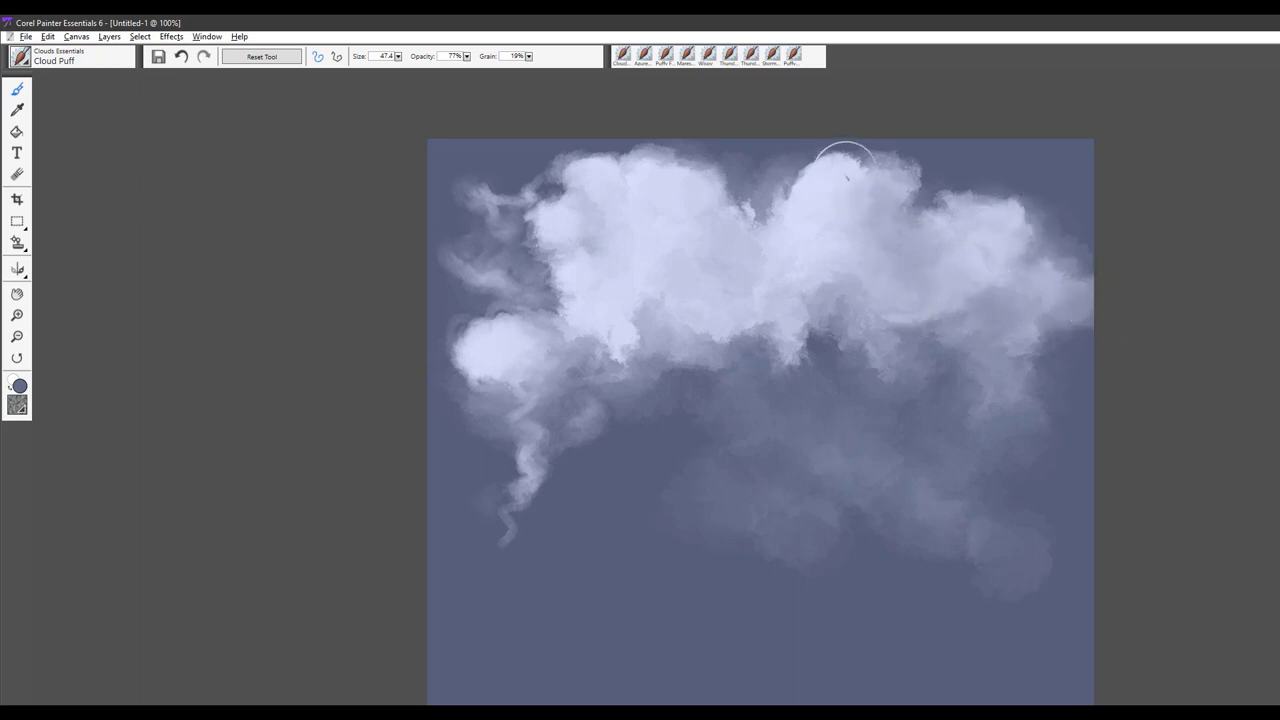
mouse_move(847, 178)
left_mouse_down()
mouse_move(817, 193)
mouse_move(787, 184)
mouse_move(775, 199)
mouse_move(862, 180)
mouse_move(873, 157)
mouse_move(915, 227)
mouse_move(946, 173)
mouse_move(965, 168)
mouse_move(1060, 217)
mouse_move(1042, 240)
mouse_move(1053, 188)
left_mouse_up()
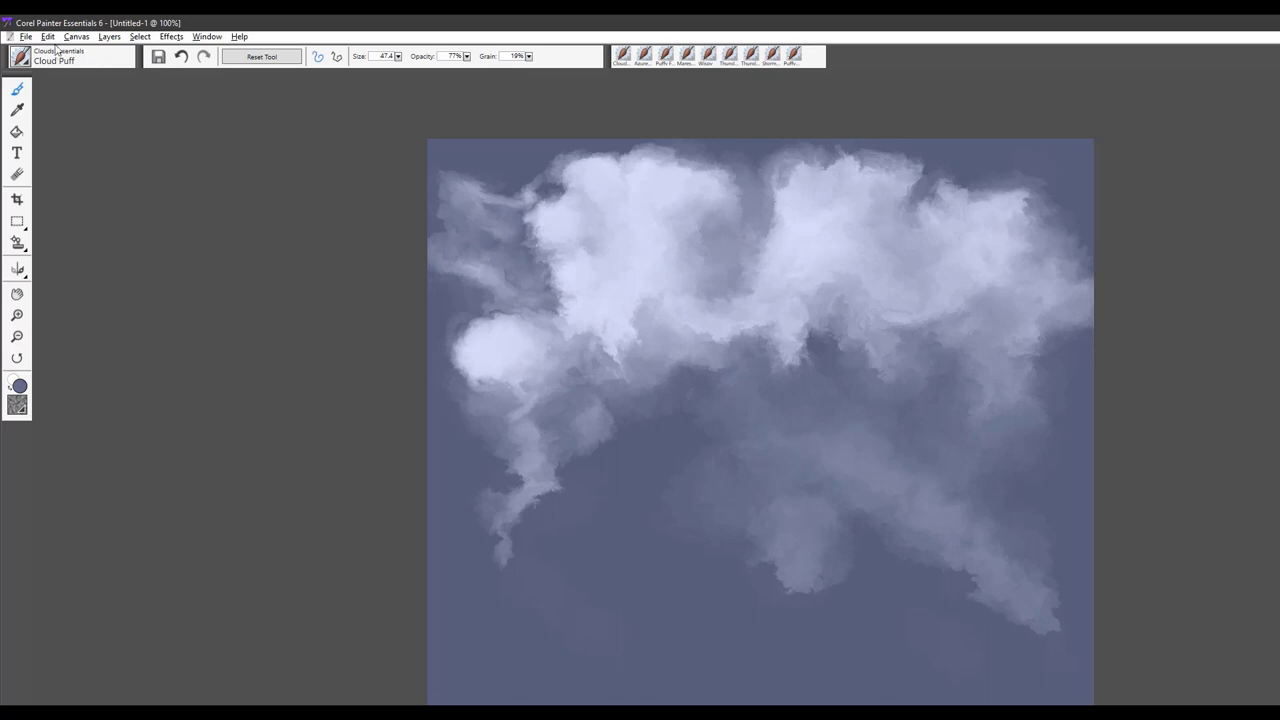
Choose the Azure Blender brush and smear the cloud's edges and trails into curling wisps.
left_click(32, 62)
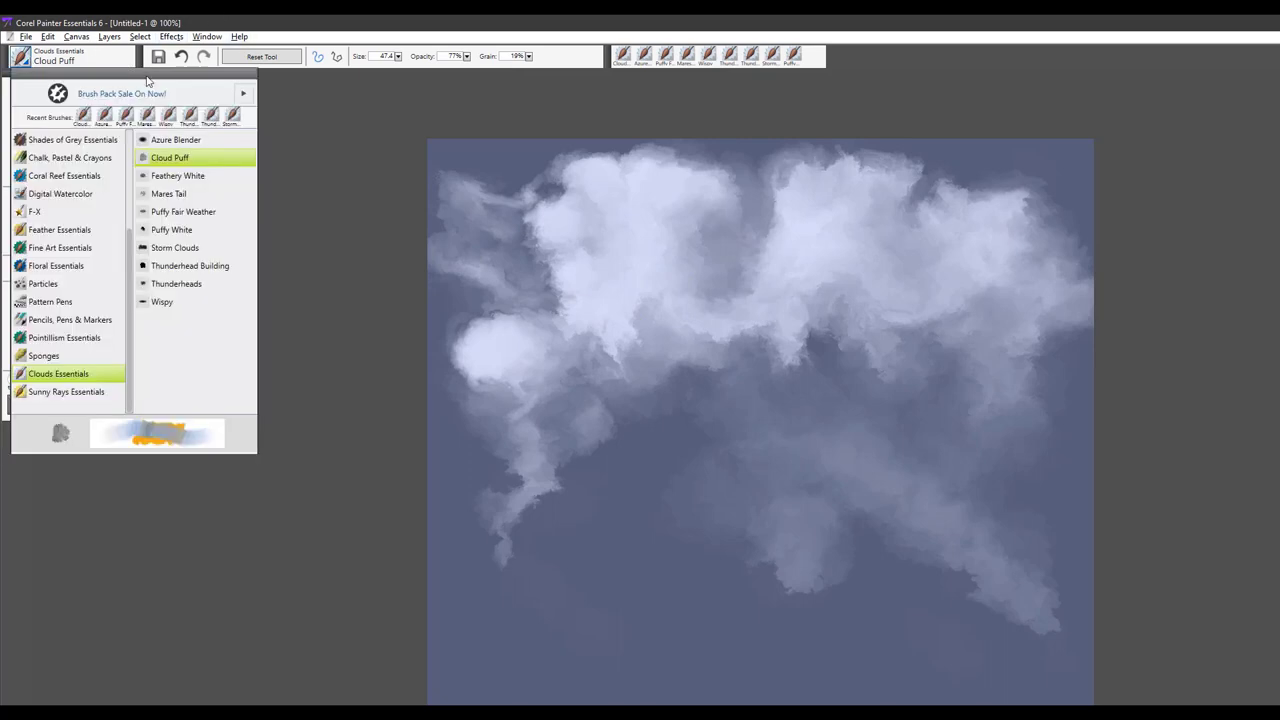
left_click(175, 140)
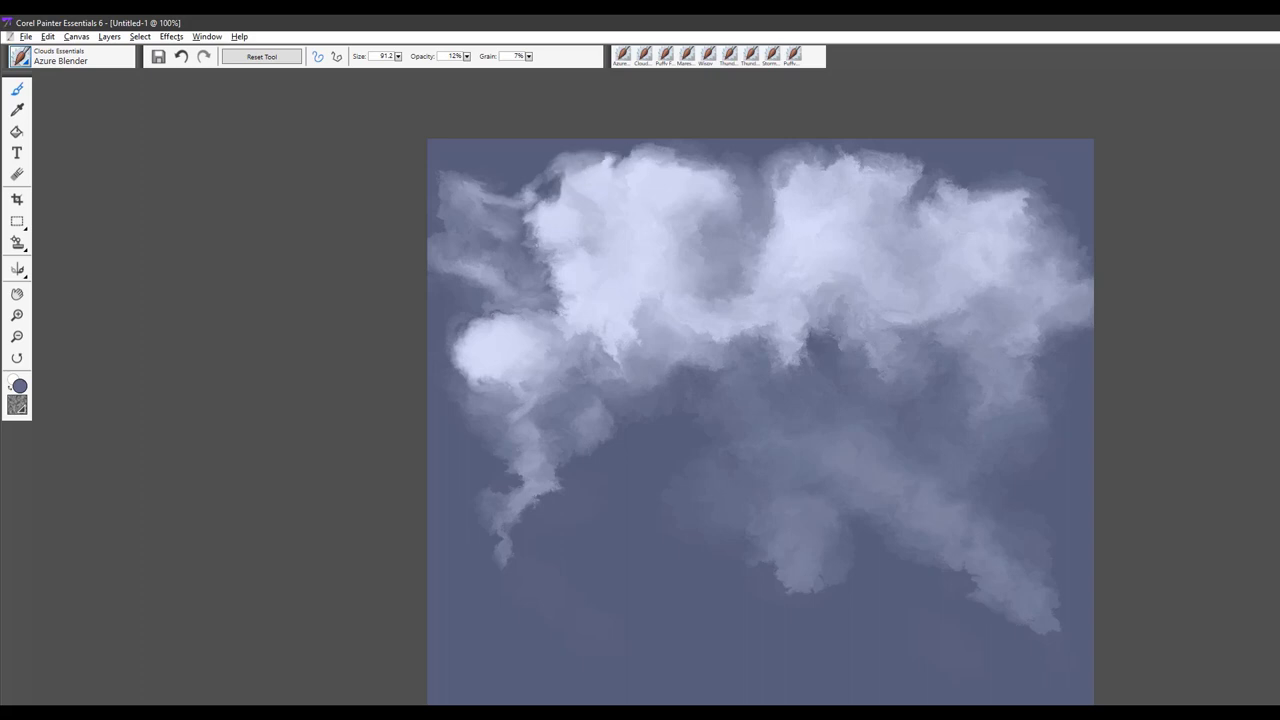
left_click_drag(517, 200, 509, 181)
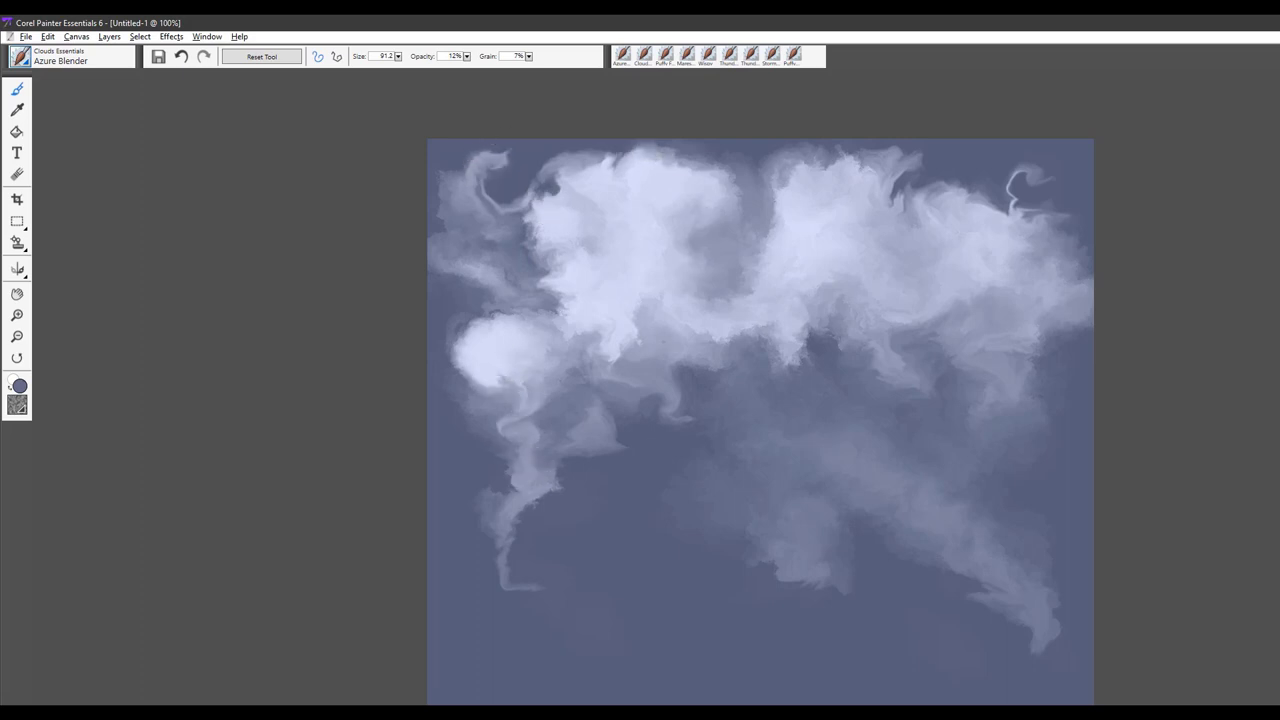
Choose the Feathery White cloud brush and set its size to about 62.
left_click(20, 60)
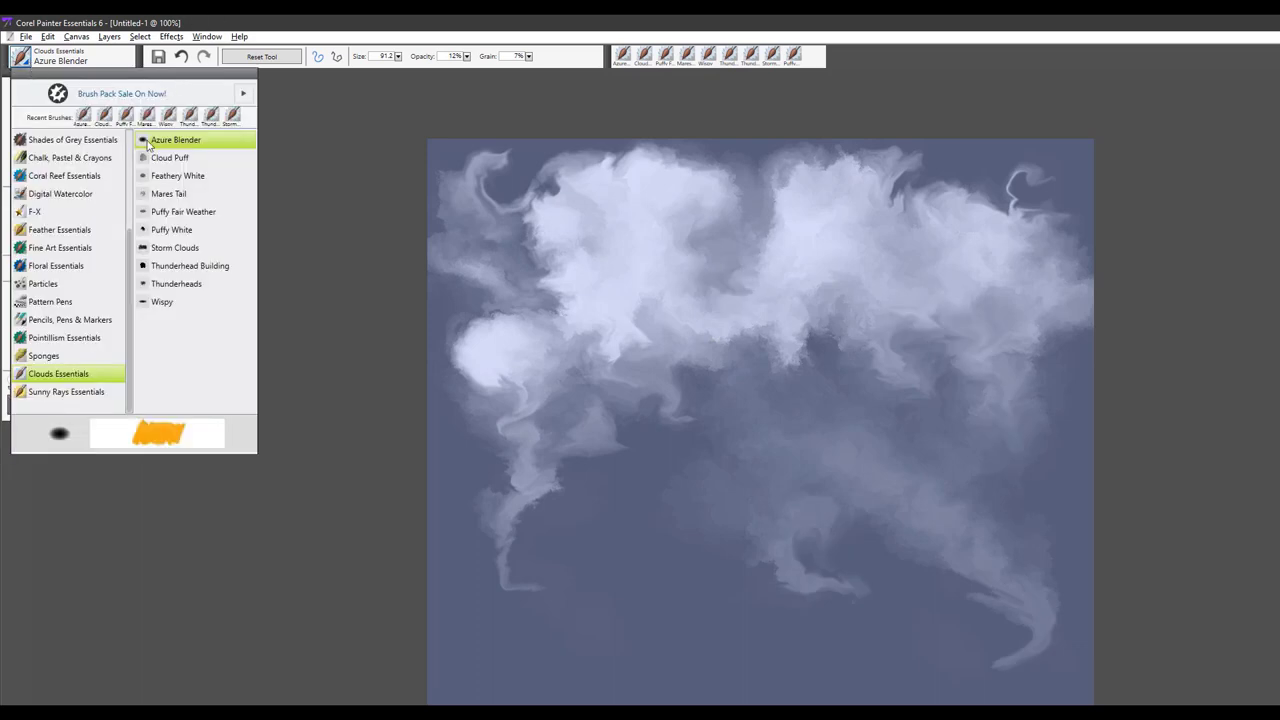
left_click(173, 176)
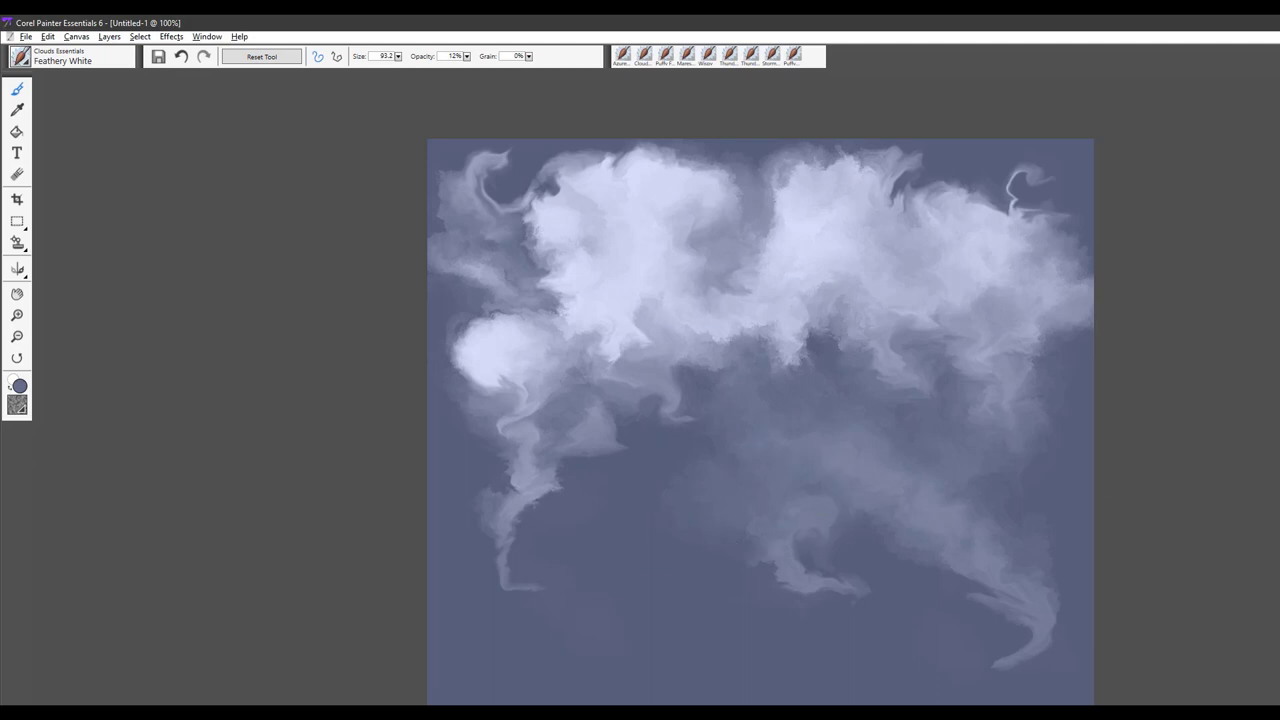
mouse_move(814, 451)
left_mouse_down()
mouse_move(840, 478)
mouse_move(897, 479)
mouse_move(878, 516)
mouse_move(694, 595)
left_mouse_up()
key("ctrl+z")
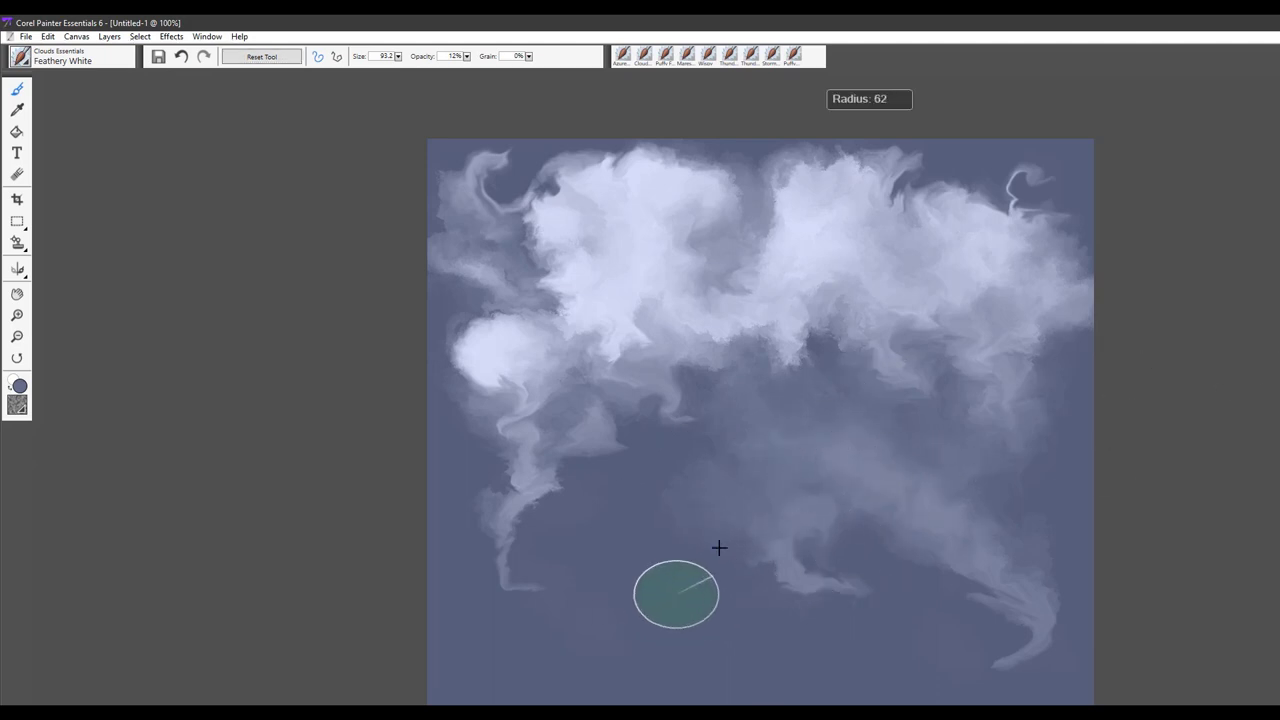
left_click_drag(718, 547, 718, 548)
left_click_drag(649, 599, 663, 600)
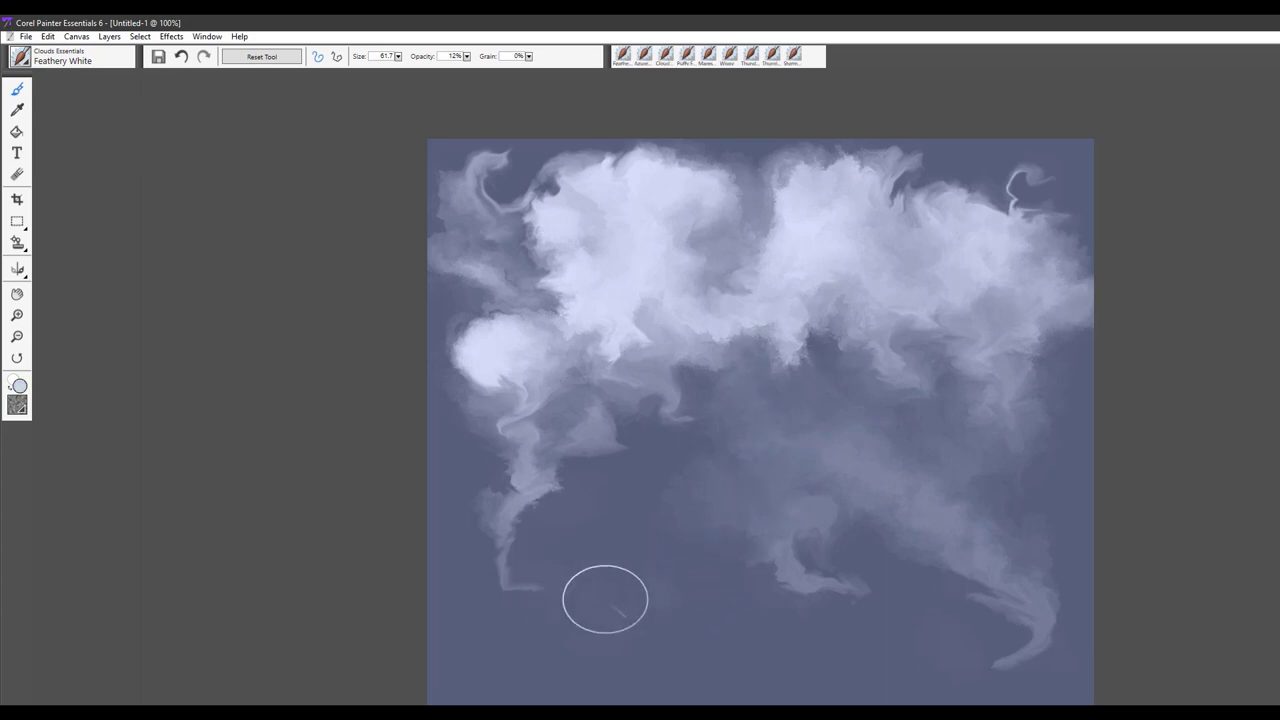
left_click_drag(610, 598, 645, 588)
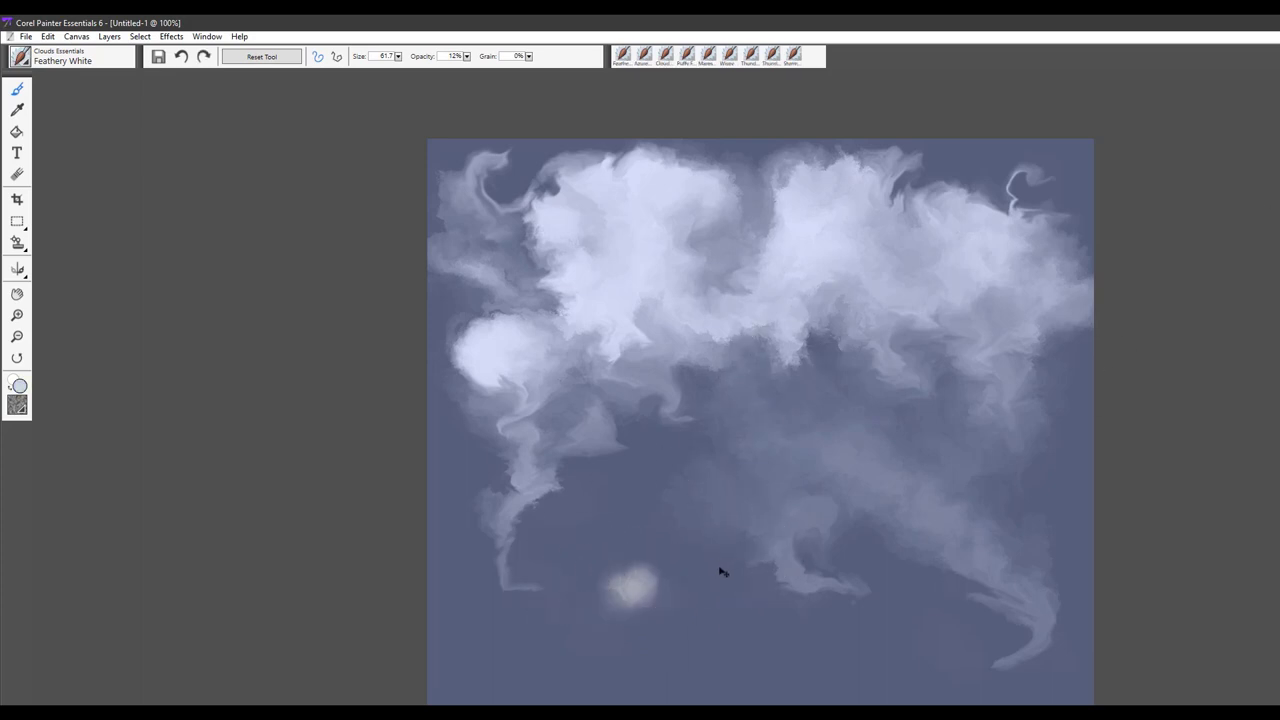
key("ctrl+z")
key("ctrl+z")
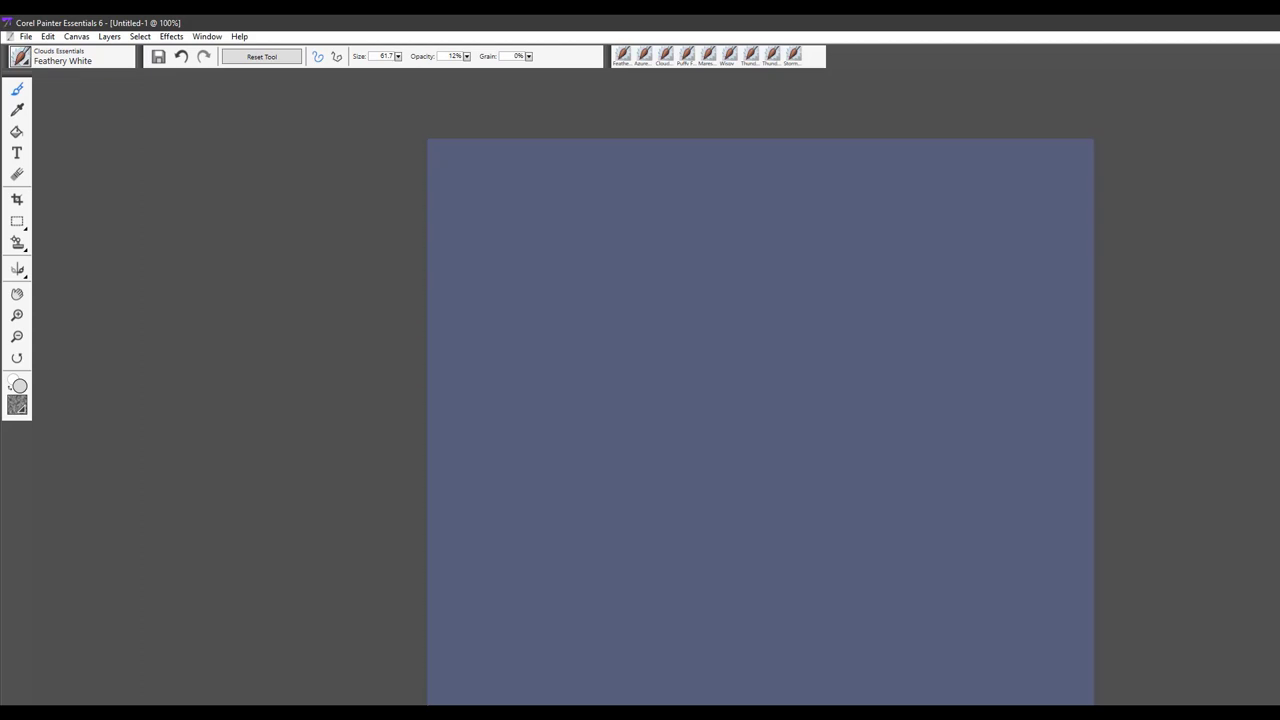
Paint a wide, soft, light grey cloud from overlapping Feathery White puffs on the upper half of the blank canvas.
left_click(740, 385)
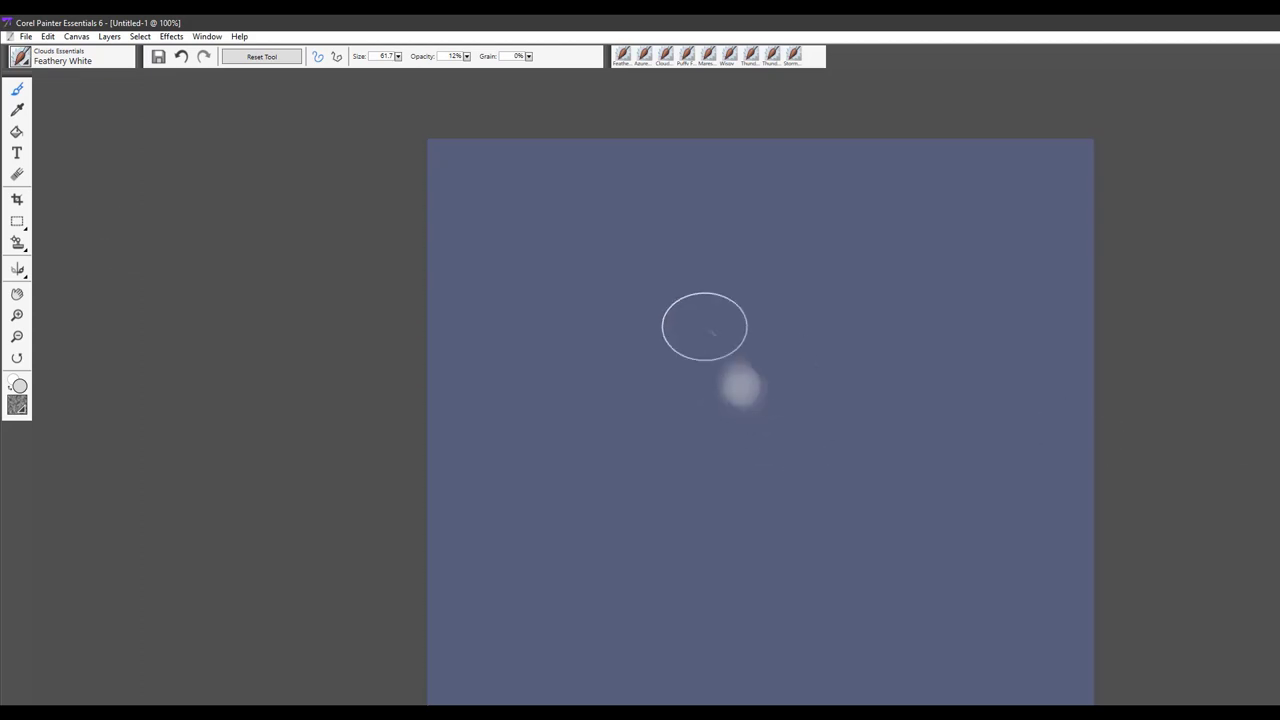
left_click(700, 334)
left_click(700, 298)
mouse_move(705, 334)
left_mouse_down()
mouse_move(729, 303)
mouse_move(704, 252)
mouse_move(733, 261)
mouse_move(745, 300)
left_mouse_up()
mouse_move(655, 324)
left_mouse_down()
mouse_move(659, 285)
mouse_move(672, 312)
mouse_move(699, 270)
mouse_move(681, 212)
mouse_move(686, 232)
mouse_move(719, 196)
mouse_move(709, 211)
mouse_move(725, 297)
mouse_move(769, 309)
mouse_move(767, 362)
mouse_move(783, 295)
mouse_move(820, 324)
mouse_move(833, 396)
mouse_move(805, 347)
mouse_move(668, 417)
mouse_move(646, 389)
mouse_move(595, 403)
mouse_move(599, 372)
mouse_move(614, 366)
mouse_move(647, 408)
mouse_move(634, 340)
mouse_move(609, 325)
mouse_move(667, 341)
mouse_move(684, 250)
mouse_move(642, 206)
mouse_move(799, 338)
mouse_move(811, 247)
mouse_move(764, 268)
mouse_move(797, 321)
mouse_move(744, 355)
mouse_move(786, 377)
mouse_move(699, 332)
mouse_move(729, 322)
mouse_move(836, 389)
mouse_move(934, 385)
mouse_move(852, 361)
mouse_move(896, 350)
mouse_move(921, 376)
mouse_move(841, 224)
mouse_move(920, 260)
mouse_move(912, 287)
mouse_move(802, 267)
left_mouse_up()
mouse_move(532, 268)
left_mouse_down()
mouse_move(545, 342)
mouse_move(589, 317)
mouse_move(623, 324)
mouse_move(595, 275)
mouse_move(610, 305)
mouse_move(551, 286)
mouse_move(542, 246)
mouse_move(511, 237)
left_mouse_up()
Lower the brush opacity to 1–3%, haze the cloud's left edge and paint a faint flat cloud below it.
left_click_drag(466, 56, 420, 65)
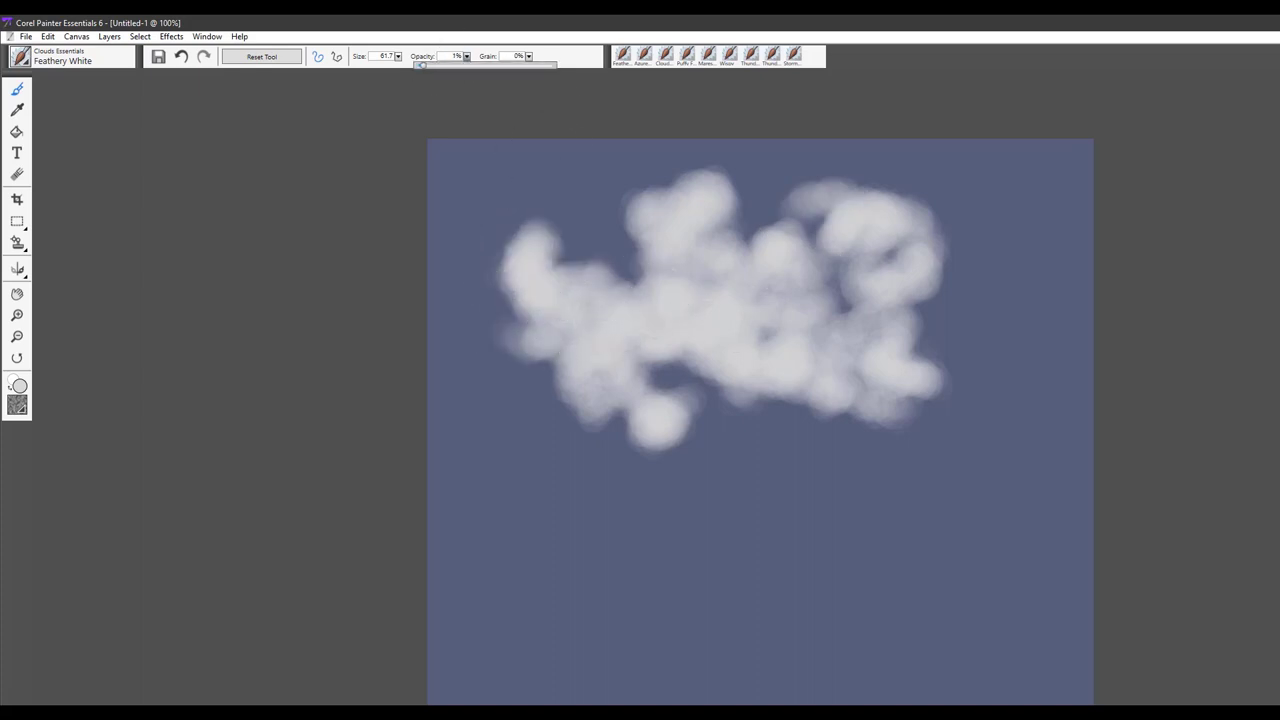
mouse_move(486, 240)
left_mouse_down()
mouse_move(509, 213)
mouse_move(490, 251)
mouse_move(501, 269)
mouse_move(527, 195)
mouse_move(546, 202)
mouse_move(551, 230)
mouse_move(563, 216)
mouse_move(502, 248)
mouse_move(534, 297)
mouse_move(564, 290)
mouse_move(589, 418)
mouse_move(755, 539)
mouse_move(773, 543)
mouse_move(747, 472)
mouse_move(810, 542)
mouse_move(828, 524)
mouse_move(838, 545)
mouse_move(790, 489)
mouse_move(864, 551)
mouse_move(883, 530)
mouse_move(934, 547)
mouse_move(907, 531)
mouse_move(861, 554)
mouse_move(794, 525)
mouse_move(681, 557)
mouse_move(610, 540)
left_mouse_up()
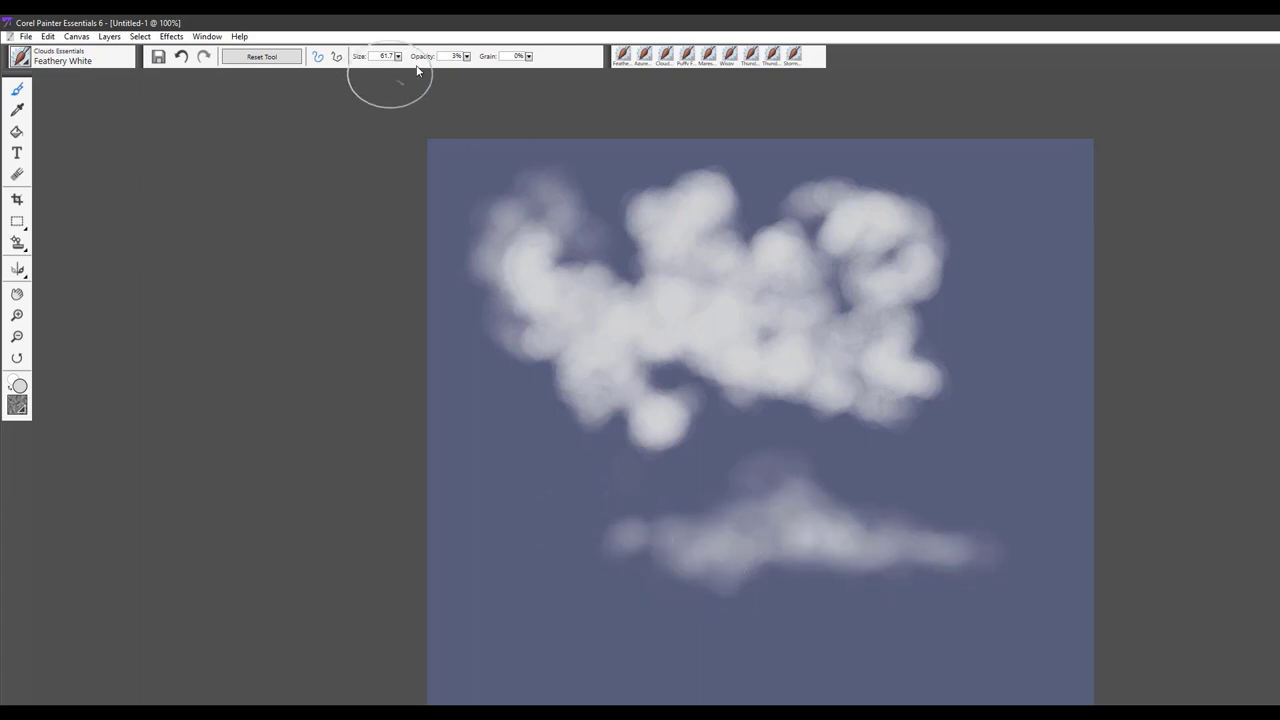
Raise the opacity to 37% and build the lower cloud with solid light billows, a grey base and darker shadows at size 35.8.
left_click_drag(467, 59, 440, 65)
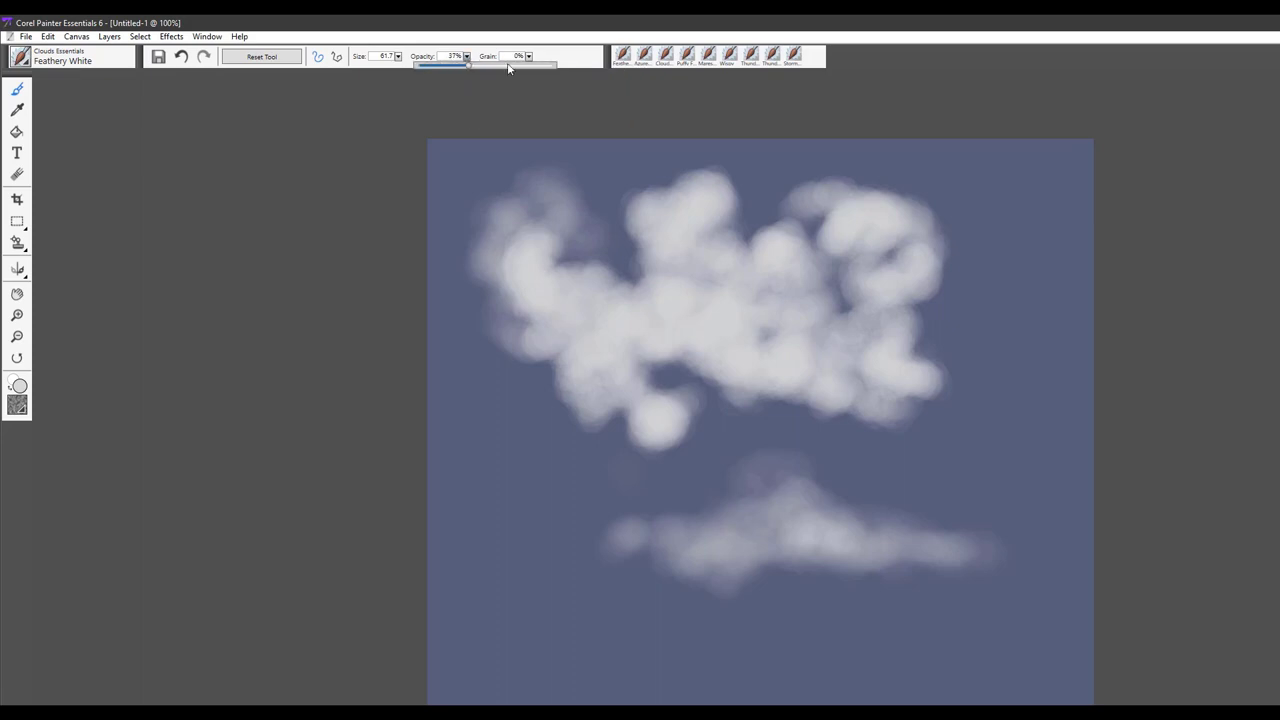
mouse_move(714, 517)
left_mouse_down()
mouse_move(759, 506)
mouse_move(806, 518)
mouse_move(768, 466)
mouse_move(821, 550)
mouse_move(840, 514)
mouse_move(916, 545)
mouse_move(897, 496)
mouse_move(937, 557)
mouse_move(998, 548)
mouse_move(875, 567)
mouse_move(765, 562)
mouse_move(693, 524)
mouse_move(681, 538)
mouse_move(634, 534)
left_mouse_up()
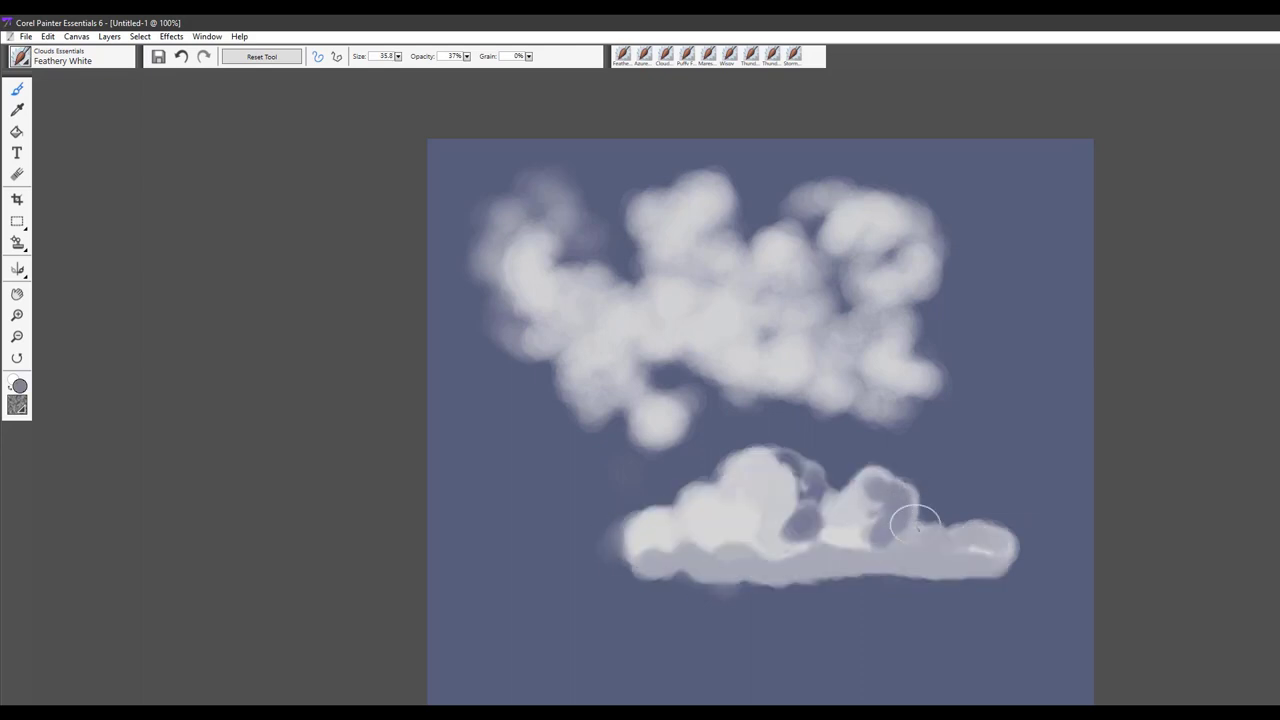
mouse_move(915, 523)
left_mouse_down()
mouse_move(962, 535)
mouse_move(908, 521)
left_mouse_up()
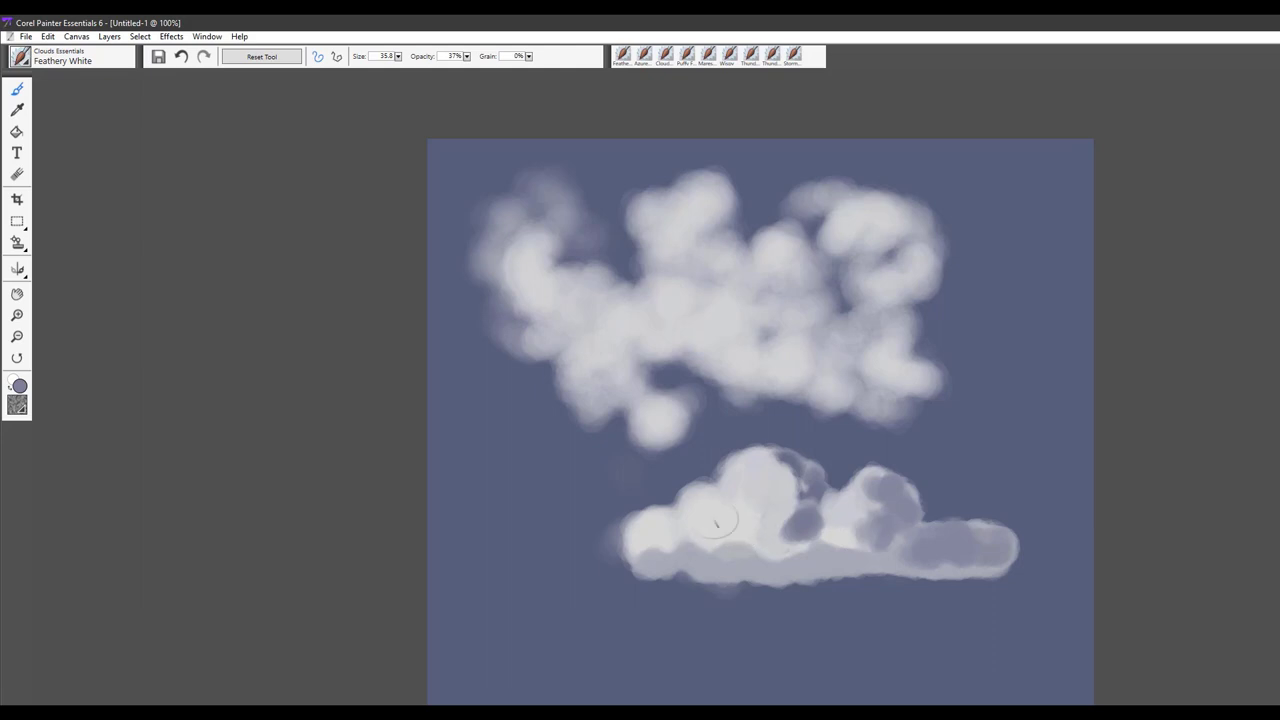
Reduce the brush size to 22 and add small grey shadows to the lower cloud's left billows.
key("bracketleft")
key("bracketleft")
key("bracketleft")
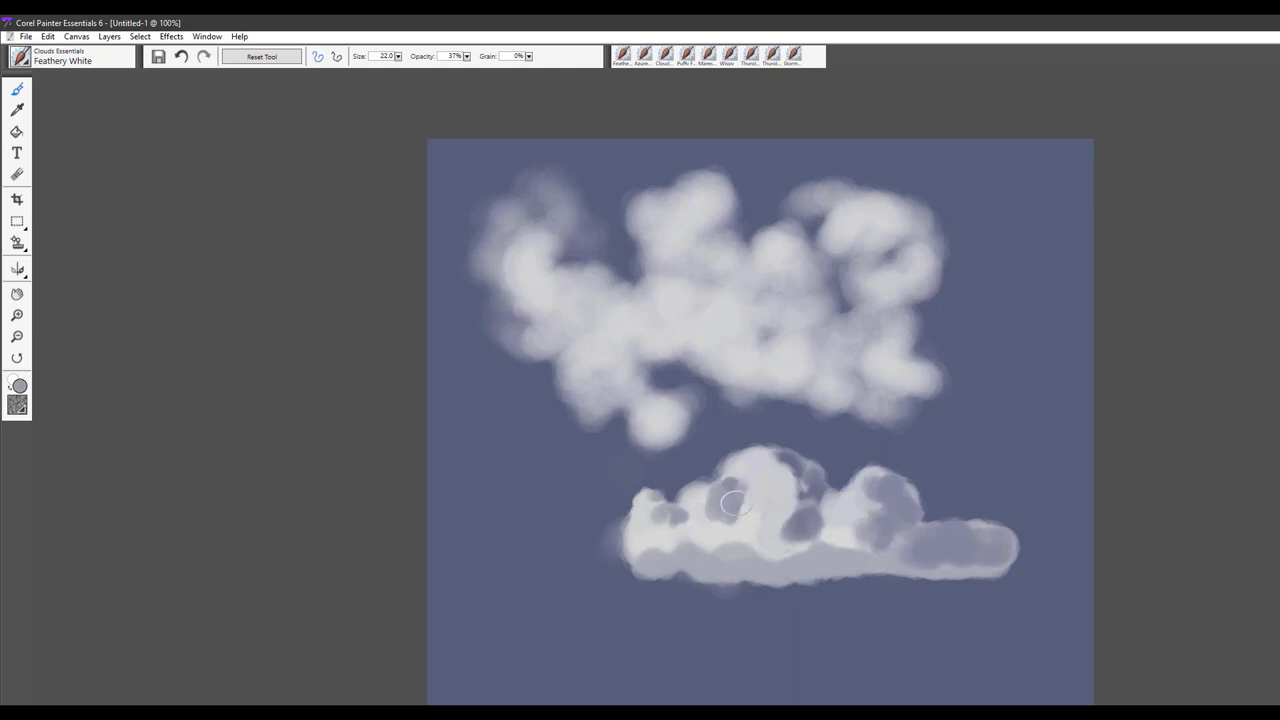
At 7% opacity and brush size 28.2, soften the lower cloud's shadows and lightly shade the upper cloud's centre.
key("bracketleft")
left_click_drag(826, 500, 836, 499)
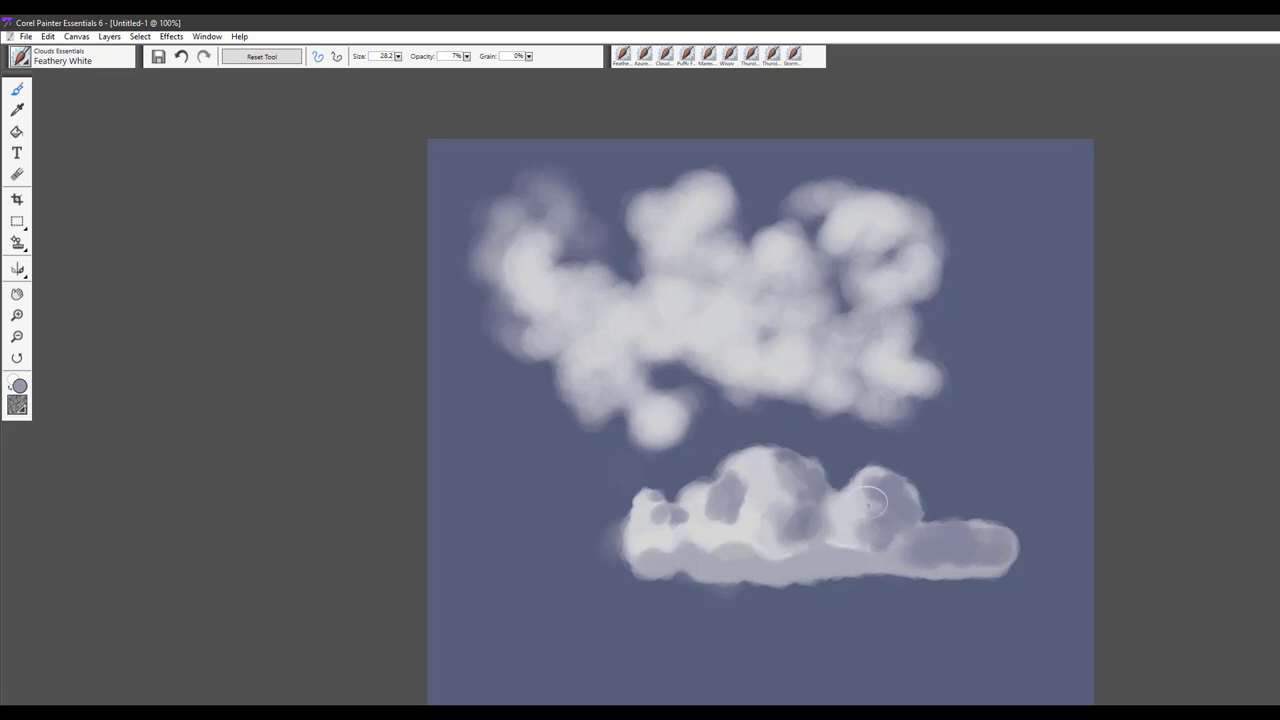
left_click_drag(700, 500, 797, 361)
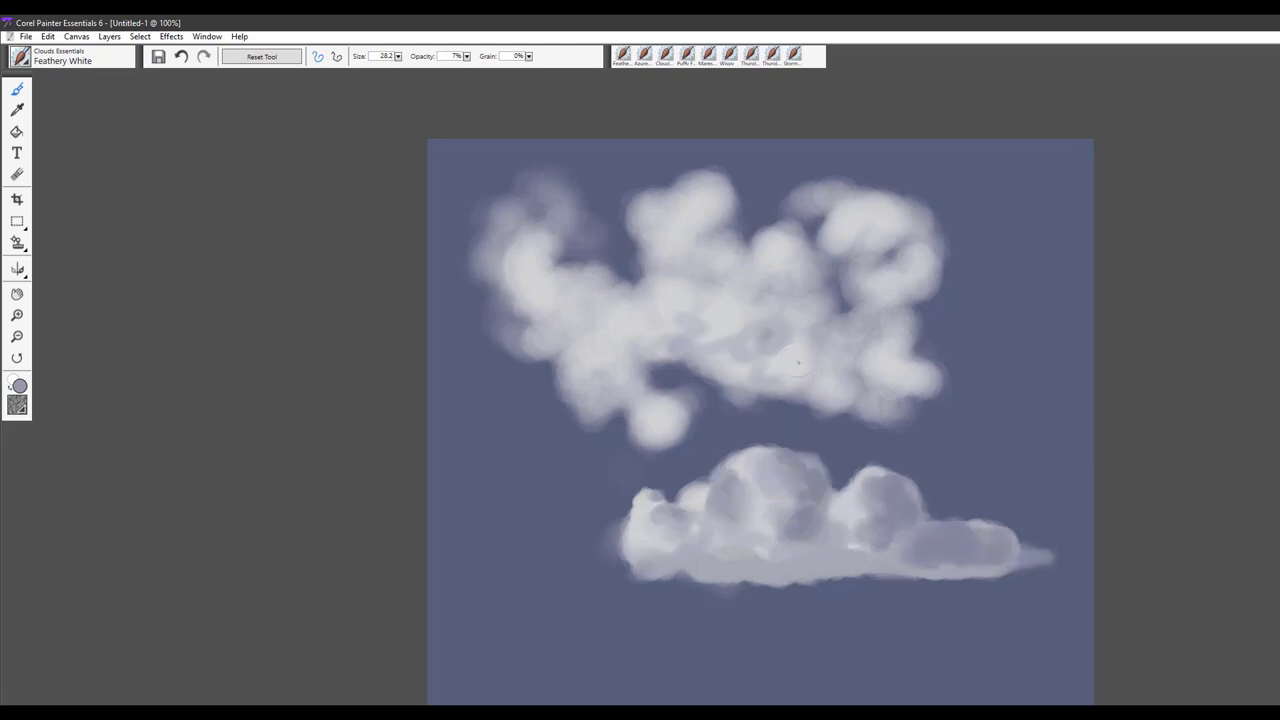
Switch to the Mares Tail brush and paint pinkish-red diagonal streaks above a horizontal band on the blue canvas.
left_click(20, 58)
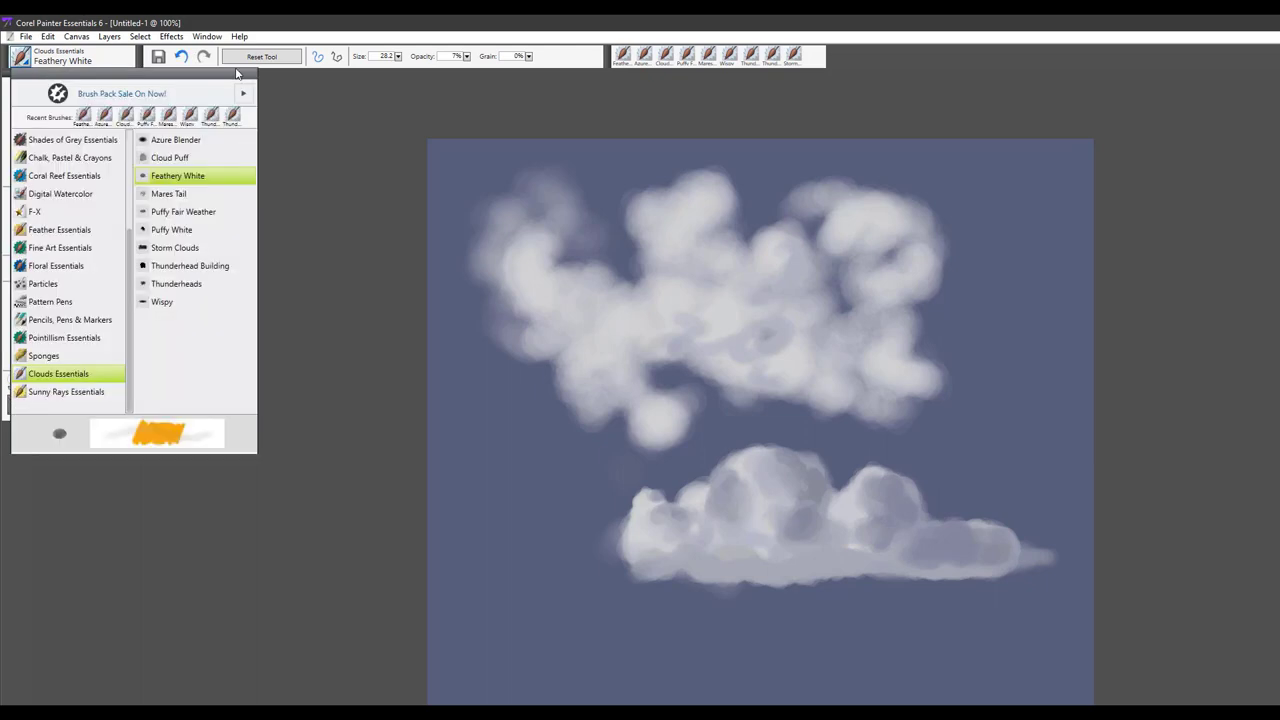
left_click(177, 200)
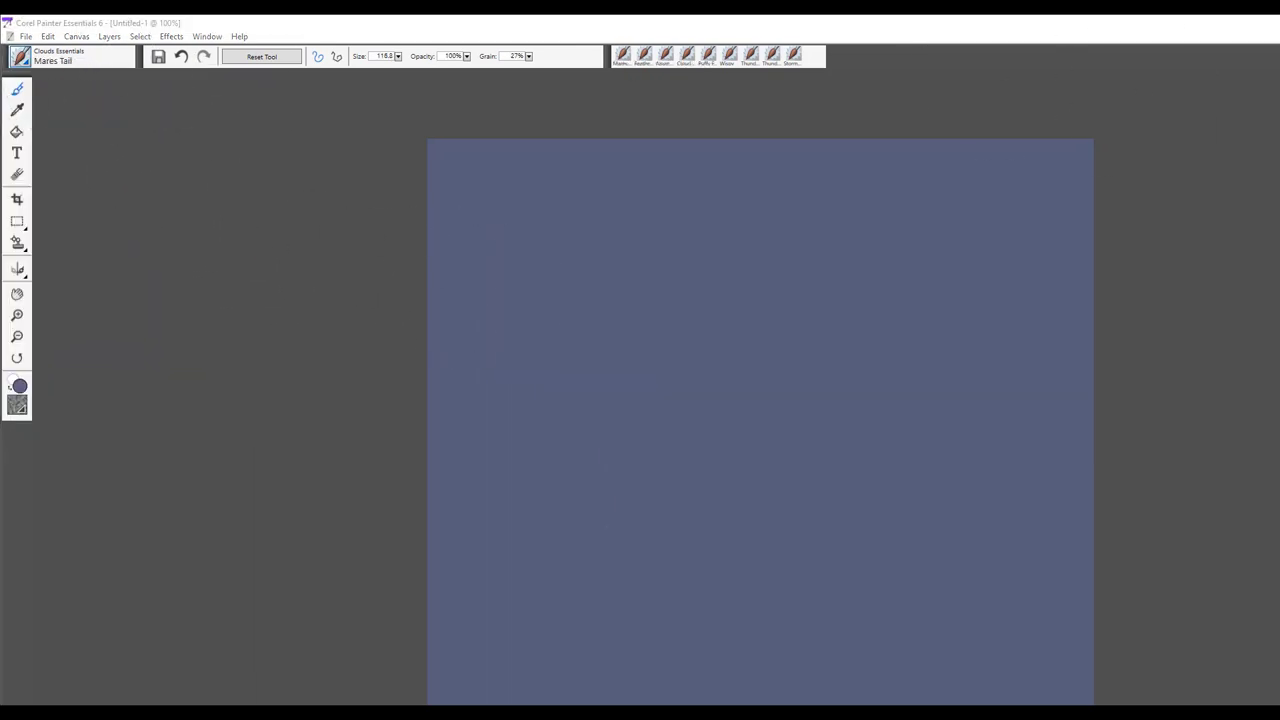
mouse_move(1265, 205)
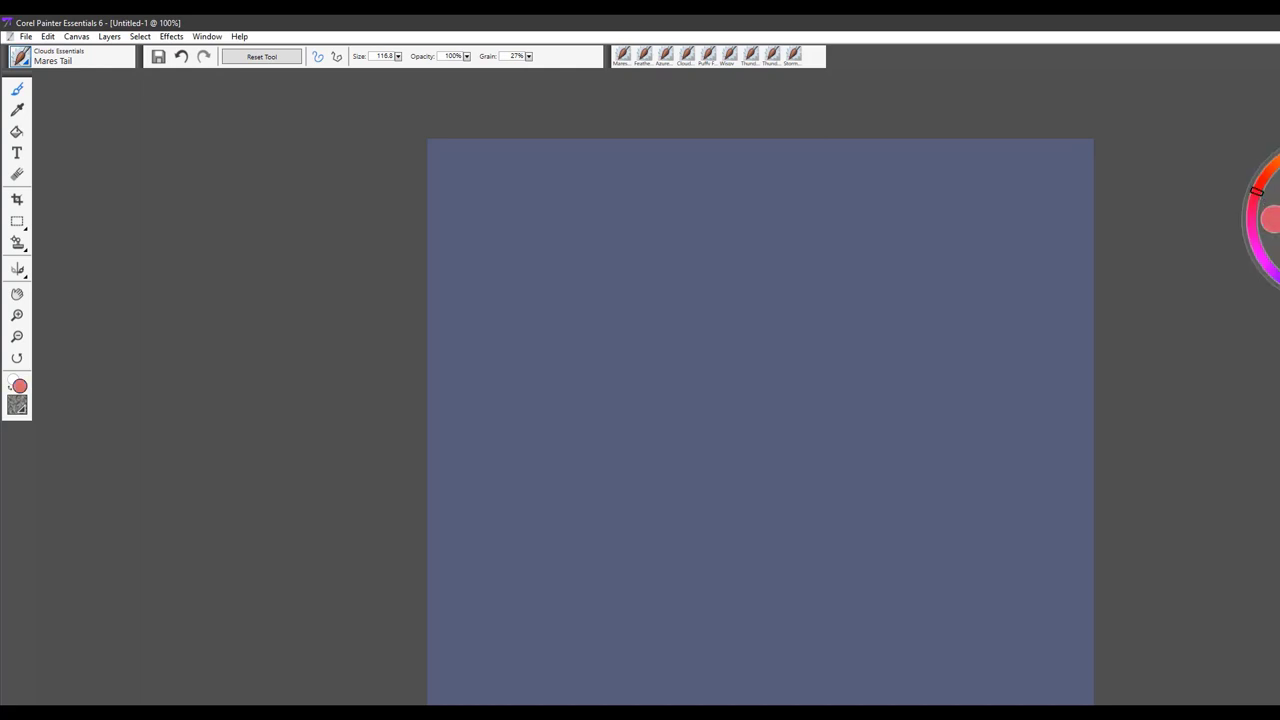
mouse_move(580, 403)
left_mouse_down()
mouse_move(667, 364)
mouse_move(566, 420)
mouse_move(812, 248)
mouse_move(889, 270)
mouse_move(638, 431)
left_mouse_up()
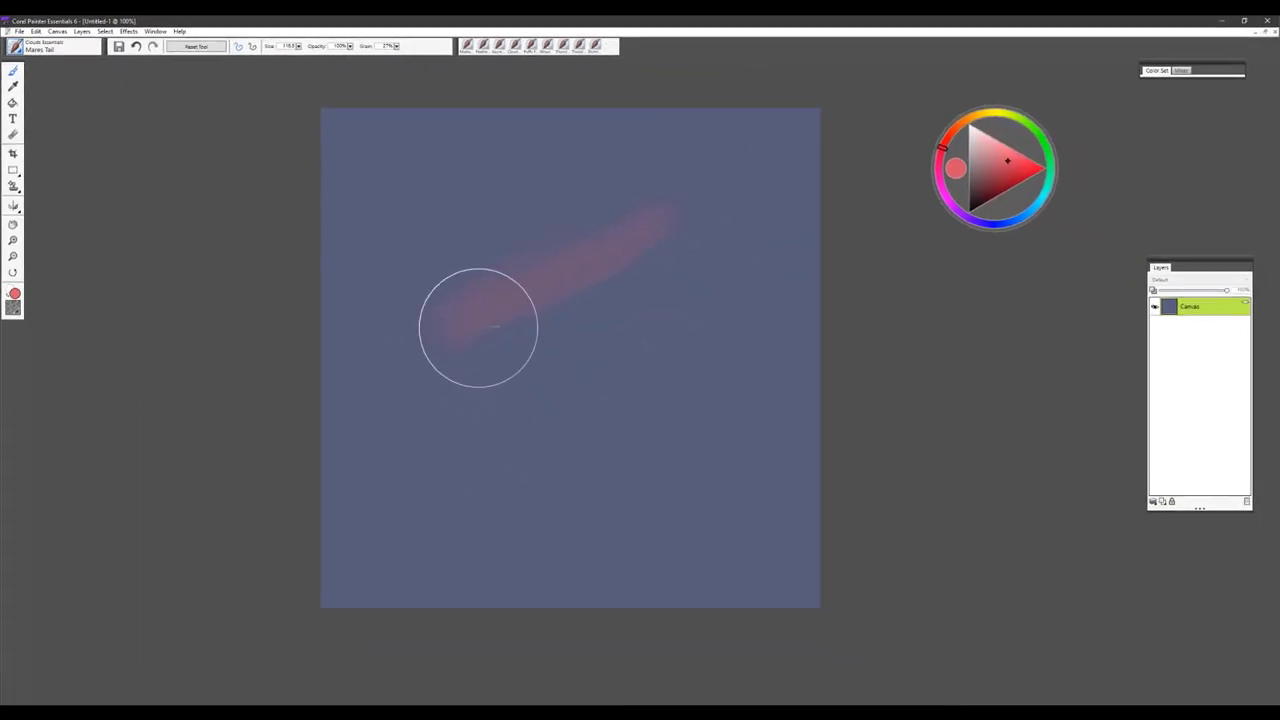
mouse_move(478, 327)
left_mouse_down()
mouse_move(691, 151)
mouse_move(460, 294)
mouse_move(547, 262)
mouse_move(678, 155)
mouse_move(531, 283)
mouse_move(373, 367)
mouse_move(644, 281)
mouse_move(751, 201)
mouse_move(481, 399)
mouse_move(807, 171)
mouse_move(417, 393)
mouse_move(745, 173)
mouse_move(515, 346)
mouse_move(590, 238)
mouse_move(717, 169)
mouse_move(365, 334)
mouse_move(676, 140)
mouse_move(531, 244)
mouse_move(463, 254)
mouse_move(691, 141)
mouse_move(437, 303)
mouse_move(410, 325)
mouse_move(694, 150)
mouse_move(395, 350)
mouse_move(644, 236)
mouse_move(606, 253)
mouse_move(525, 236)
mouse_move(608, 144)
mouse_move(378, 268)
mouse_move(644, 136)
mouse_move(396, 285)
mouse_move(523, 197)
mouse_move(658, 131)
mouse_move(294, 331)
mouse_move(639, 163)
mouse_move(415, 301)
mouse_move(661, 182)
mouse_move(709, 144)
mouse_move(425, 454)
mouse_move(503, 429)
mouse_move(772, 233)
mouse_move(507, 408)
mouse_move(602, 350)
mouse_move(700, 262)
mouse_move(421, 425)
mouse_move(736, 228)
mouse_move(572, 316)
mouse_move(736, 159)
mouse_move(405, 381)
mouse_move(660, 214)
mouse_move(414, 383)
mouse_move(783, 194)
left_mouse_up()
mouse_move(283, 491)
left_mouse_down()
mouse_move(663, 440)
mouse_move(493, 471)
mouse_move(837, 454)
mouse_move(317, 483)
mouse_move(617, 449)
mouse_move(803, 447)
mouse_move(329, 466)
mouse_move(357, 451)
mouse_move(846, 423)
mouse_move(358, 436)
mouse_move(566, 417)
mouse_move(387, 426)
left_mouse_up()
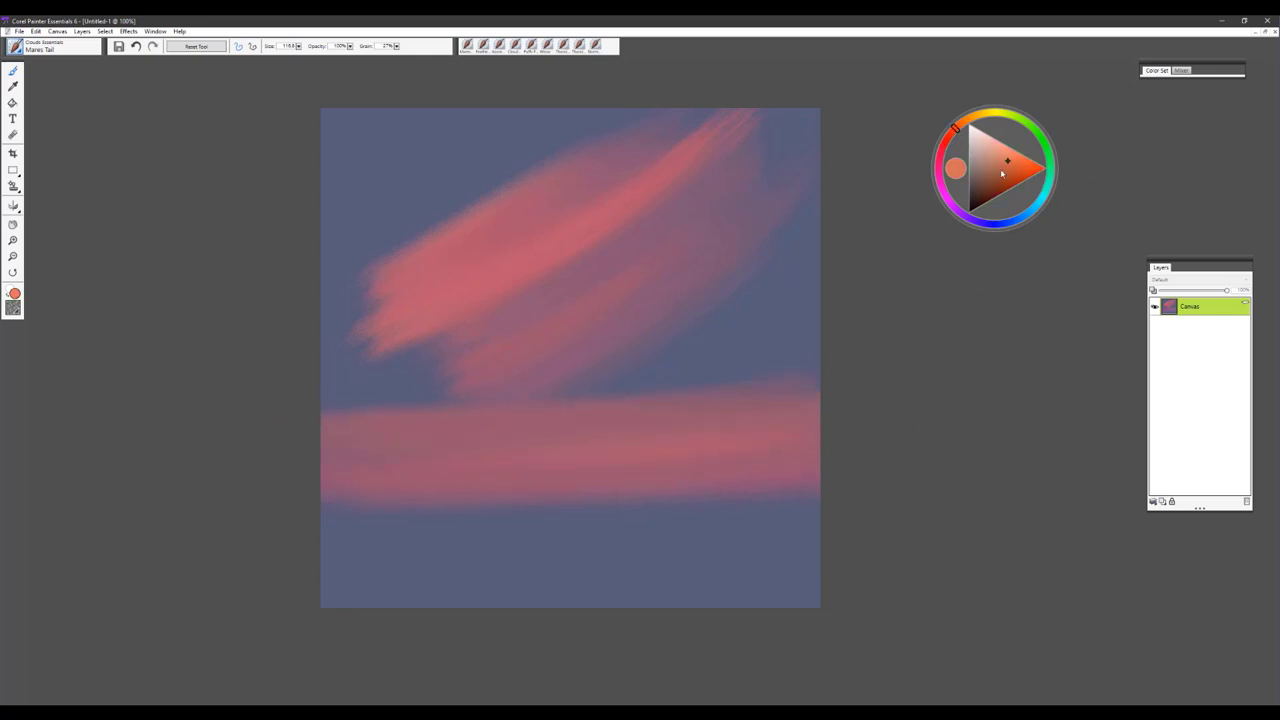
Layer orange strokes over the horizontal band and the diagonal streaks, and add golden-yellow streaks along the diagonals.
mouse_move(515, 402)
left_mouse_down()
mouse_move(593, 427)
mouse_move(726, 421)
mouse_move(354, 426)
mouse_move(695, 418)
mouse_move(278, 412)
mouse_move(910, 388)
mouse_move(287, 428)
mouse_move(769, 411)
mouse_move(386, 416)
mouse_move(321, 430)
mouse_move(818, 434)
mouse_move(359, 444)
mouse_move(438, 454)
mouse_move(815, 444)
mouse_move(256, 461)
mouse_move(864, 467)
mouse_move(368, 481)
mouse_move(625, 418)
mouse_move(292, 388)
mouse_move(799, 389)
mouse_move(344, 409)
mouse_move(789, 411)
mouse_move(354, 447)
mouse_move(851, 443)
mouse_move(321, 498)
mouse_move(798, 493)
mouse_move(345, 516)
mouse_move(861, 518)
mouse_move(402, 535)
mouse_move(792, 537)
mouse_move(304, 532)
mouse_move(801, 528)
mouse_move(280, 515)
mouse_move(926, 514)
left_mouse_up()
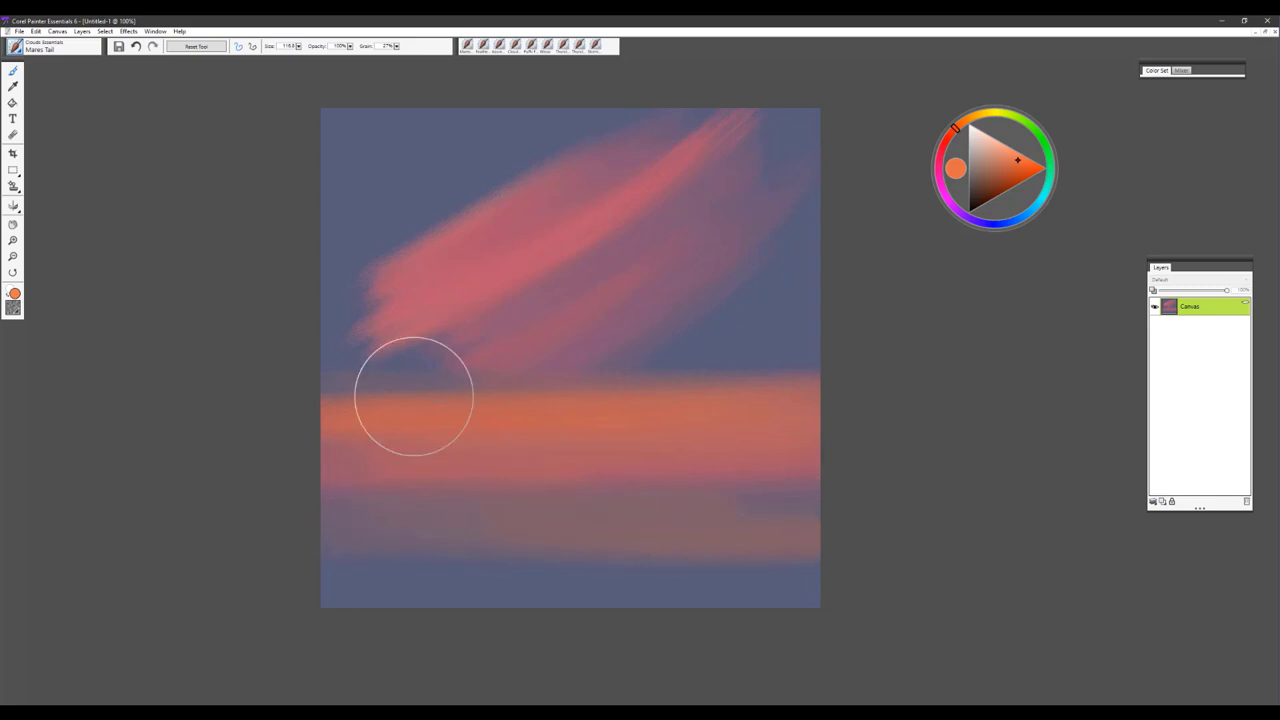
mouse_move(476, 295)
left_mouse_down()
mouse_move(715, 149)
mouse_move(599, 209)
mouse_move(595, 245)
mouse_move(781, 89)
mouse_move(458, 297)
mouse_move(626, 166)
mouse_move(646, 86)
mouse_move(438, 287)
mouse_move(513, 246)
mouse_move(651, 59)
mouse_move(336, 335)
mouse_move(609, 228)
mouse_move(609, 178)
mouse_move(483, 343)
mouse_move(793, 195)
mouse_move(822, 155)
mouse_move(617, 327)
mouse_move(426, 418)
mouse_move(676, 311)
mouse_move(797, 145)
mouse_move(653, 311)
left_mouse_up()
left_click(975, 128)
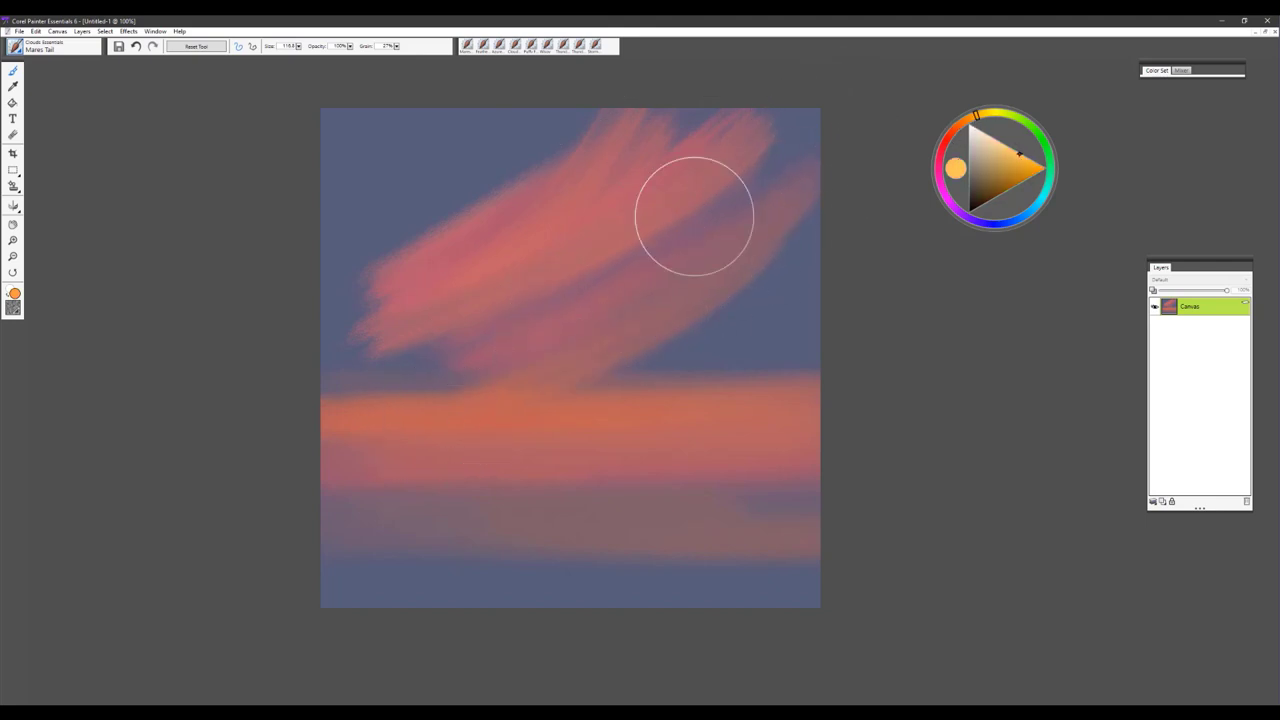
mouse_move(520, 303)
left_mouse_down()
mouse_move(603, 304)
mouse_move(795, 132)
mouse_move(630, 288)
mouse_move(647, 341)
mouse_move(806, 201)
mouse_move(589, 356)
mouse_move(354, 443)
mouse_move(663, 287)
mouse_move(516, 362)
mouse_move(433, 360)
mouse_move(589, 185)
mouse_move(363, 236)
mouse_move(548, 134)
mouse_move(309, 262)
mouse_move(490, 182)
mouse_move(565, 112)
mouse_move(355, 292)
mouse_move(602, 117)
mouse_move(308, 306)
mouse_move(599, 188)
mouse_move(533, 300)
mouse_move(774, 117)
left_mouse_up()
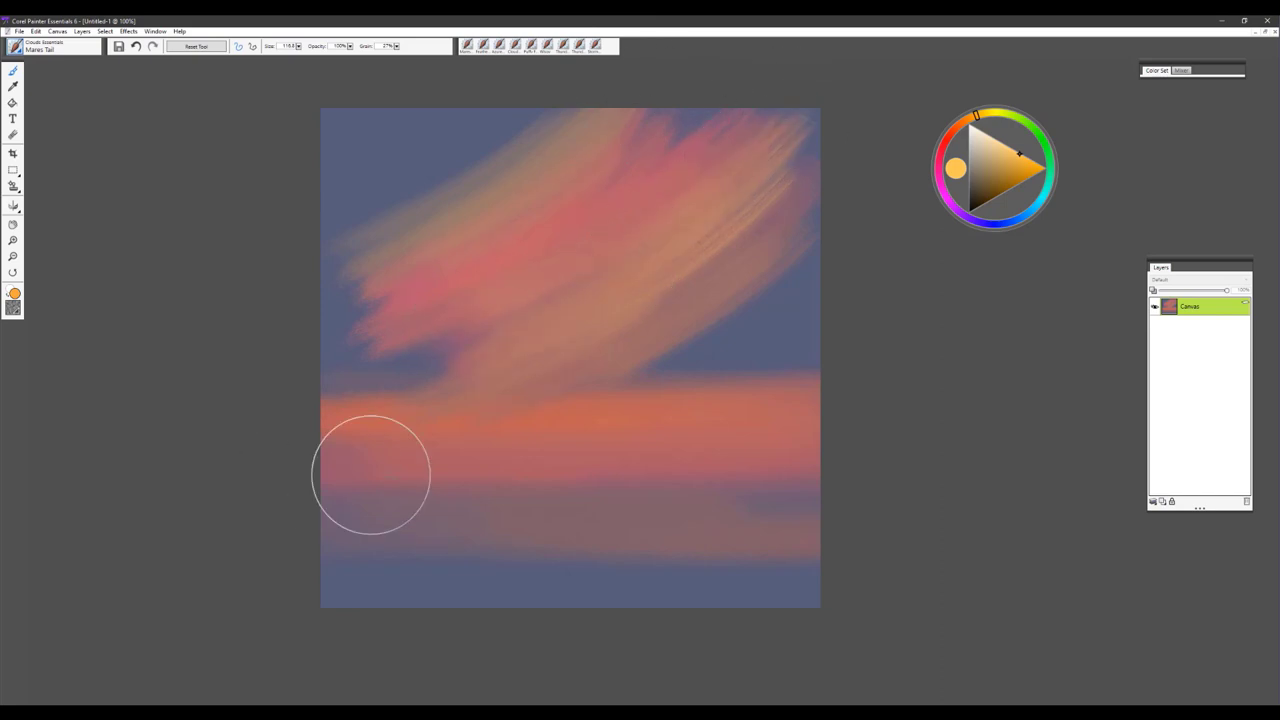
mouse_move(371, 474)
left_mouse_down()
mouse_move(586, 379)
mouse_move(701, 294)
mouse_move(426, 480)
mouse_move(720, 315)
mouse_move(463, 477)
mouse_move(688, 390)
mouse_move(794, 277)
mouse_move(474, 538)
mouse_move(750, 372)
mouse_move(587, 501)
mouse_move(439, 558)
mouse_move(787, 354)
mouse_move(555, 533)
mouse_move(280, 628)
mouse_move(493, 512)
left_mouse_up()
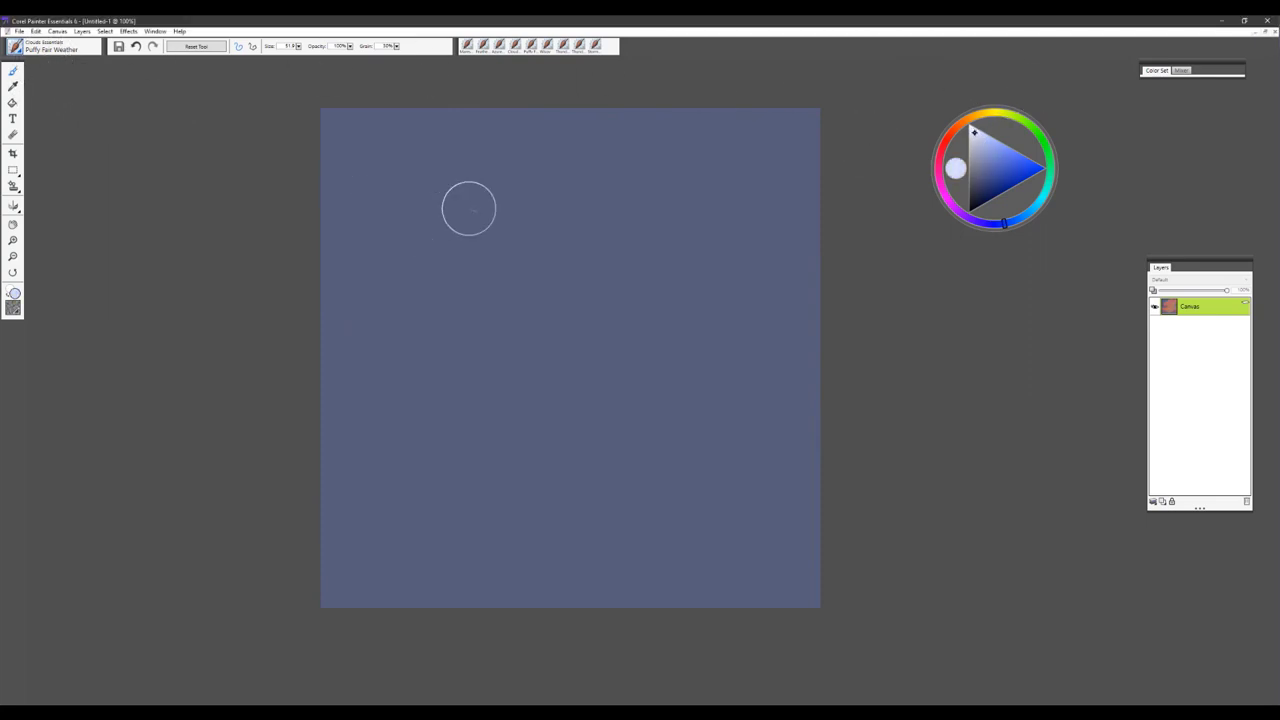
With the Puffy Fair Weather brush at size 51.9, build a long pale lavender cloud with rising billows across the canvas's upper part.
mouse_move(524, 206)
left_mouse_down()
mouse_move(487, 205)
mouse_move(466, 182)
mouse_move(490, 179)
mouse_move(480, 182)
left_mouse_up()
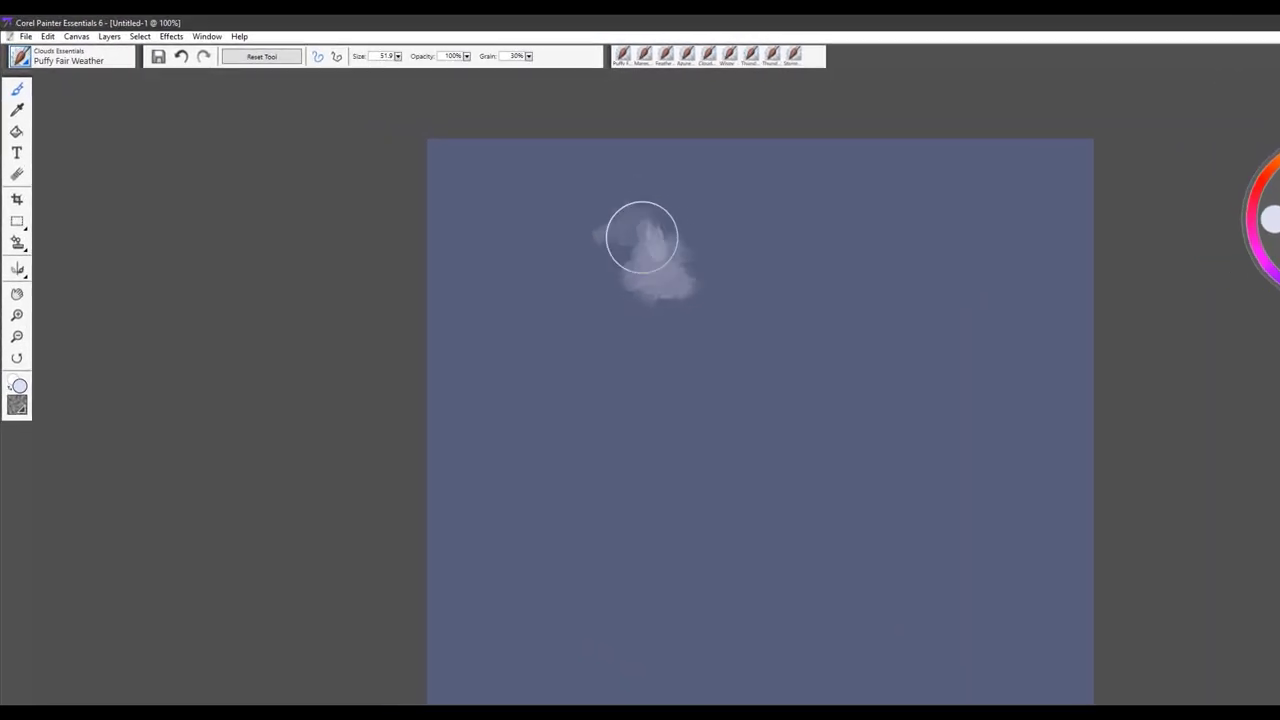
mouse_move(641, 237)
left_mouse_down()
mouse_move(694, 285)
mouse_move(651, 245)
mouse_move(720, 250)
mouse_move(646, 258)
mouse_move(702, 287)
mouse_move(646, 282)
mouse_move(675, 314)
mouse_move(653, 294)
mouse_move(704, 312)
mouse_move(695, 264)
mouse_move(707, 278)
mouse_move(712, 262)
mouse_move(694, 270)
mouse_move(755, 273)
mouse_move(735, 231)
mouse_move(727, 268)
mouse_move(721, 223)
mouse_move(777, 309)
mouse_move(807, 319)
mouse_move(758, 310)
mouse_move(786, 306)
mouse_move(750, 255)
mouse_move(790, 258)
mouse_move(786, 295)
mouse_move(700, 187)
mouse_move(679, 206)
mouse_move(695, 196)
mouse_move(645, 319)
mouse_move(661, 347)
mouse_move(625, 314)
mouse_move(641, 306)
mouse_move(627, 289)
mouse_move(646, 300)
mouse_move(611, 215)
mouse_move(665, 248)
mouse_move(651, 206)
mouse_move(629, 208)
mouse_move(675, 239)
mouse_move(647, 200)
mouse_move(704, 179)
mouse_move(691, 187)
mouse_move(724, 245)
mouse_move(715, 252)
mouse_move(789, 275)
mouse_move(822, 320)
mouse_move(917, 307)
mouse_move(853, 304)
mouse_move(937, 332)
mouse_move(793, 304)
mouse_move(876, 292)
mouse_move(837, 243)
mouse_move(937, 331)
mouse_move(875, 292)
mouse_move(860, 259)
mouse_move(909, 300)
mouse_move(774, 229)
mouse_move(751, 258)
mouse_move(617, 269)
mouse_move(551, 309)
mouse_move(543, 334)
mouse_move(510, 274)
mouse_move(546, 303)
mouse_move(540, 271)
mouse_move(583, 291)
mouse_move(843, 303)
mouse_move(969, 340)
mouse_move(1003, 329)
mouse_move(980, 288)
mouse_move(983, 311)
mouse_move(897, 309)
mouse_move(654, 236)
mouse_move(643, 210)
mouse_move(631, 211)
mouse_move(651, 220)
mouse_move(644, 276)
mouse_move(489, 274)
mouse_move(517, 287)
mouse_move(597, 274)
left_mouse_up()
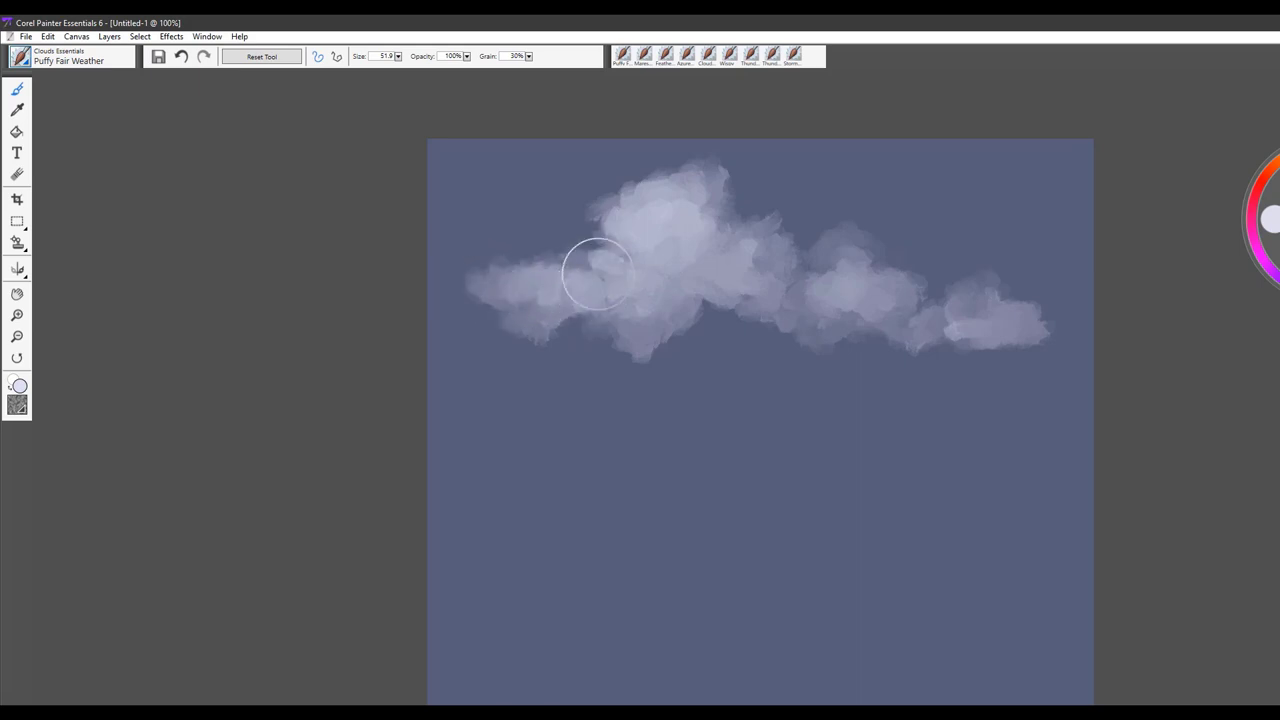
mouse_move(653, 218)
left_mouse_down()
mouse_move(622, 193)
mouse_move(651, 180)
left_mouse_up()
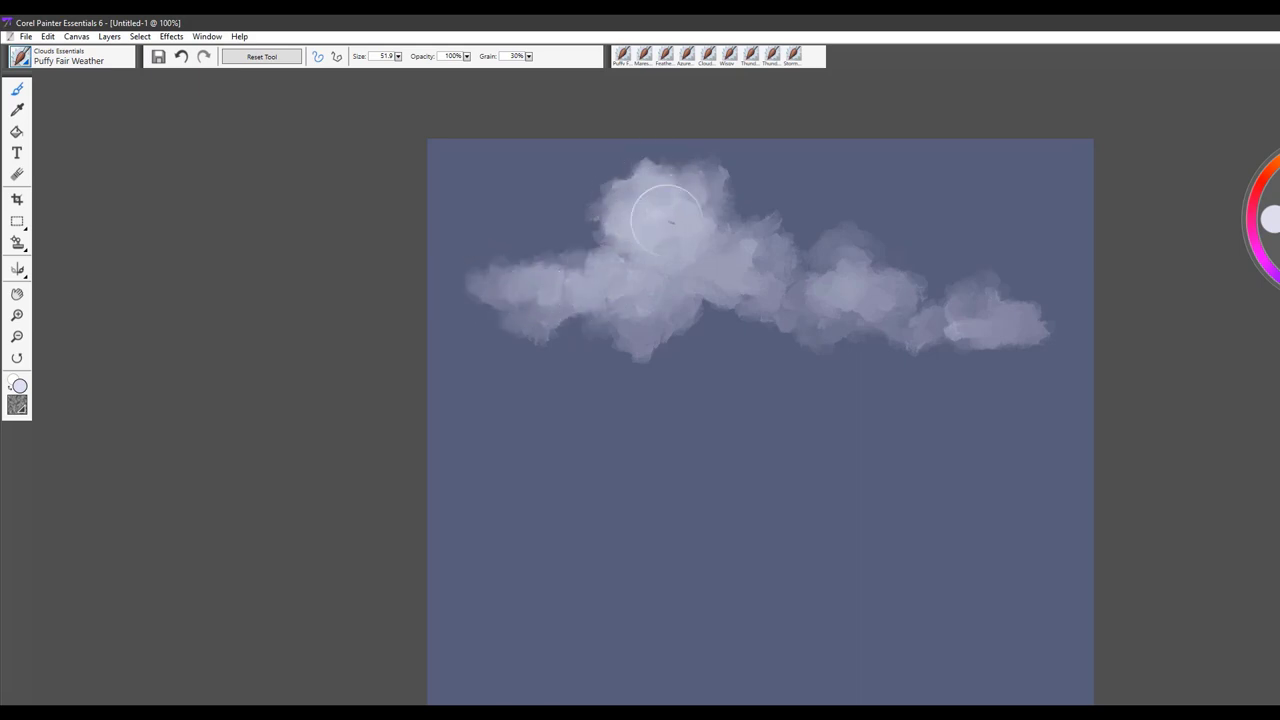
mouse_move(665, 257)
left_mouse_down()
mouse_move(736, 250)
mouse_move(734, 267)
mouse_move(760, 252)
mouse_move(790, 281)
mouse_move(849, 278)
mouse_move(820, 261)
left_mouse_up()
mouse_move(925, 289)
left_mouse_down()
mouse_move(845, 240)
mouse_move(841, 214)
mouse_move(830, 230)
mouse_move(860, 220)
mouse_move(860, 204)
mouse_move(879, 230)
mouse_move(825, 241)
mouse_move(909, 218)
mouse_move(823, 197)
mouse_move(843, 180)
mouse_move(877, 235)
mouse_move(840, 246)
mouse_move(828, 240)
mouse_move(841, 231)
mouse_move(969, 241)
mouse_move(910, 260)
mouse_move(931, 249)
mouse_move(902, 208)
mouse_move(948, 254)
mouse_move(931, 287)
mouse_move(844, 304)
mouse_move(783, 256)
left_mouse_up()
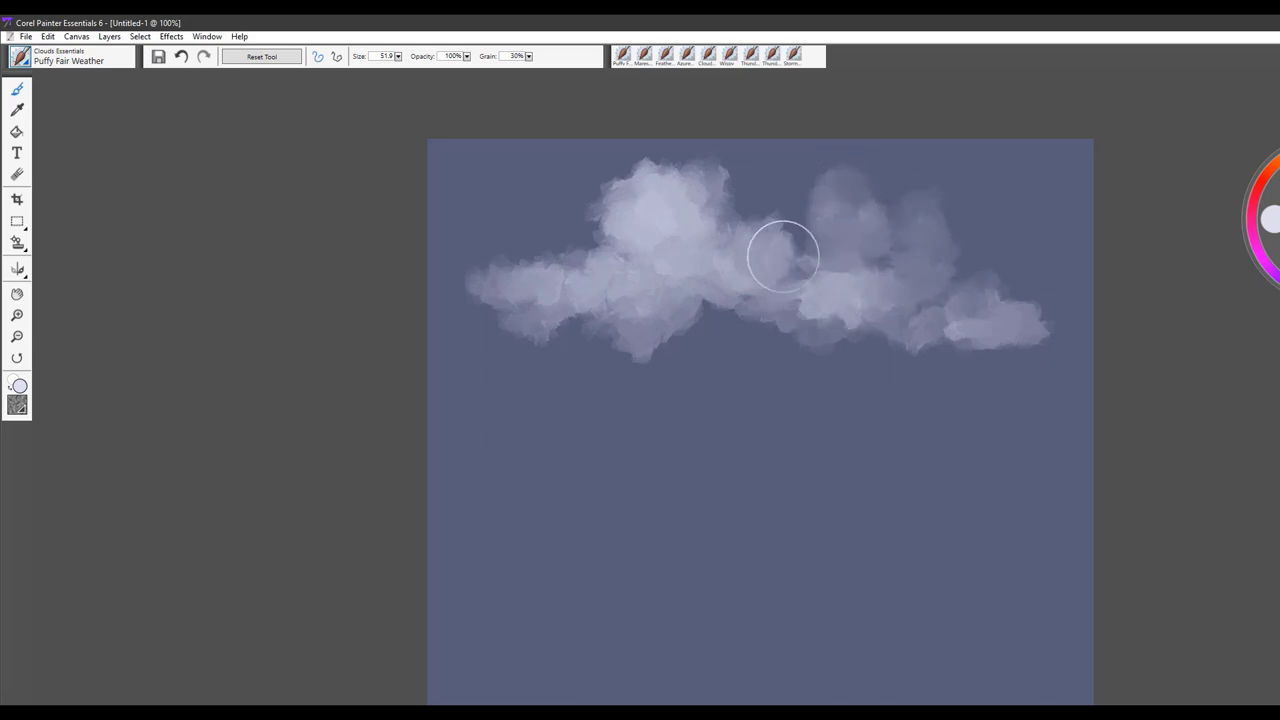
Build up the upper cloud's left billows and underside, and paint a thinner lavender cloud below it.
mouse_move(640, 268)
left_mouse_down()
mouse_move(499, 264)
mouse_move(507, 248)
mouse_move(550, 266)
mouse_move(525, 290)
left_mouse_up()
mouse_move(658, 200)
left_mouse_down()
mouse_move(603, 177)
mouse_move(617, 163)
mouse_move(640, 183)
left_mouse_up()
mouse_move(785, 316)
left_mouse_down()
mouse_move(780, 423)
mouse_move(806, 466)
mouse_move(803, 453)
mouse_move(871, 486)
mouse_move(828, 459)
mouse_move(903, 468)
mouse_move(914, 485)
mouse_move(842, 425)
mouse_move(898, 454)
mouse_move(863, 443)
mouse_move(735, 464)
mouse_move(746, 465)
mouse_move(693, 453)
mouse_move(796, 454)
mouse_move(680, 451)
mouse_move(671, 431)
mouse_move(861, 483)
mouse_move(884, 405)
mouse_move(935, 426)
mouse_move(909, 471)
mouse_move(883, 434)
mouse_move(891, 409)
mouse_move(905, 493)
mouse_move(1013, 517)
mouse_move(971, 493)
mouse_move(893, 498)
mouse_move(710, 447)
mouse_move(626, 444)
mouse_move(580, 469)
mouse_move(759, 371)
mouse_move(741, 324)
mouse_move(742, 338)
mouse_move(824, 316)
mouse_move(856, 352)
mouse_move(809, 307)
mouse_move(763, 333)
mouse_move(749, 321)
mouse_move(721, 347)
mouse_move(885, 297)
left_mouse_up()
mouse_move(779, 272)
left_mouse_down()
mouse_move(737, 251)
mouse_move(949, 330)
mouse_move(989, 336)
mouse_move(1014, 322)
mouse_move(903, 458)
mouse_move(921, 478)
mouse_move(925, 431)
mouse_move(905, 467)
left_mouse_up()
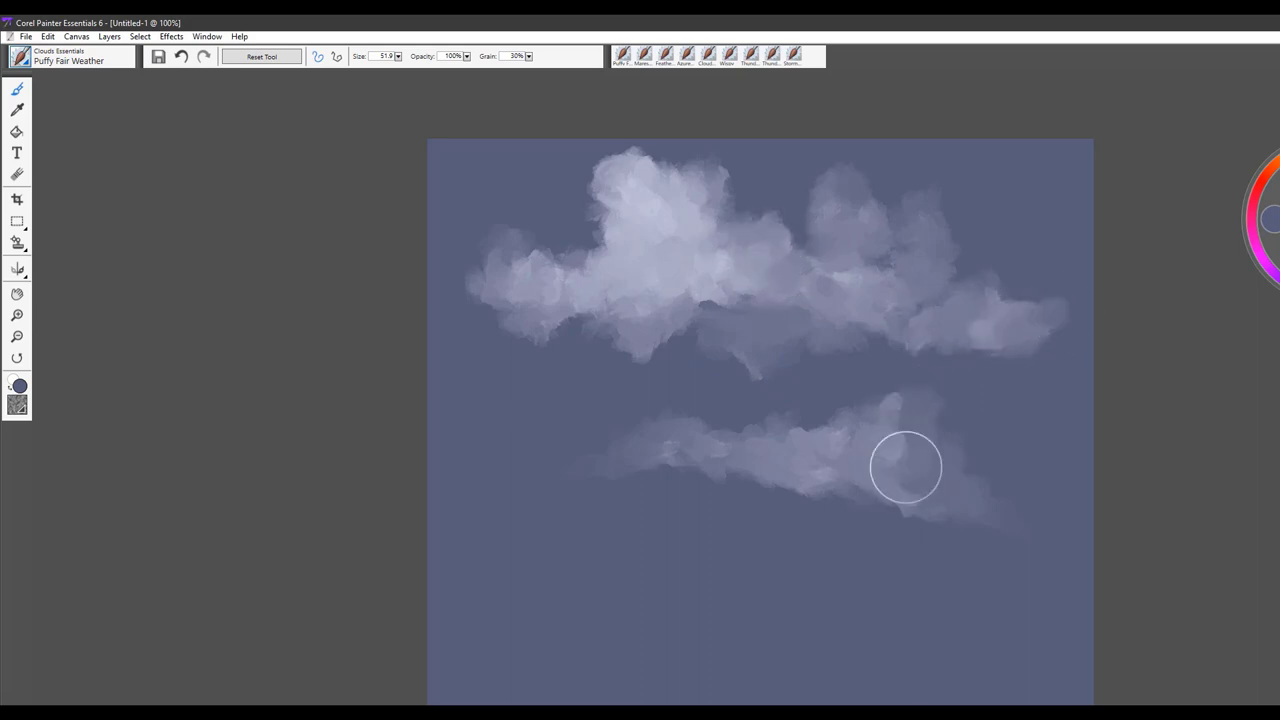
Shade the upper cloud's right part with muted blue and highlight its small tufts in pale lavender at brush size 21.9.
mouse_move(709, 298)
left_mouse_down()
mouse_move(734, 256)
mouse_move(694, 254)
mouse_move(720, 231)
mouse_move(676, 181)
left_mouse_up()
mouse_move(699, 227)
left_mouse_down()
mouse_move(693, 288)
mouse_move(764, 266)
mouse_move(826, 300)
mouse_move(915, 318)
mouse_move(849, 281)
mouse_move(929, 329)
mouse_move(1018, 345)
mouse_move(1061, 328)
left_mouse_up()
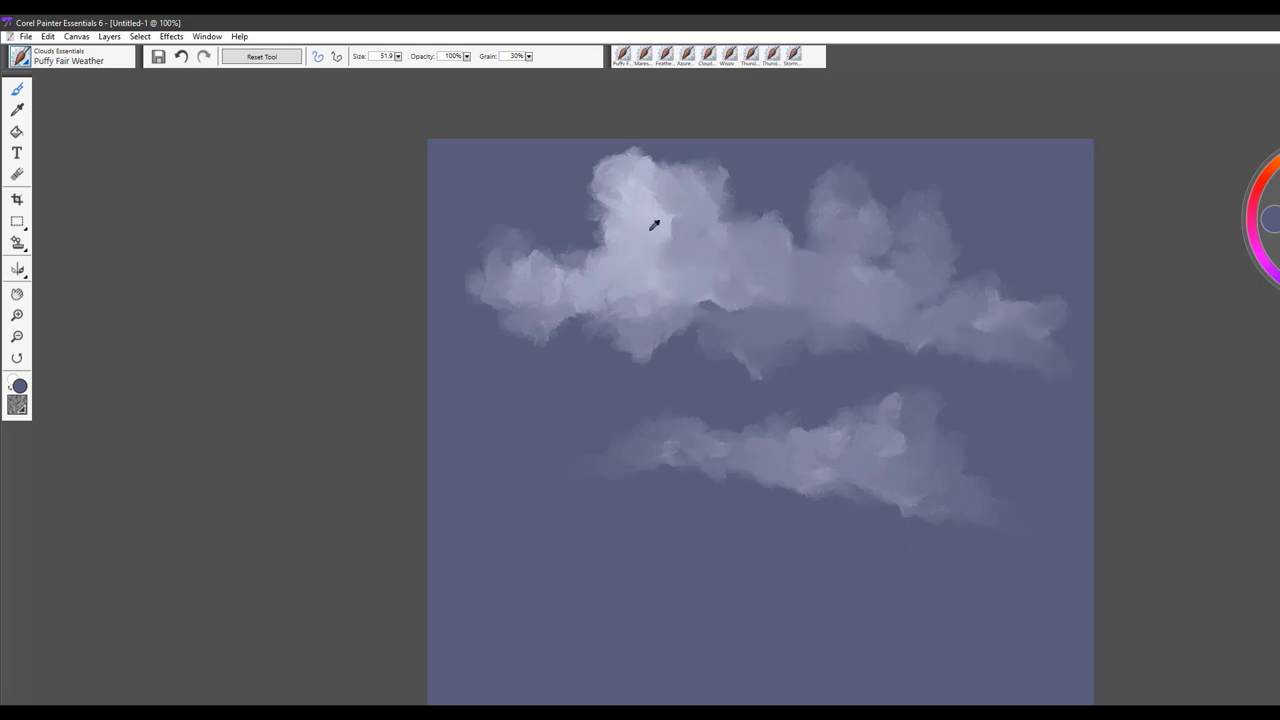
mouse_move(863, 207)
left_mouse_down()
mouse_move(826, 189)
mouse_move(835, 175)
left_mouse_up()
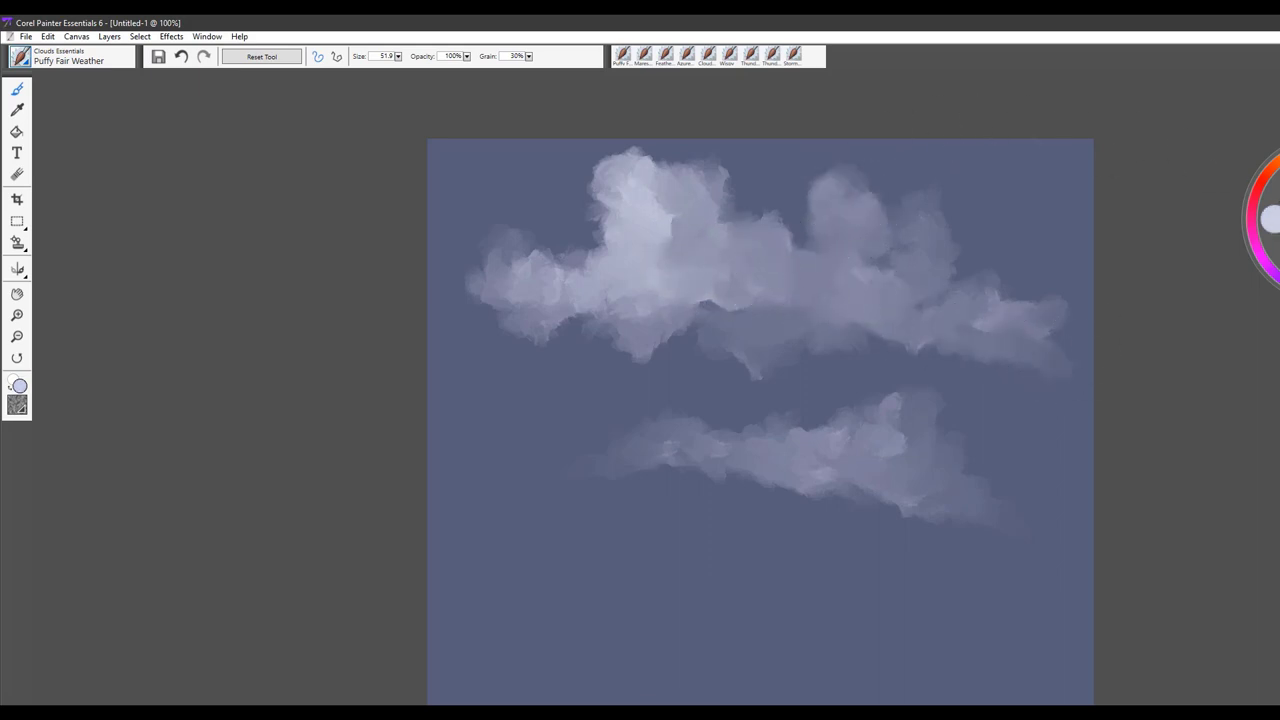
key("bracketleft")
key("bracketleft")
key("bracketleft")
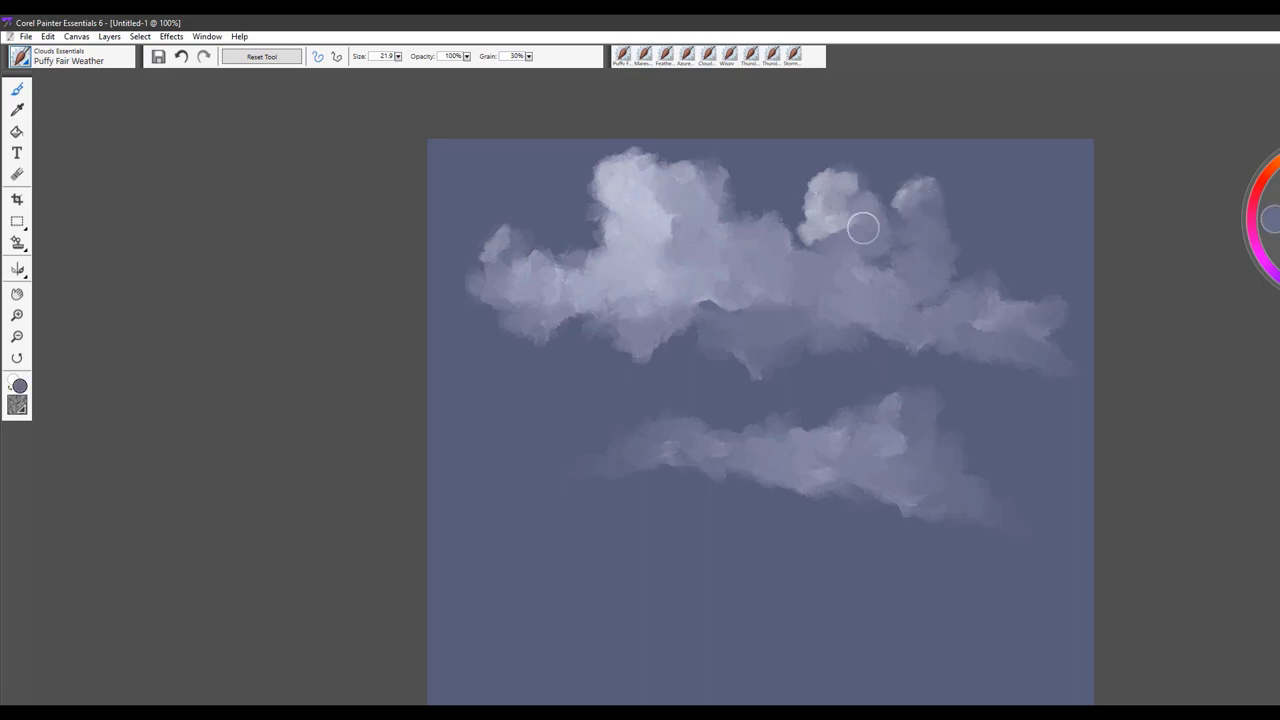
At brush size 59.5, shade the undersides and right ends of both clouds with muted blue-grey.
mouse_move(863, 228)
left_mouse_down()
mouse_move(836, 212)
mouse_move(834, 245)
mouse_move(857, 228)
mouse_move(842, 321)
mouse_move(975, 323)
mouse_move(1023, 263)
left_mouse_up()
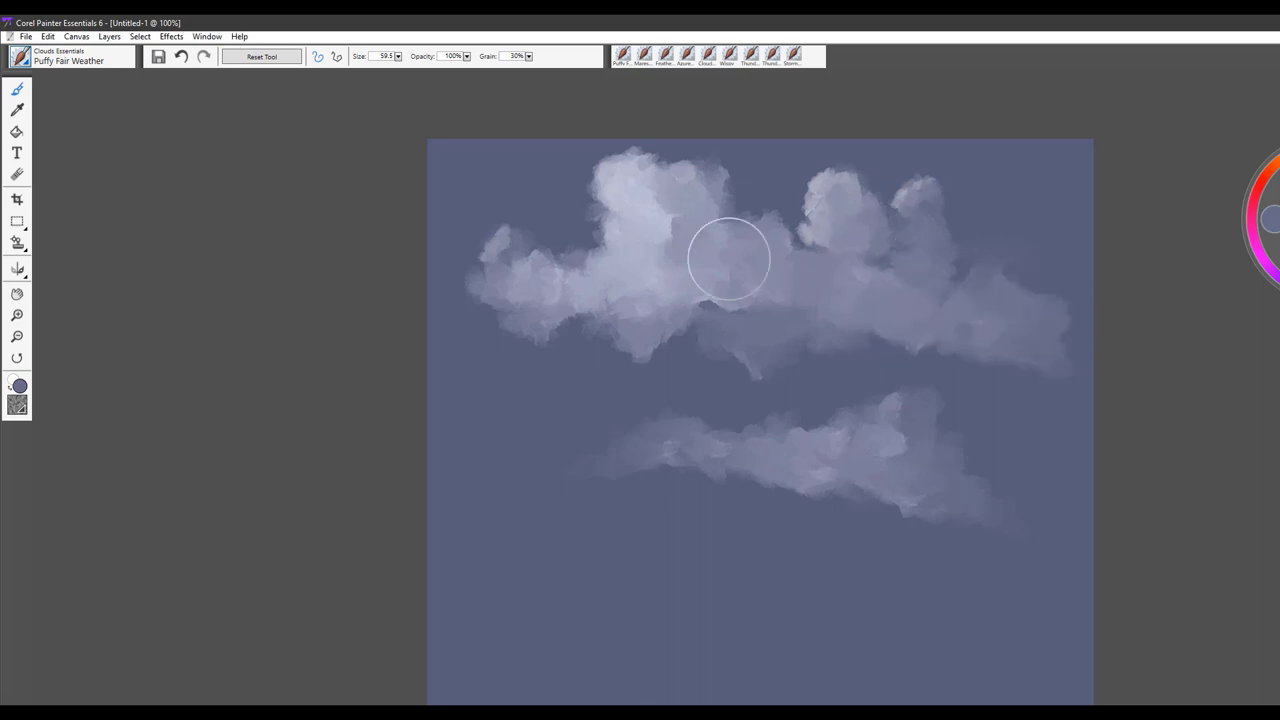
mouse_move(882, 437)
left_mouse_down()
mouse_move(951, 524)
mouse_move(866, 510)
mouse_move(941, 539)
mouse_move(841, 488)
mouse_move(911, 561)
mouse_move(830, 502)
mouse_move(856, 537)
mouse_move(764, 481)
mouse_move(801, 540)
mouse_move(696, 459)
mouse_move(787, 559)
mouse_move(699, 463)
mouse_move(827, 570)
mouse_move(782, 465)
mouse_move(930, 556)
mouse_move(883, 465)
mouse_move(1021, 519)
mouse_move(963, 542)
mouse_move(800, 482)
mouse_move(718, 472)
mouse_move(607, 491)
left_mouse_up()
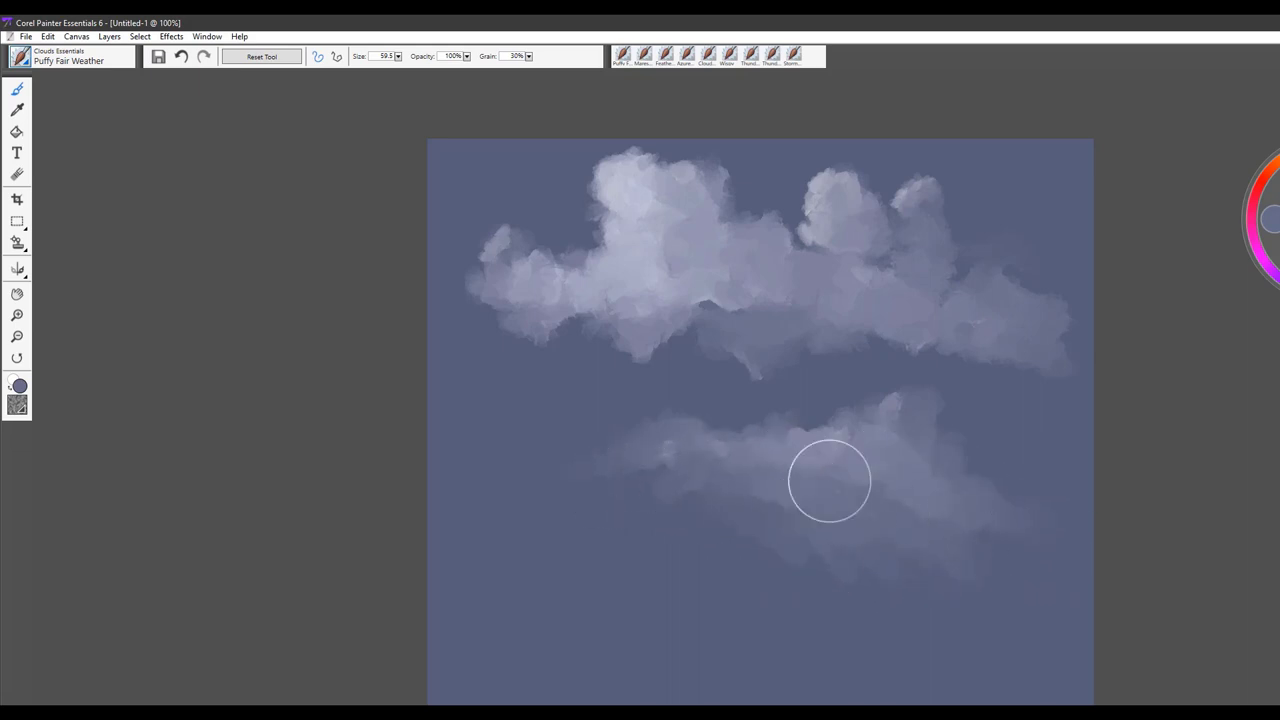
mouse_move(829, 481)
left_mouse_down()
mouse_move(993, 465)
mouse_move(1003, 423)
mouse_move(1019, 526)
left_mouse_up()
mouse_move(847, 497)
left_mouse_down()
mouse_move(755, 509)
mouse_move(709, 469)
mouse_move(660, 462)
mouse_move(551, 479)
mouse_move(766, 544)
mouse_move(856, 555)
mouse_move(918, 486)
mouse_move(1034, 423)
mouse_move(969, 343)
mouse_move(947, 350)
mouse_move(1000, 362)
mouse_move(1005, 310)
mouse_move(653, 359)
mouse_move(663, 346)
mouse_move(630, 371)
mouse_move(688, 352)
left_mouse_up()
mouse_move(767, 333)
left_mouse_down()
mouse_move(671, 296)
mouse_move(672, 316)
mouse_move(628, 300)
mouse_move(633, 311)
mouse_move(566, 301)
mouse_move(485, 312)
mouse_move(670, 325)
mouse_move(769, 350)
mouse_move(773, 337)
mouse_move(881, 349)
mouse_move(812, 307)
mouse_move(945, 335)
left_mouse_up()
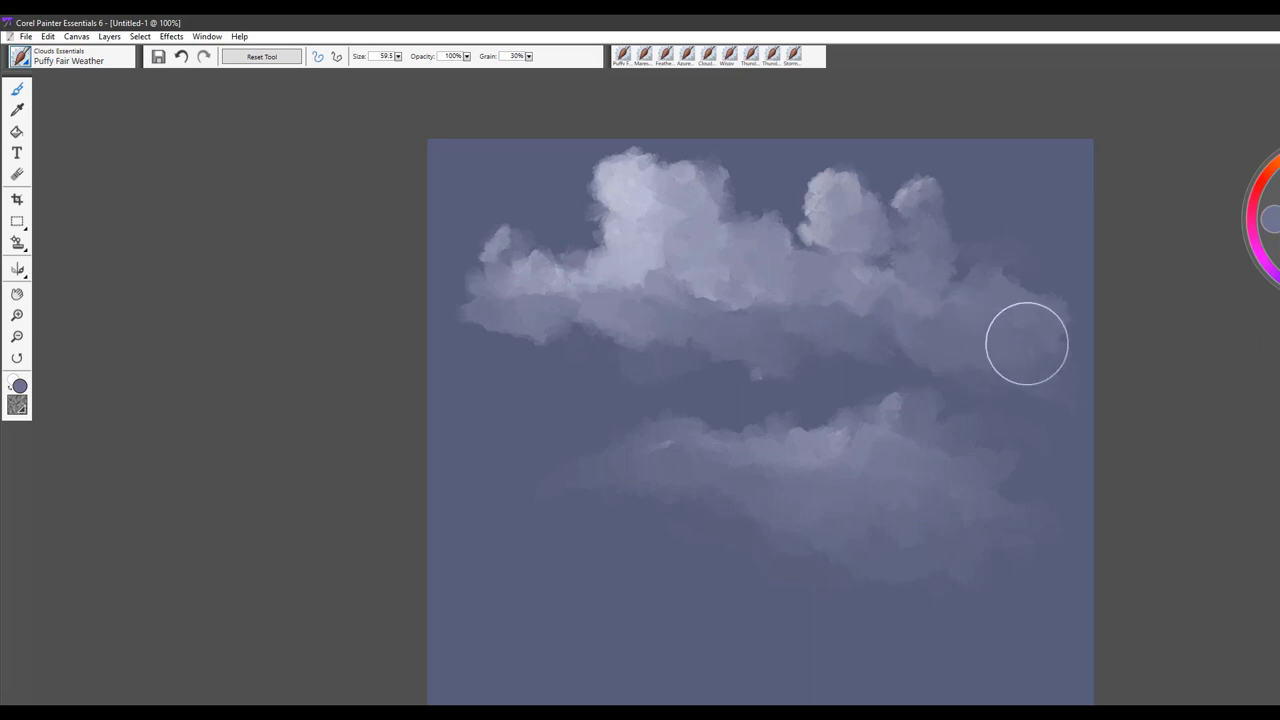
left_click_drag(1027, 343, 1040, 383)
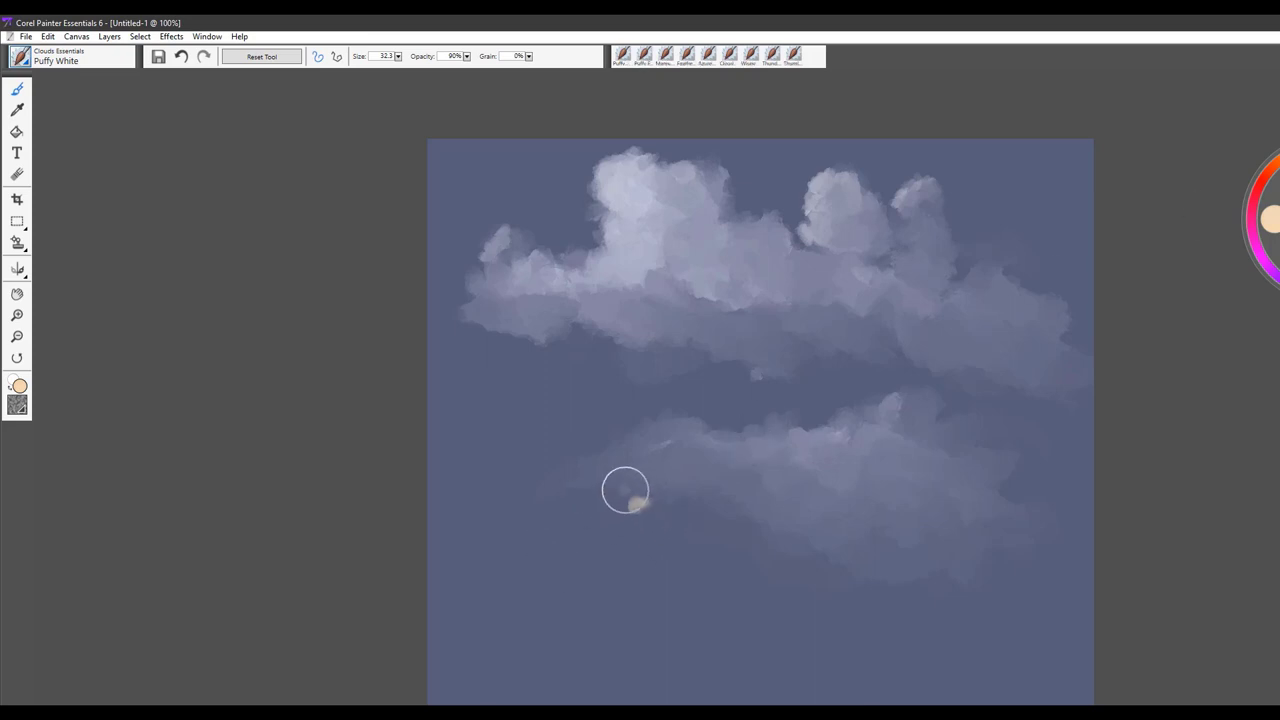
With the Puffy White brush at 90% opacity, enlarge it to size 59 and build a pale peach cumulus cluster on the canvas's lower left.
left_click_drag(642, 487, 704, 480)
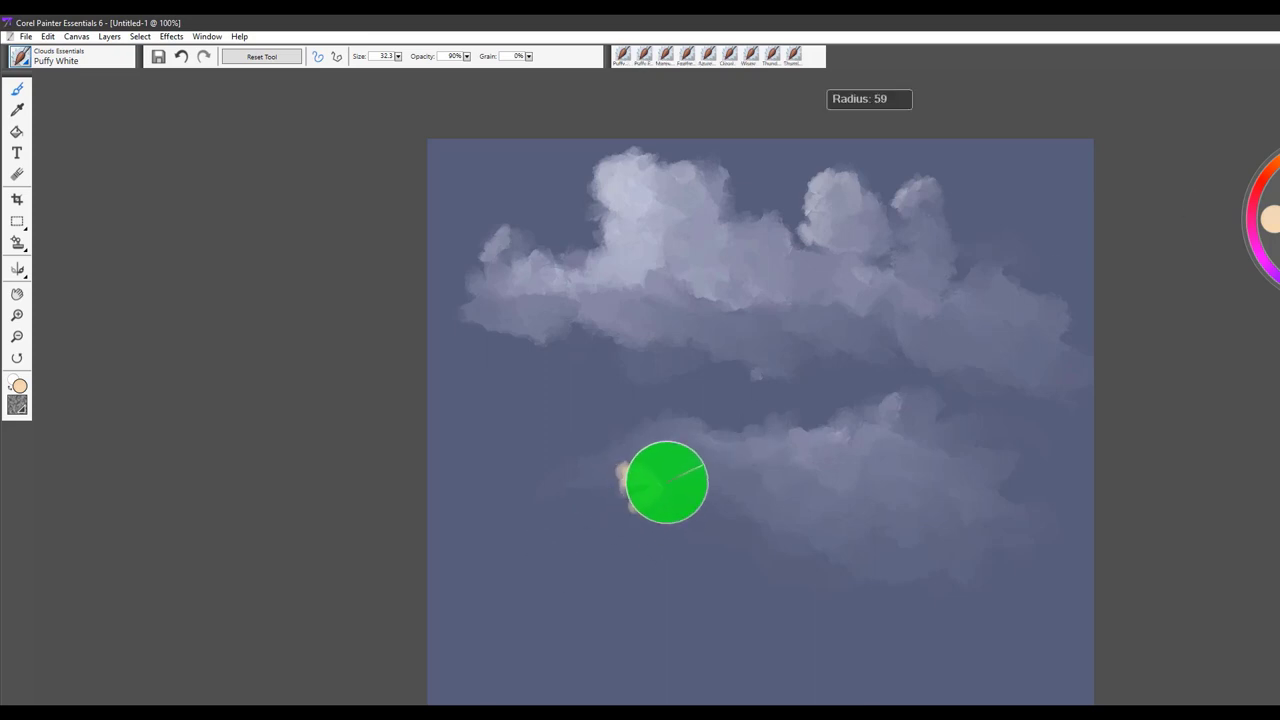
left_click(628, 492)
mouse_move(619, 482)
left_mouse_down()
mouse_move(680, 505)
mouse_move(659, 481)
mouse_move(679, 478)
mouse_move(696, 503)
mouse_move(654, 519)
mouse_move(668, 528)
mouse_move(623, 515)
mouse_move(644, 534)
mouse_move(631, 516)
mouse_move(616, 548)
mouse_move(574, 535)
mouse_move(564, 516)
mouse_move(600, 505)
left_mouse_up()
mouse_move(676, 522)
left_mouse_down()
mouse_move(676, 561)
mouse_move(718, 541)
mouse_move(635, 450)
mouse_move(638, 435)
mouse_move(589, 429)
mouse_move(603, 422)
mouse_move(581, 445)
left_mouse_up()
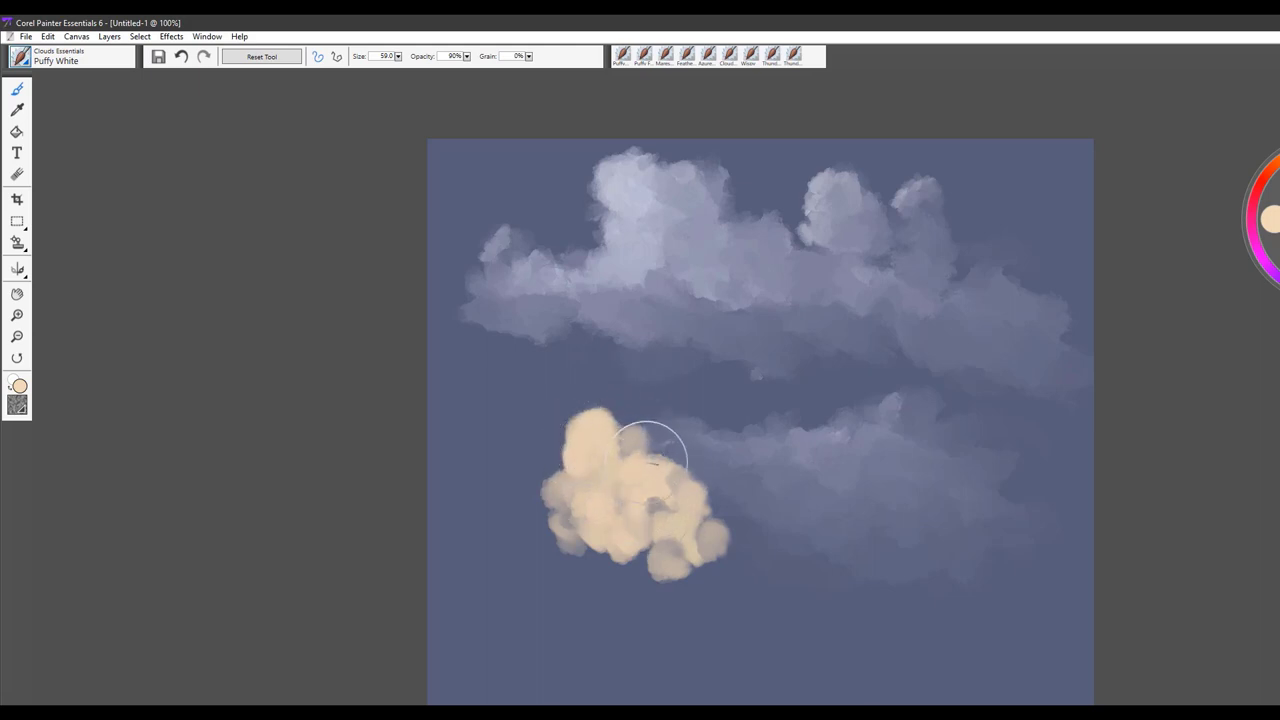
mouse_move(651, 455)
left_mouse_down()
mouse_move(720, 543)
mouse_move(763, 552)
mouse_move(747, 524)
mouse_move(780, 549)
mouse_move(751, 546)
mouse_move(771, 548)
mouse_move(762, 556)
mouse_move(695, 457)
mouse_move(709, 460)
mouse_move(690, 472)
mouse_move(719, 460)
left_mouse_up()
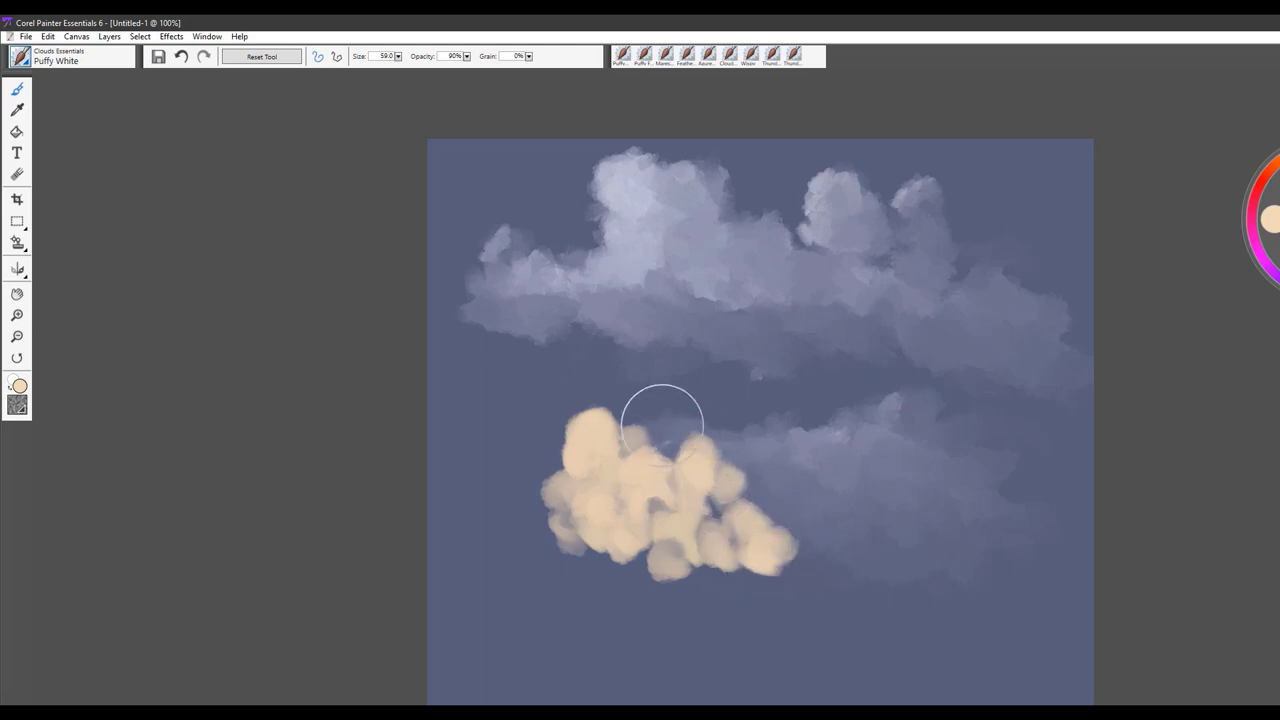
mouse_move(662, 424)
left_mouse_down()
mouse_move(657, 442)
mouse_move(654, 430)
left_mouse_up()
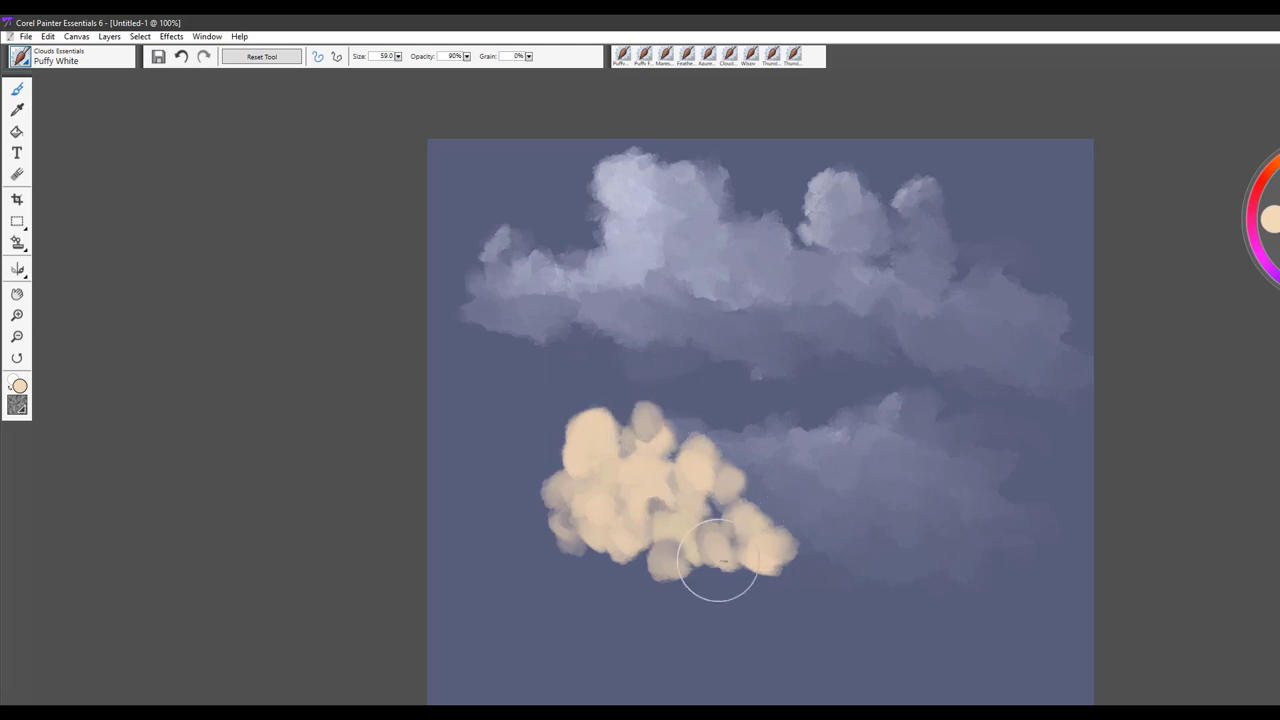
Extend the peach cloud with more billows on both sides, a tapering right tail and a small separate wisp below.
mouse_move(717, 562)
left_mouse_down()
mouse_move(799, 559)
mouse_move(826, 516)
mouse_move(794, 485)
mouse_move(816, 501)
mouse_move(788, 447)
mouse_move(774, 444)
mouse_move(785, 485)
left_mouse_up()
mouse_move(818, 528)
left_mouse_down()
mouse_move(823, 506)
mouse_move(834, 514)
mouse_move(789, 451)
mouse_move(720, 434)
mouse_move(726, 443)
left_mouse_up()
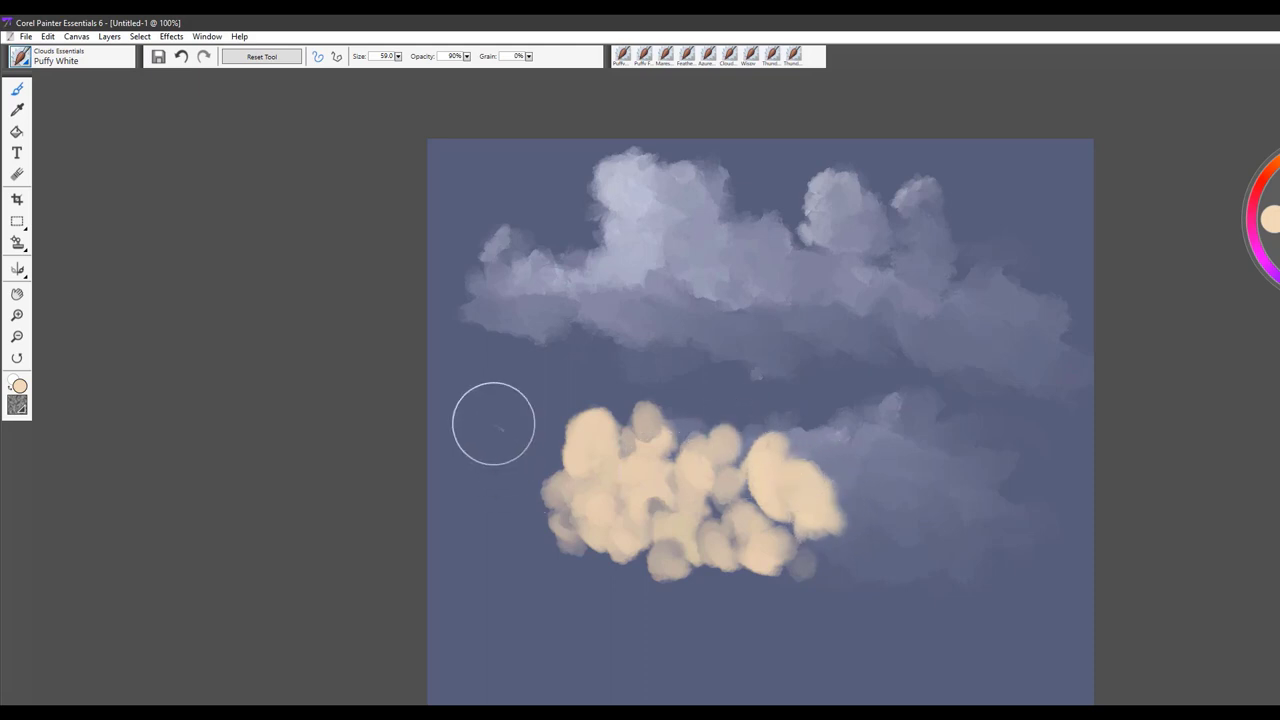
mouse_move(493, 423)
left_mouse_down()
mouse_move(530, 378)
mouse_move(516, 411)
mouse_move(484, 425)
mouse_move(510, 460)
mouse_move(539, 422)
mouse_move(537, 469)
mouse_move(558, 404)
mouse_move(537, 422)
mouse_move(546, 395)
mouse_move(518, 387)
mouse_move(521, 401)
mouse_move(552, 381)
mouse_move(554, 440)
left_mouse_up()
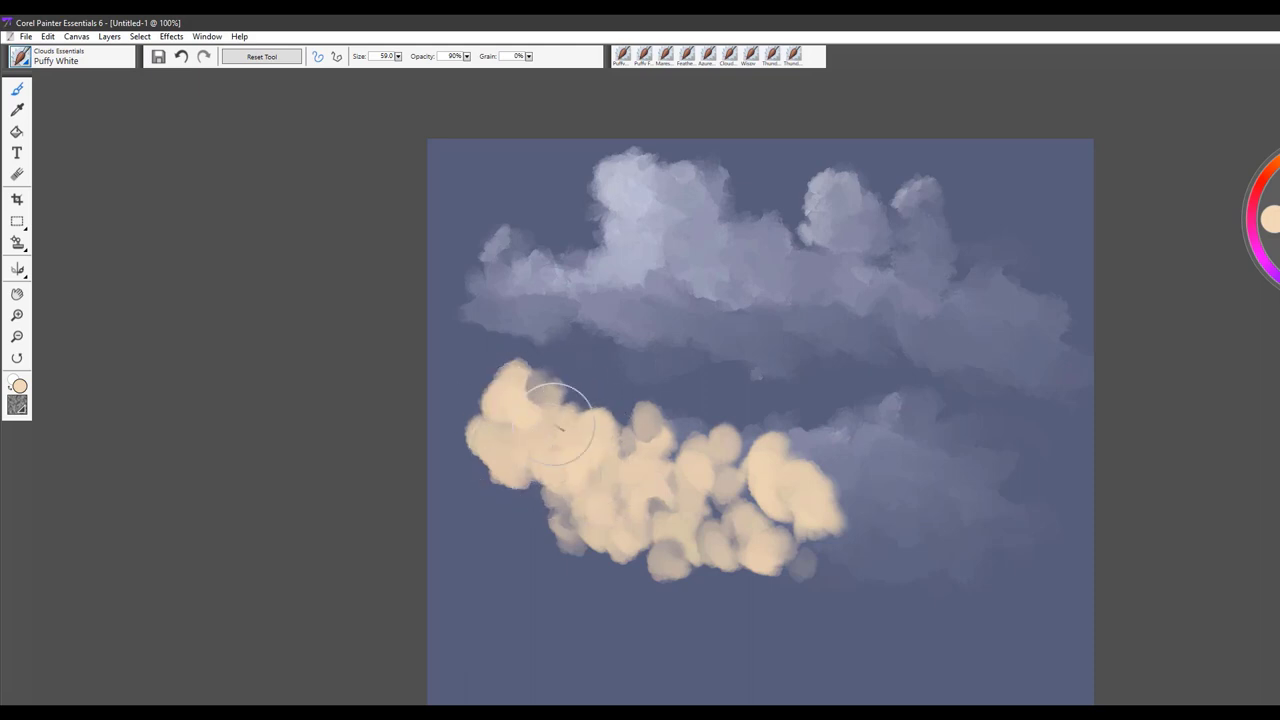
mouse_move(569, 376)
left_mouse_down()
mouse_move(591, 377)
mouse_move(594, 394)
left_mouse_up()
left_click_drag(638, 453, 686, 450)
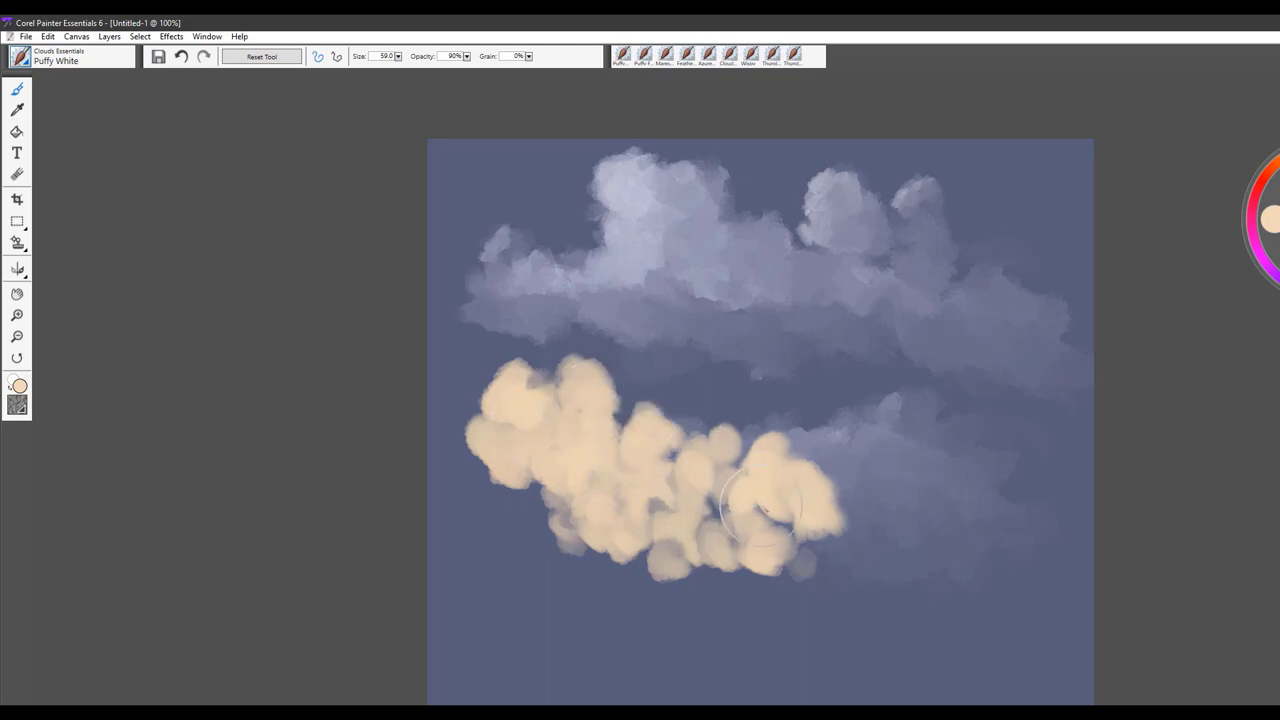
left_click_drag(822, 545, 838, 558)
left_click(603, 598)
mouse_move(718, 395)
left_mouse_down()
mouse_move(773, 411)
mouse_move(735, 430)
mouse_move(698, 412)
mouse_move(859, 492)
mouse_move(871, 534)
mouse_move(866, 486)
mouse_move(889, 523)
mouse_move(864, 455)
mouse_move(920, 543)
mouse_move(986, 573)
mouse_move(934, 534)
mouse_move(949, 520)
mouse_move(740, 508)
left_mouse_up()
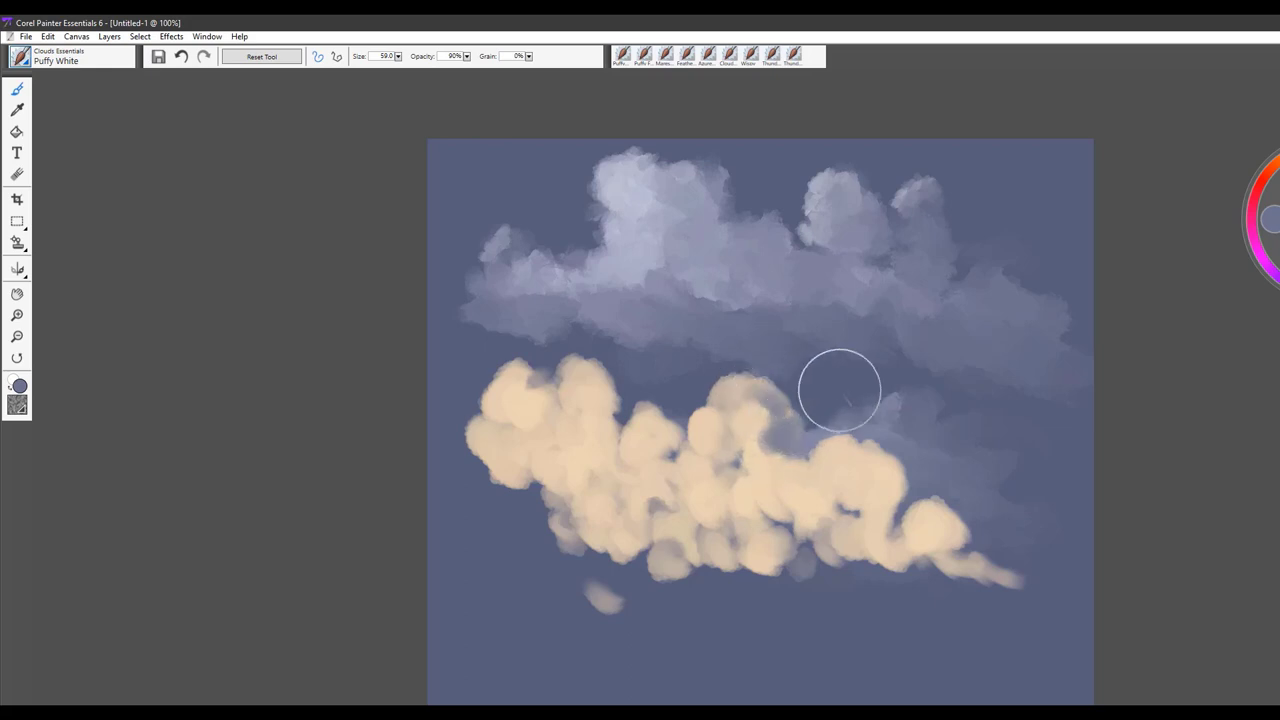
Paint blue-grey shadows on the peach cloud's central and right billows and along its lower right base.
left_click_drag(769, 413, 757, 385)
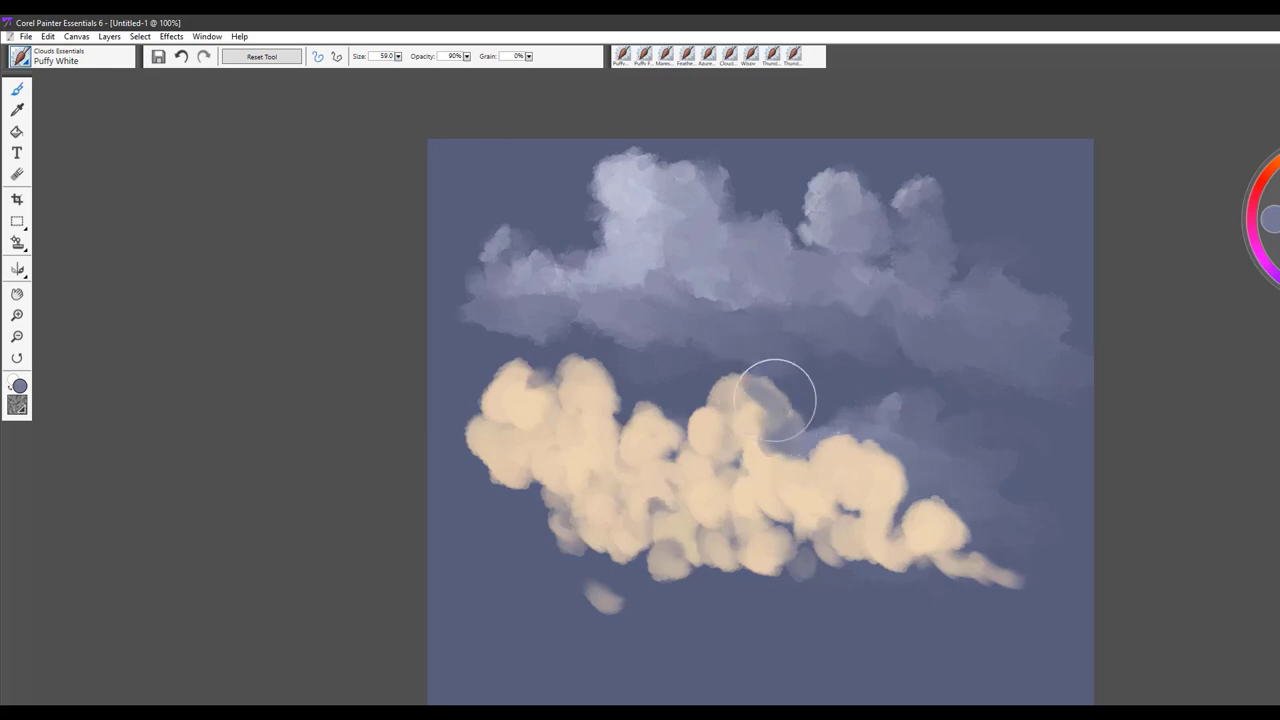
mouse_move(894, 480)
left_mouse_down()
mouse_move(891, 462)
mouse_move(898, 475)
left_mouse_up()
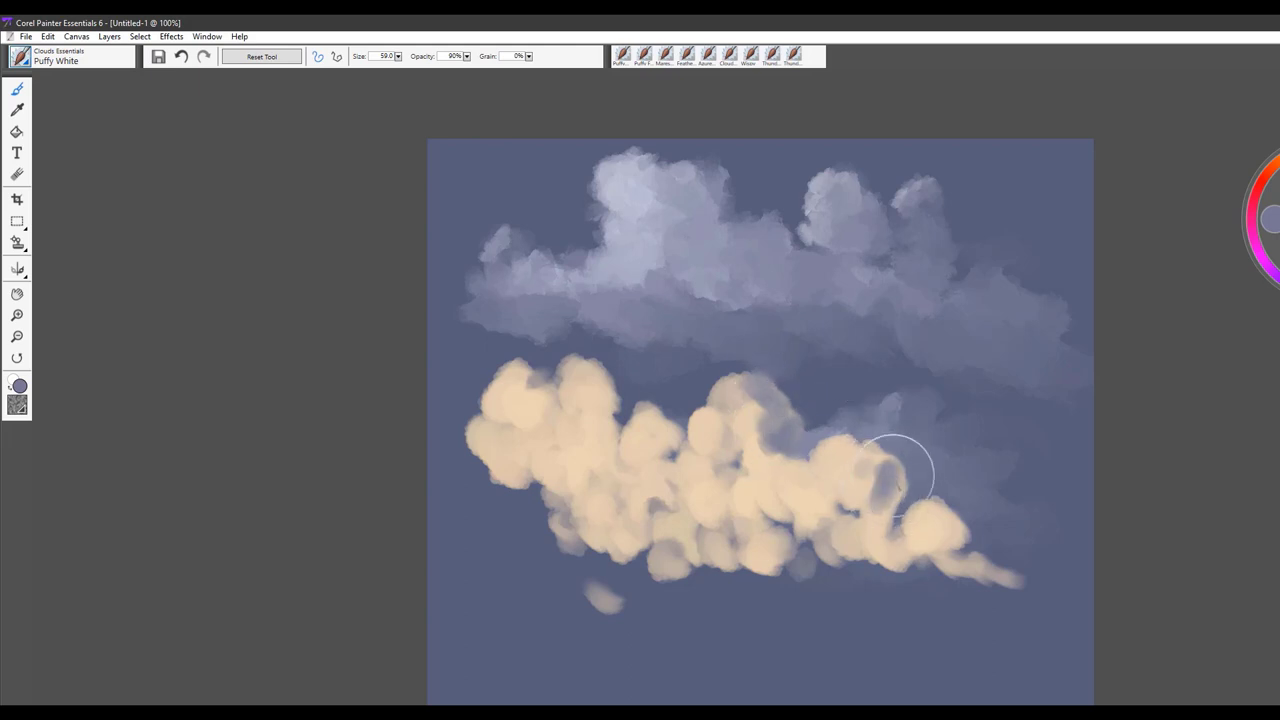
mouse_move(890, 540)
left_mouse_down()
mouse_move(965, 544)
mouse_move(875, 559)
mouse_move(808, 543)
mouse_move(825, 524)
mouse_move(772, 566)
mouse_move(779, 527)
mouse_move(766, 542)
mouse_move(740, 515)
left_mouse_up()
mouse_move(665, 445)
left_mouse_down()
mouse_move(655, 418)
mouse_move(652, 470)
left_mouse_up()
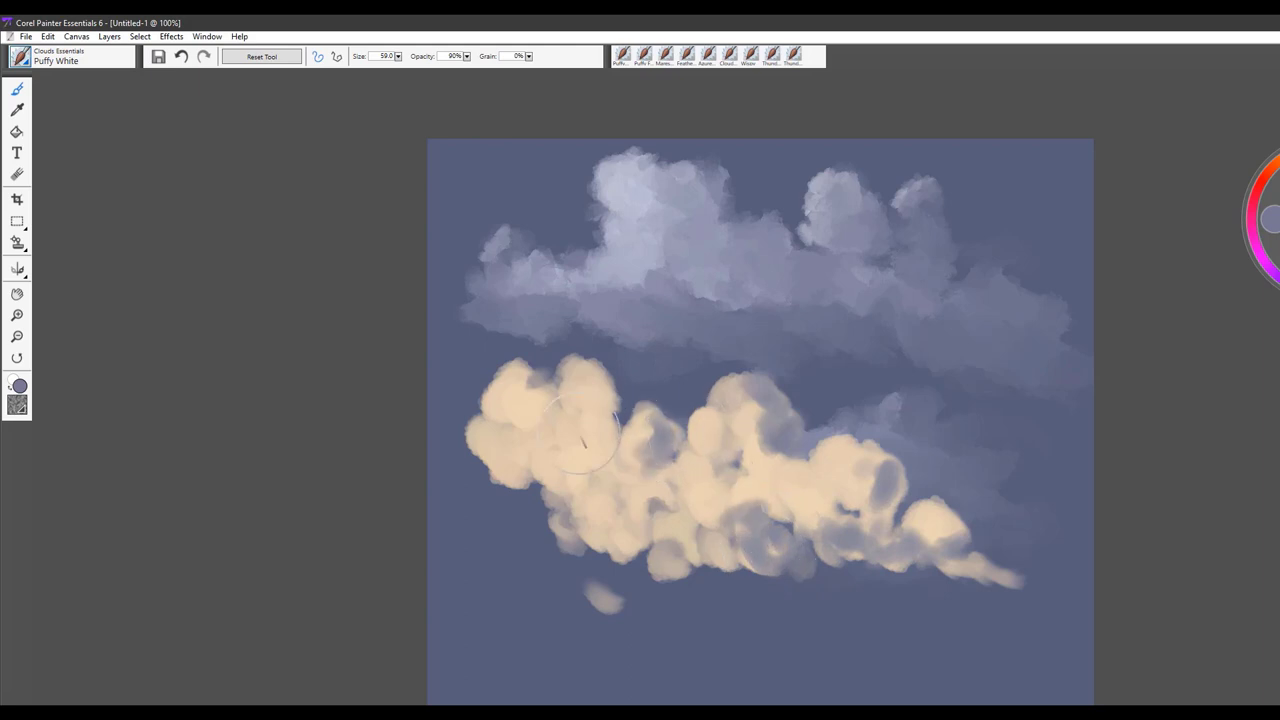
Shade the peach cloud's left billows and cover its underside with mauve-grey shadow.
mouse_move(583, 442)
left_mouse_down()
mouse_move(600, 384)
mouse_move(608, 408)
mouse_move(553, 413)
left_mouse_up()
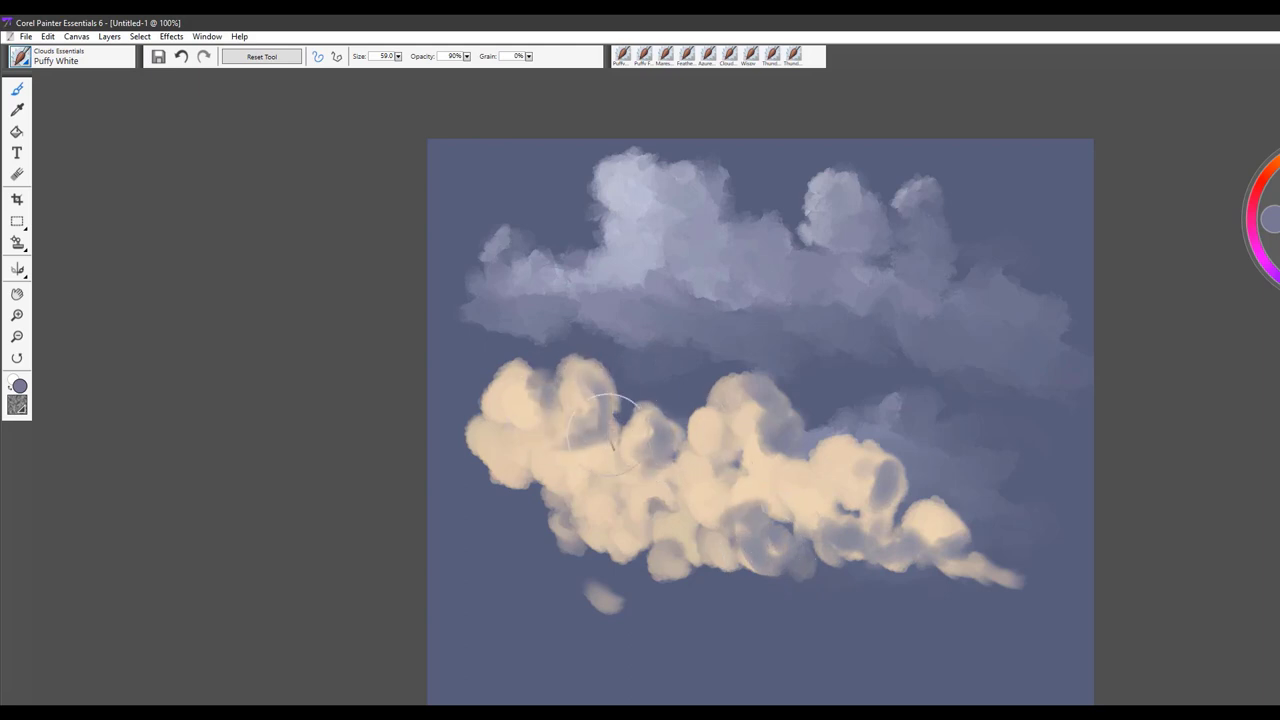
left_click_drag(701, 481, 572, 474)
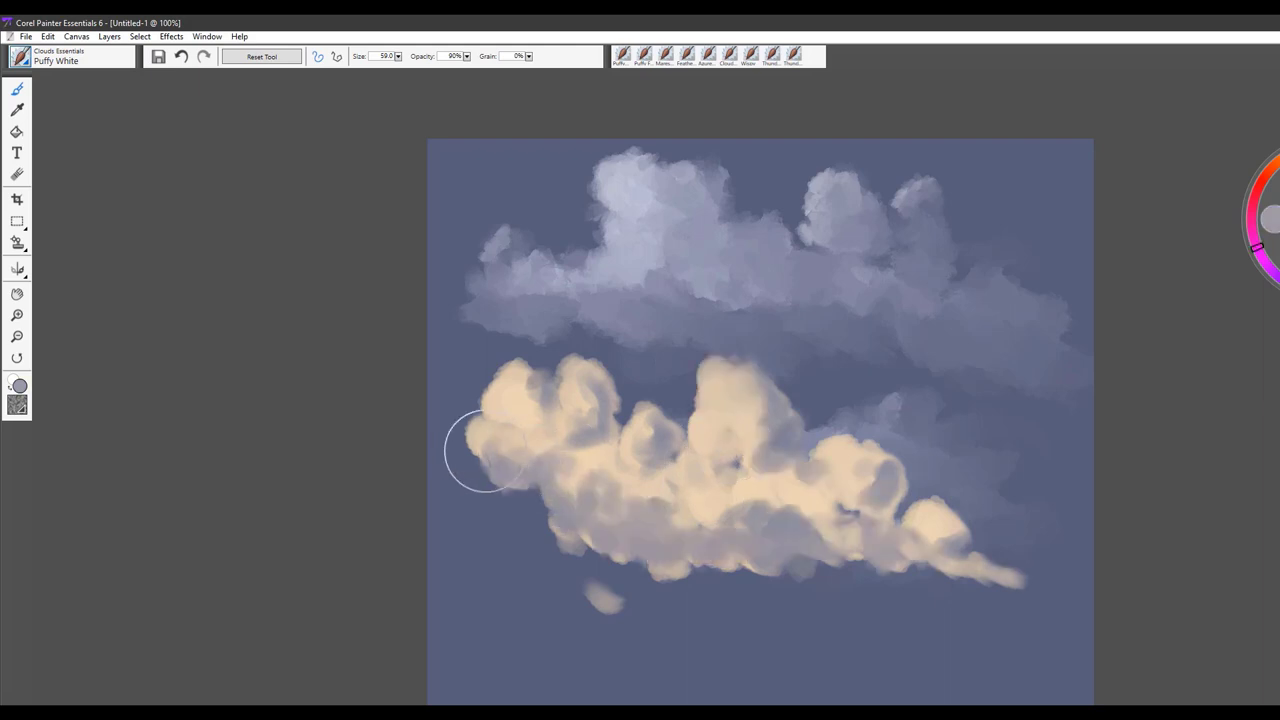
left_click_drag(528, 378, 657, 412)
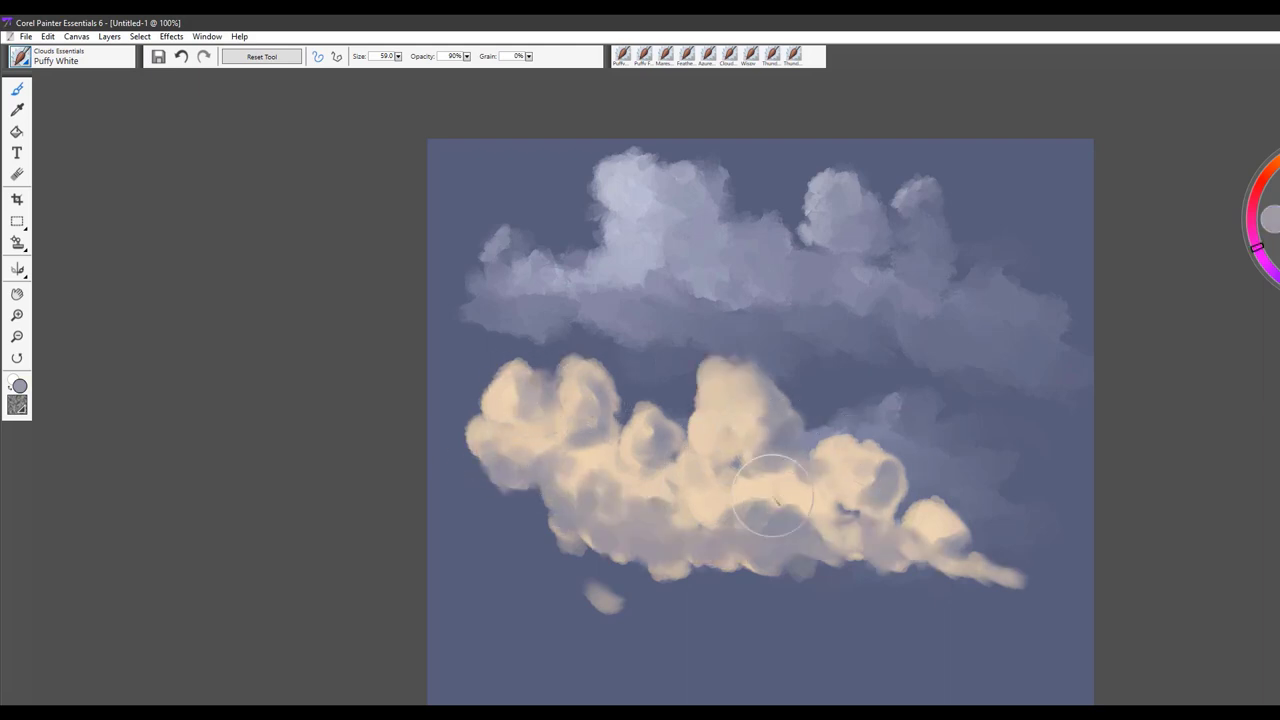
Paint peach highlights over the cloud's right, central and left billows, raising the central peak and adding a small puff on the far left.
left_click_drag(771, 496, 822, 514)
mouse_move(943, 506)
left_mouse_down()
mouse_move(969, 533)
mouse_move(925, 550)
left_mouse_up()
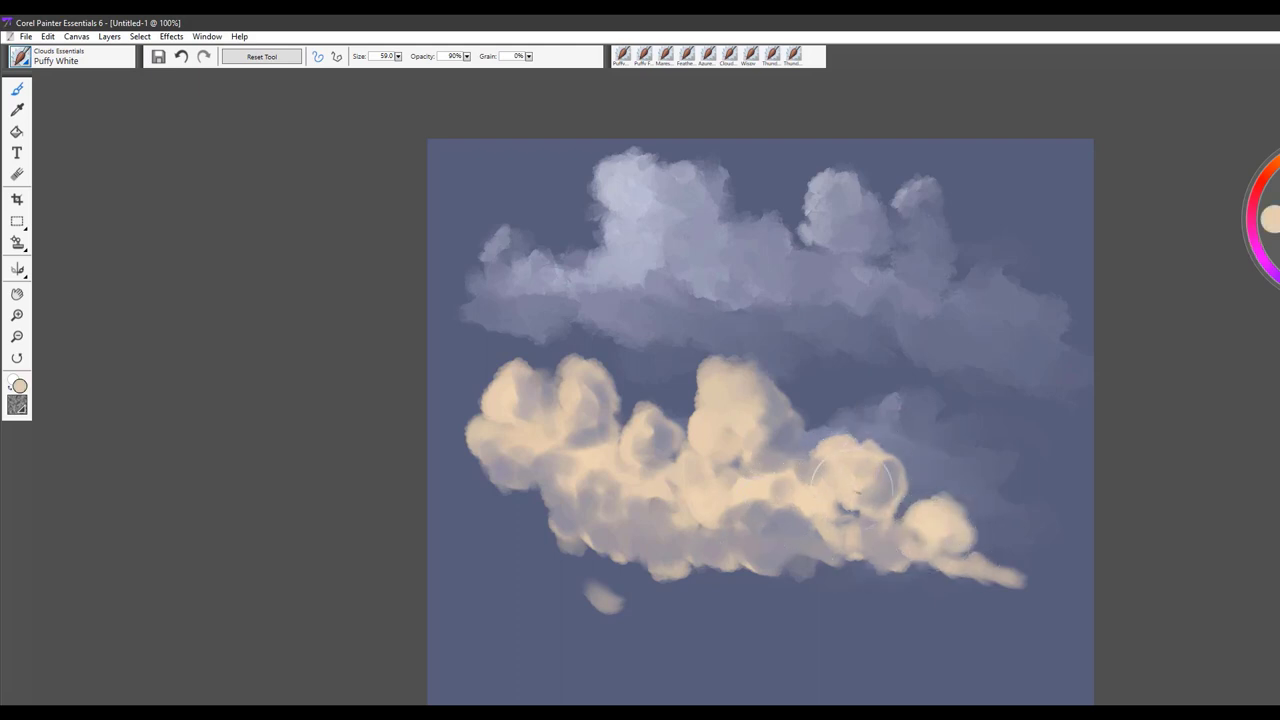
mouse_move(741, 402)
left_mouse_down()
mouse_move(743, 360)
mouse_move(720, 363)
mouse_move(716, 345)
mouse_move(738, 360)
mouse_move(667, 424)
mouse_move(612, 404)
left_mouse_up()
mouse_move(554, 368)
left_mouse_down()
mouse_move(496, 399)
mouse_move(467, 393)
mouse_move(502, 418)
left_mouse_up()
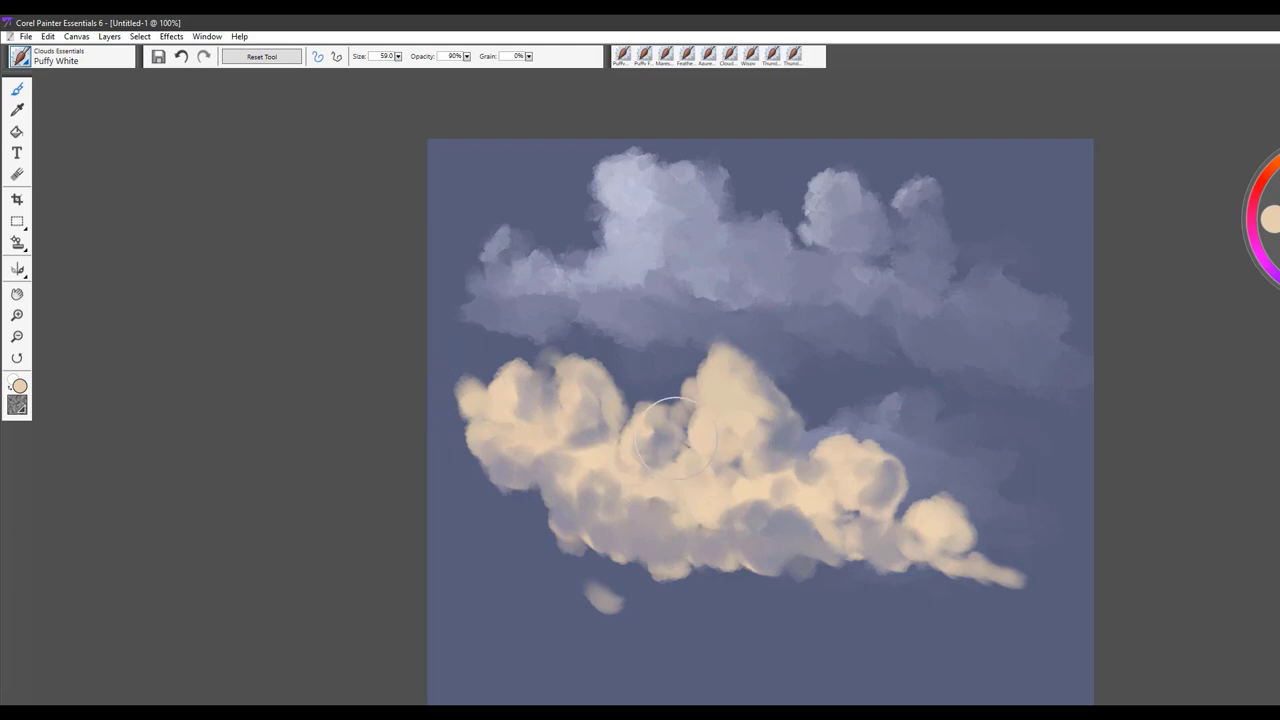
left_click_drag(735, 411, 764, 397)
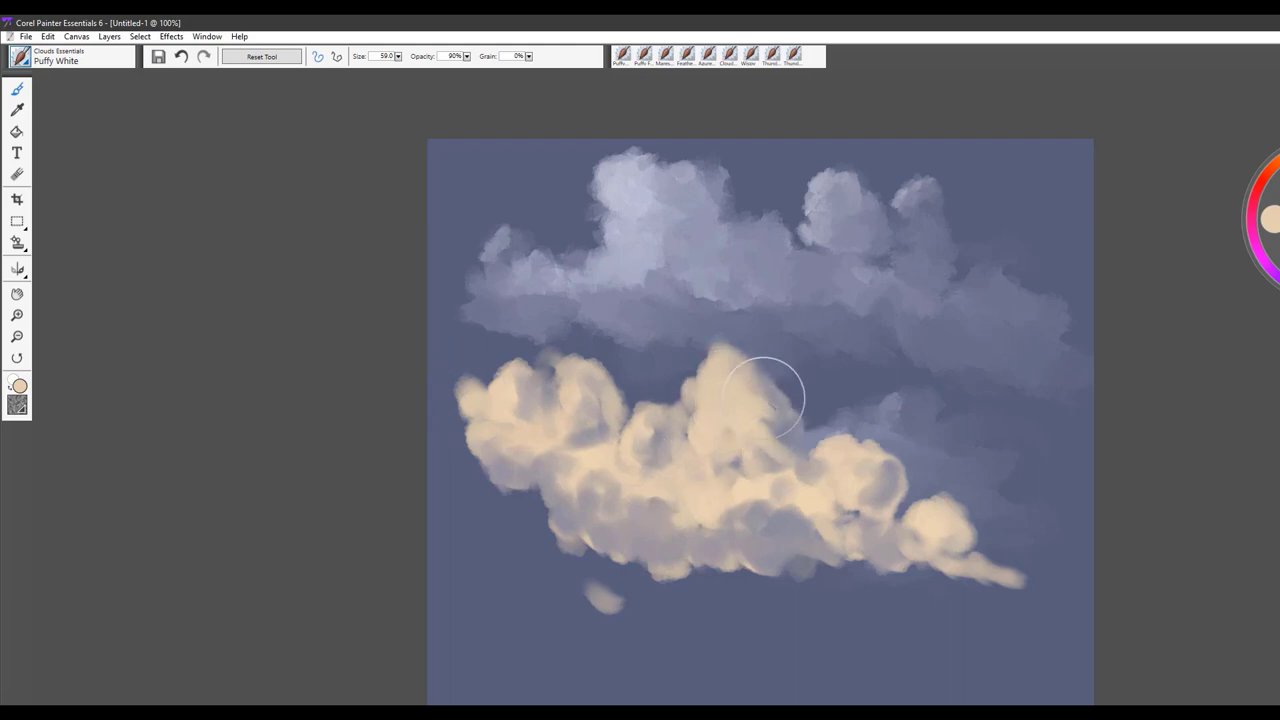
left_click_drag(742, 501, 782, 523)
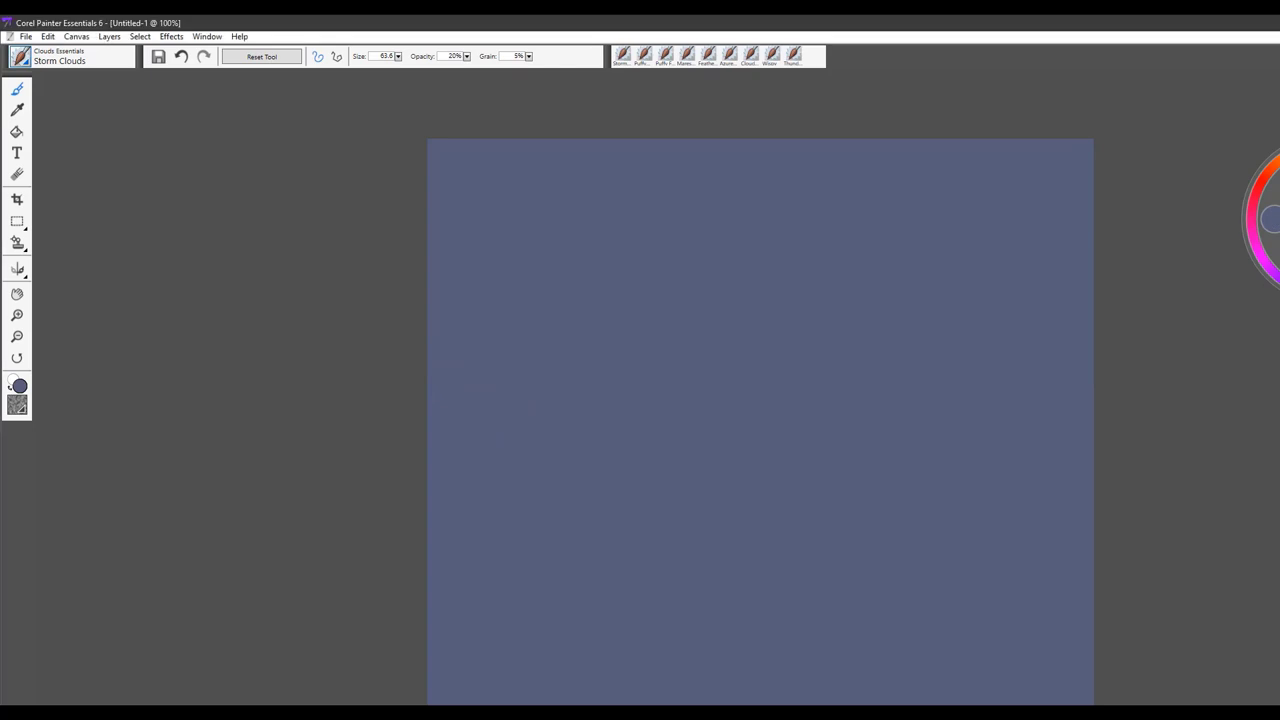
With the Storm Clouds brush at size 63.6 and 20% opacity, paint a soft pale lavender cloud mass across the upper canvas.
mouse_move(640, 335)
left_mouse_down()
mouse_move(691, 264)
mouse_move(712, 289)
mouse_move(687, 291)
mouse_move(706, 347)
mouse_move(652, 262)
mouse_move(646, 345)
mouse_move(678, 369)
mouse_move(710, 431)
mouse_move(725, 378)
mouse_move(811, 419)
mouse_move(786, 358)
mouse_move(859, 404)
mouse_move(865, 362)
mouse_move(822, 356)
mouse_move(827, 286)
mouse_move(778, 183)
mouse_move(825, 208)
mouse_move(790, 277)
mouse_move(796, 343)
mouse_move(782, 296)
mouse_move(791, 352)
mouse_move(645, 377)
mouse_move(852, 456)
mouse_move(728, 373)
mouse_move(851, 475)
mouse_move(759, 413)
mouse_move(730, 456)
mouse_move(603, 380)
mouse_move(544, 207)
mouse_move(631, 283)
mouse_move(631, 272)
mouse_move(598, 267)
mouse_move(686, 364)
mouse_move(654, 343)
mouse_move(798, 384)
mouse_move(691, 332)
mouse_move(860, 430)
mouse_move(878, 407)
mouse_move(980, 433)
mouse_move(823, 286)
mouse_move(823, 252)
mouse_move(912, 227)
mouse_move(875, 321)
mouse_move(831, 237)
mouse_move(775, 234)
mouse_move(755, 253)
mouse_move(734, 289)
mouse_move(751, 364)
mouse_move(721, 271)
mouse_move(742, 294)
left_mouse_up()
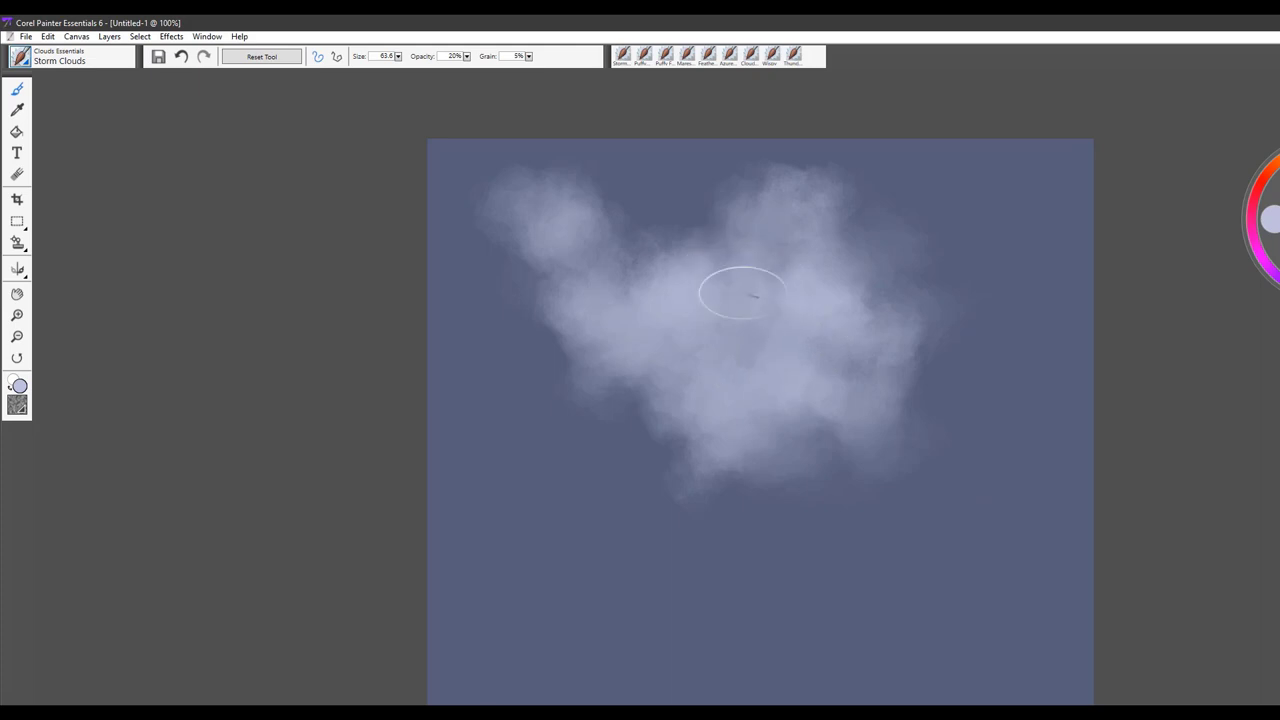
mouse_move(757, 243)
left_mouse_down()
mouse_move(791, 213)
mouse_move(729, 228)
mouse_move(711, 203)
mouse_move(761, 222)
left_mouse_up()
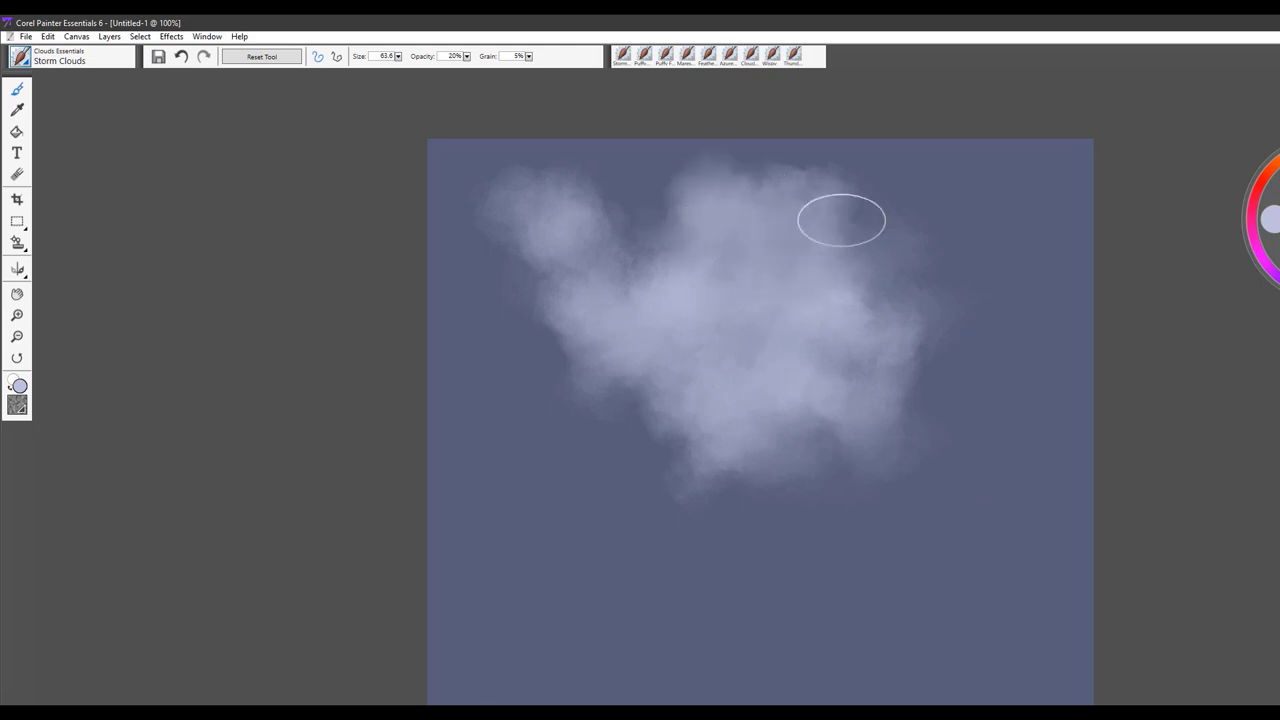
mouse_move(841, 220)
left_mouse_down()
mouse_move(859, 296)
mouse_move(909, 331)
mouse_move(861, 379)
mouse_move(901, 440)
mouse_move(939, 467)
mouse_move(876, 473)
mouse_move(785, 440)
mouse_move(711, 452)
mouse_move(588, 335)
mouse_move(545, 268)
mouse_move(549, 239)
mouse_move(607, 216)
mouse_move(611, 347)
mouse_move(585, 322)
mouse_move(543, 203)
mouse_move(583, 258)
mouse_move(602, 231)
mouse_move(649, 250)
mouse_move(617, 234)
mouse_move(722, 403)
mouse_move(856, 384)
mouse_move(978, 423)
mouse_move(961, 379)
mouse_move(1237, 298)
left_mouse_up()
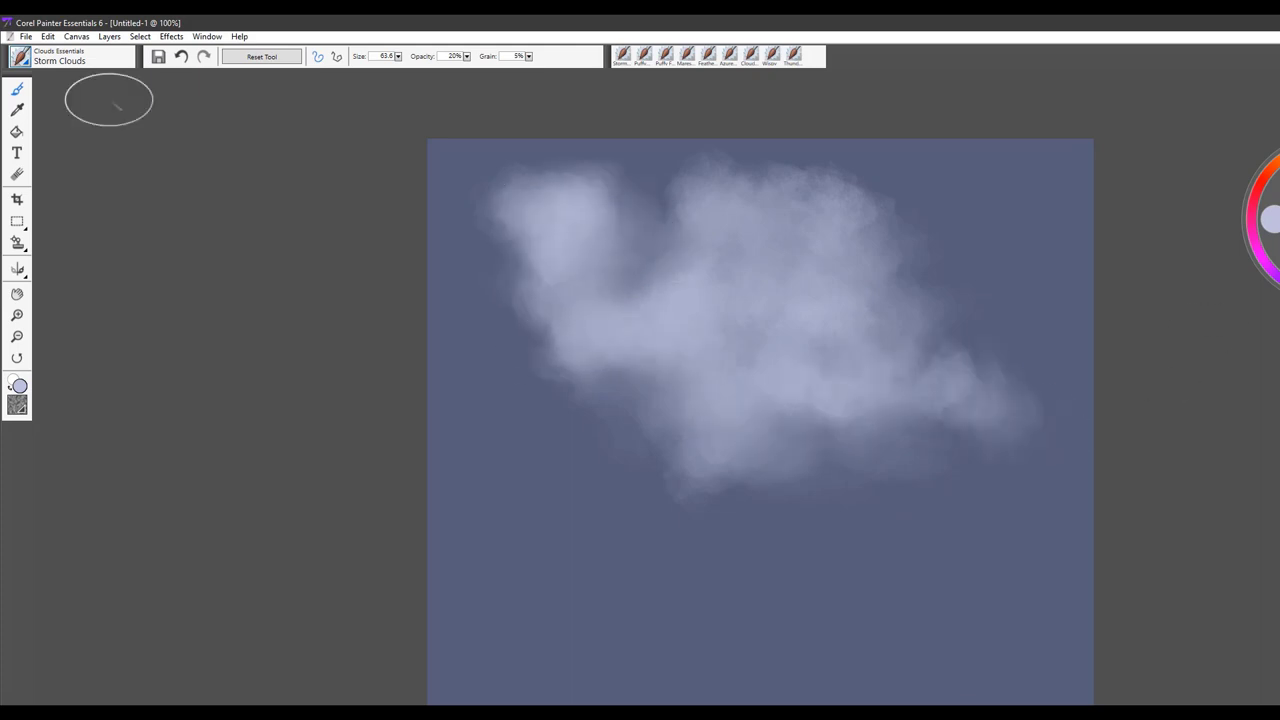
Add warm cream highlights to the storm cloud's left and central billows and build a new cream billow at its upper right.
mouse_move(598, 244)
left_mouse_down()
mouse_move(625, 313)
mouse_move(536, 202)
mouse_move(564, 212)
mouse_move(521, 259)
mouse_move(575, 317)
mouse_move(535, 300)
left_mouse_up()
mouse_move(505, 215)
left_mouse_down()
mouse_move(565, 262)
mouse_move(535, 258)
mouse_move(546, 330)
mouse_move(605, 238)
mouse_move(581, 340)
mouse_move(638, 395)
mouse_move(746, 336)
mouse_move(798, 258)
mouse_move(739, 181)
mouse_move(699, 200)
mouse_move(721, 268)
mouse_move(701, 255)
mouse_move(640, 280)
mouse_move(650, 295)
mouse_move(631, 370)
mouse_move(781, 408)
mouse_move(863, 368)
mouse_move(930, 398)
mouse_move(903, 297)
mouse_move(875, 258)
mouse_move(936, 226)
mouse_move(932, 264)
mouse_move(952, 286)
mouse_move(920, 213)
mouse_move(902, 213)
mouse_move(922, 209)
mouse_move(972, 275)
mouse_move(915, 191)
mouse_move(933, 249)
mouse_move(929, 310)
mouse_move(963, 367)
mouse_move(943, 390)
mouse_move(857, 368)
mouse_move(897, 410)
mouse_move(965, 348)
mouse_move(879, 203)
mouse_move(905, 220)
mouse_move(933, 203)
mouse_move(879, 192)
mouse_move(921, 190)
mouse_move(916, 258)
mouse_move(975, 263)
mouse_move(942, 285)
mouse_move(962, 334)
mouse_move(792, 291)
mouse_move(695, 206)
mouse_move(710, 380)
mouse_move(735, 440)
mouse_move(740, 423)
mouse_move(854, 478)
mouse_move(854, 412)
mouse_move(921, 429)
mouse_move(945, 345)
mouse_move(1006, 295)
mouse_move(955, 222)
mouse_move(947, 178)
mouse_move(1053, 344)
mouse_move(910, 397)
mouse_move(800, 322)
left_mouse_up()
left_click_drag(765, 213, 763, 285)
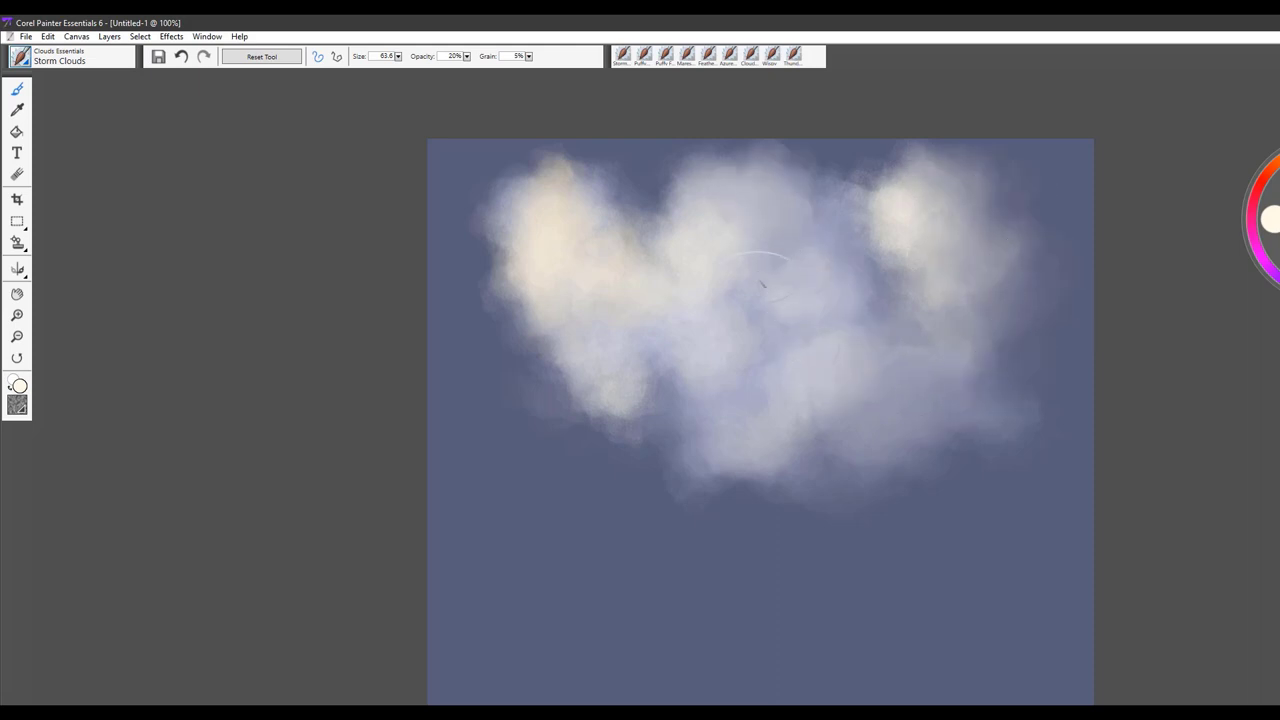
Soften the storm cloud's right side and underside, spreading faint grey-lavender haze below it and toward the lower left.
mouse_move(645, 287)
left_mouse_down()
mouse_move(577, 180)
mouse_move(540, 254)
mouse_move(610, 269)
mouse_move(677, 343)
mouse_move(642, 407)
mouse_move(657, 376)
mouse_move(669, 450)
mouse_move(777, 435)
mouse_move(661, 521)
mouse_move(681, 426)
mouse_move(551, 528)
mouse_move(631, 382)
mouse_move(524, 461)
mouse_move(556, 377)
mouse_move(781, 467)
mouse_move(775, 500)
mouse_move(855, 461)
mouse_move(968, 372)
mouse_move(985, 419)
mouse_move(952, 493)
mouse_move(981, 410)
mouse_move(920, 293)
left_mouse_up()
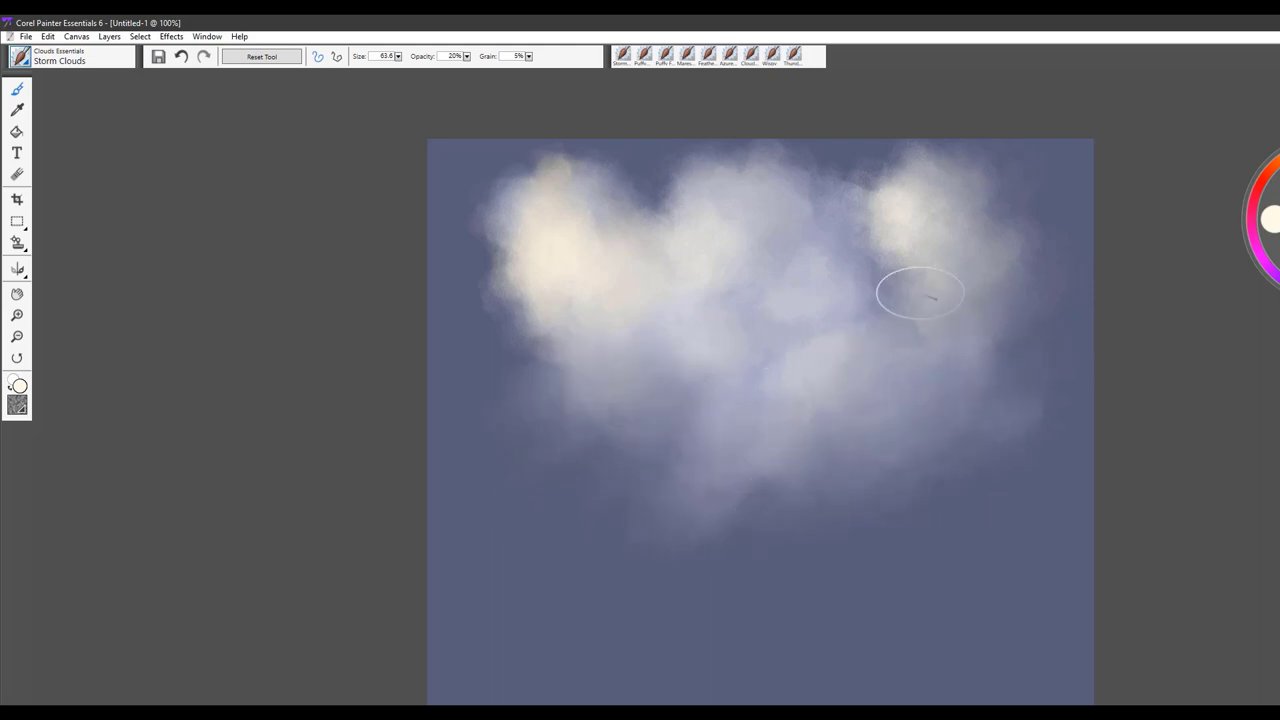
mouse_move(974, 251)
left_mouse_down()
mouse_move(905, 411)
mouse_move(964, 445)
mouse_move(1020, 279)
mouse_move(983, 273)
mouse_move(970, 200)
mouse_move(930, 232)
mouse_move(944, 279)
mouse_move(1000, 268)
left_mouse_up()
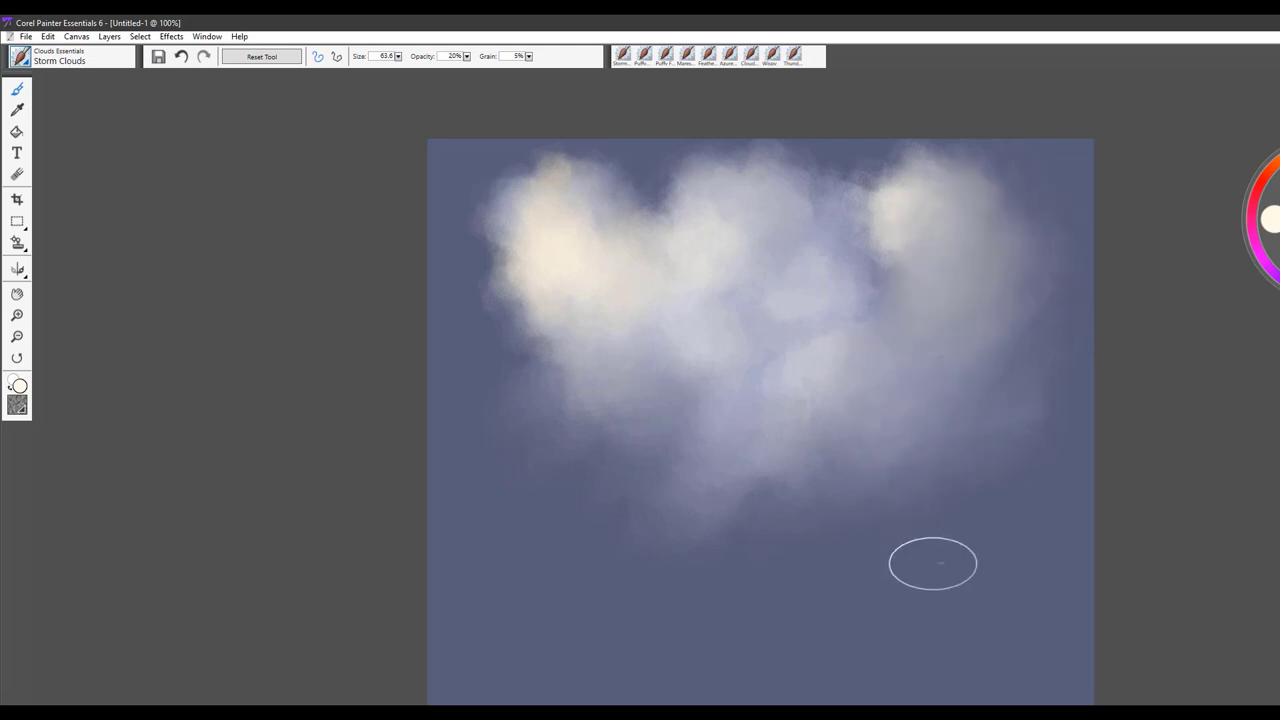
left_click_drag(560, 354, 560, 312)
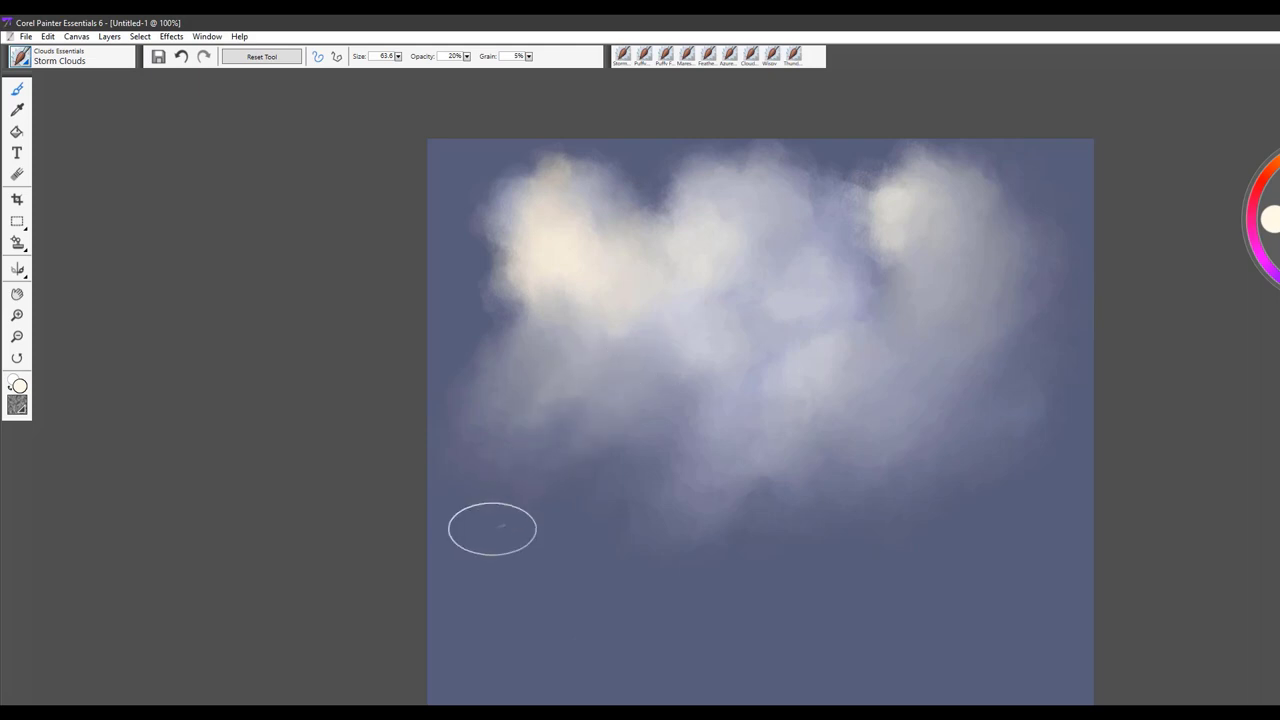
left_click_drag(498, 366, 614, 363)
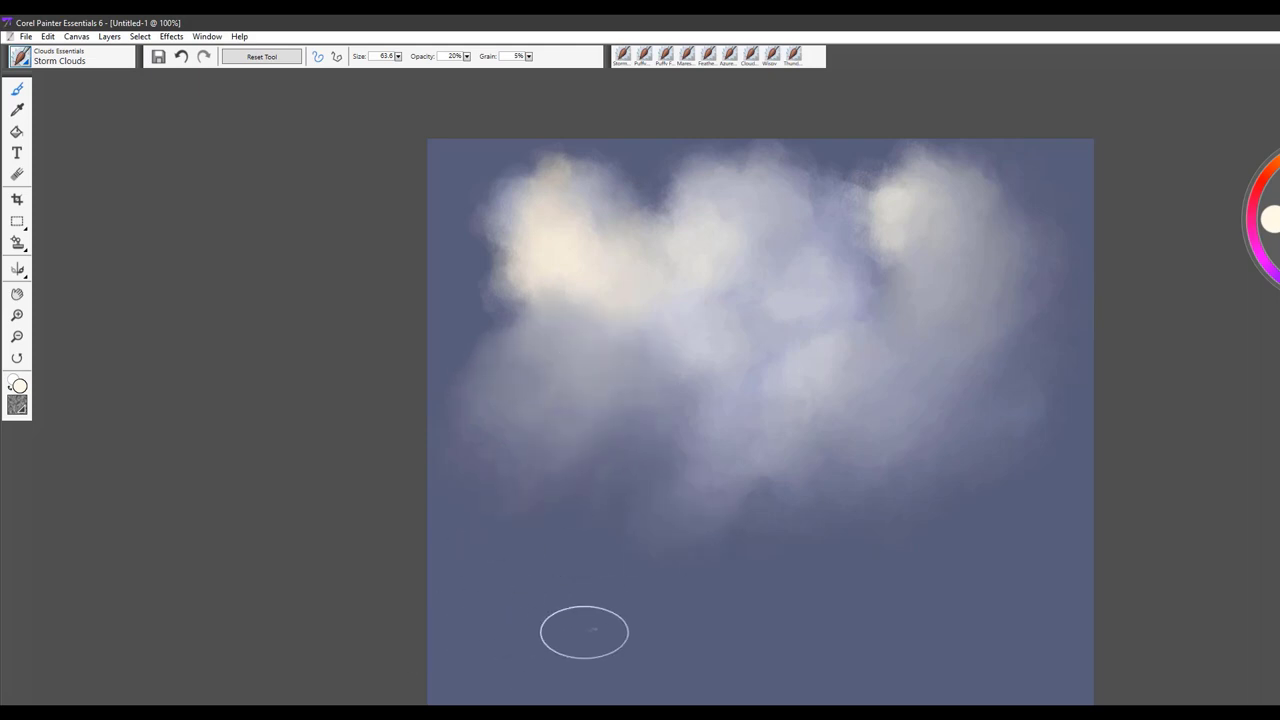
mouse_move(676, 544)
left_mouse_down()
mouse_move(769, 516)
mouse_move(697, 656)
mouse_move(918, 433)
mouse_move(937, 509)
left_mouse_up()
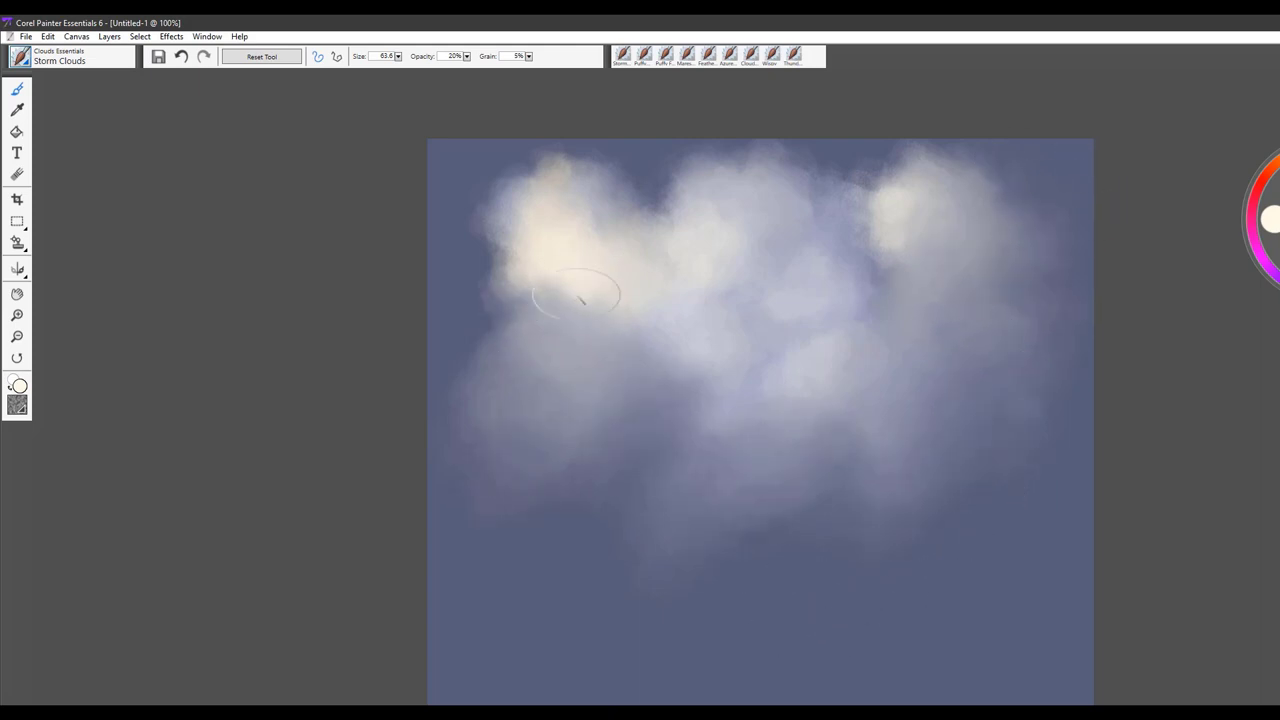
Brighten the left and central billows with cream and paint faint hazy wisps at the canvas's lower right.
mouse_move(580, 298)
left_mouse_down()
mouse_move(595, 333)
mouse_move(596, 295)
mouse_move(686, 300)
mouse_move(591, 217)
mouse_move(722, 248)
mouse_move(688, 186)
mouse_move(768, 195)
mouse_move(803, 290)
mouse_move(768, 210)
mouse_move(791, 277)
left_mouse_up()
left_click_drag(845, 500, 866, 580)
left_click_drag(990, 545, 965, 595)
mouse_move(880, 590)
left_mouse_down()
mouse_move(827, 669)
mouse_move(916, 605)
mouse_move(911, 626)
mouse_move(910, 573)
mouse_move(857, 580)
mouse_move(854, 511)
mouse_move(888, 516)
mouse_move(967, 599)
mouse_move(851, 651)
left_mouse_up()
left_click_drag(867, 501, 997, 567)
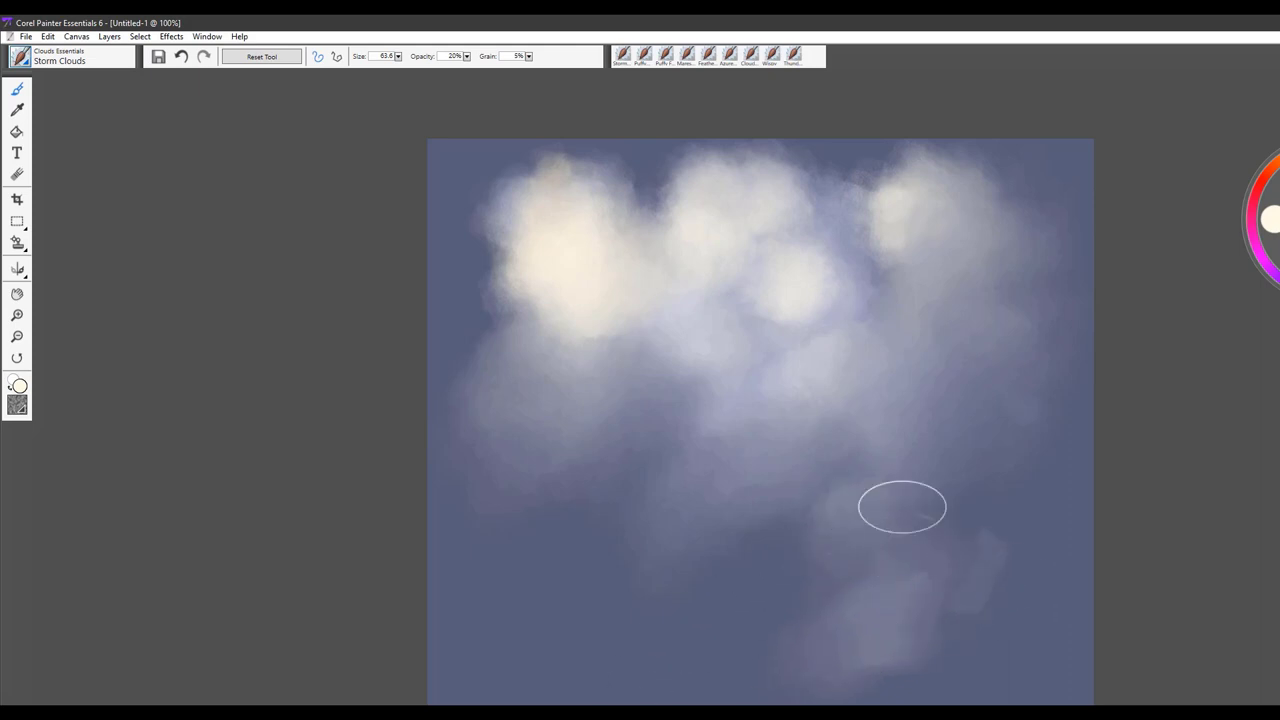
Paint a small cream cloud at lower center with the brush at size 19.2, and build it and a left neighbor up at size 40.
key("bracketleft")
key("bracketleft")
key("bracketleft")
key("bracketleft")
key("bracketleft")
mouse_move(748, 525)
left_mouse_down()
mouse_move(701, 539)
mouse_move(599, 609)
mouse_move(709, 583)
mouse_move(696, 560)
mouse_move(642, 609)
mouse_move(765, 526)
mouse_move(636, 616)
mouse_move(653, 623)
mouse_move(685, 570)
mouse_move(765, 541)
mouse_move(703, 570)
mouse_move(669, 608)
mouse_move(613, 624)
mouse_move(765, 547)
mouse_move(732, 541)
left_mouse_up()
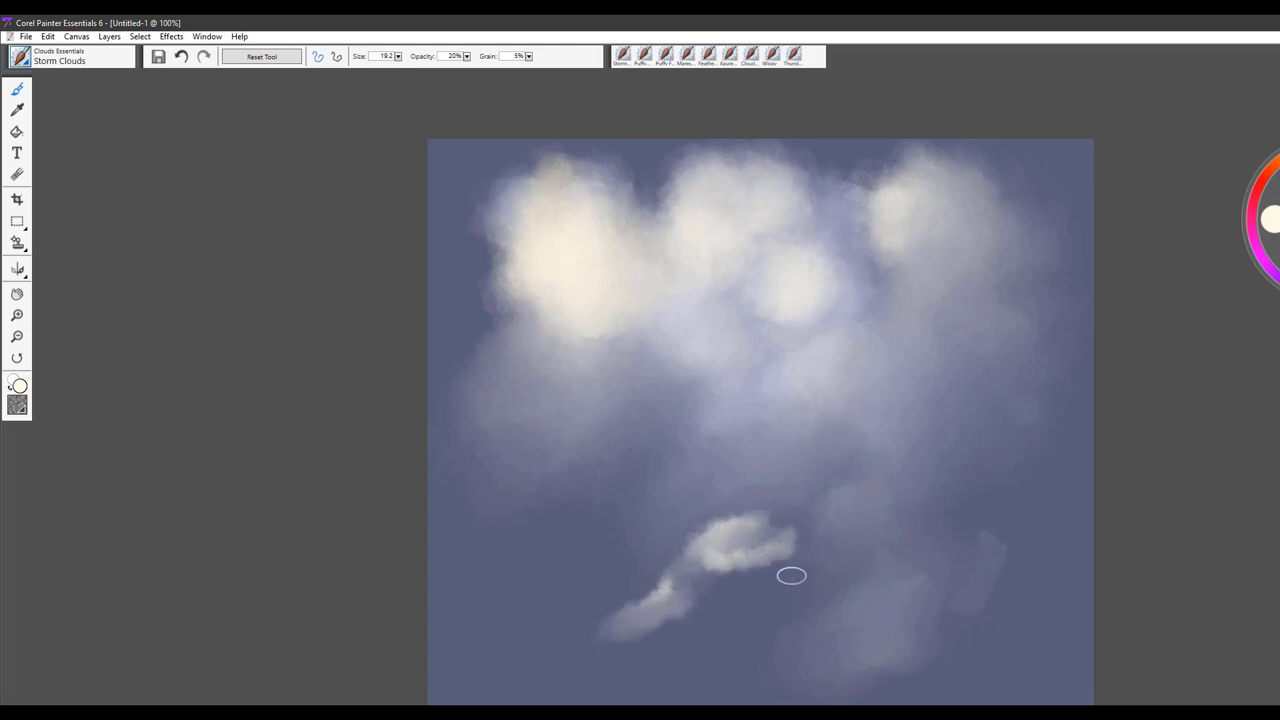
mouse_move(791, 575)
left_mouse_down()
mouse_move(767, 592)
mouse_move(740, 560)
mouse_move(794, 583)
mouse_move(730, 548)
mouse_move(791, 557)
mouse_move(685, 609)
mouse_move(720, 577)
mouse_move(589, 651)
mouse_move(520, 600)
mouse_move(596, 604)
mouse_move(550, 612)
mouse_move(545, 590)
mouse_move(577, 594)
mouse_move(657, 640)
mouse_move(741, 608)
left_mouse_up()
key("]")
mouse_move(756, 562)
left_mouse_down()
mouse_move(830, 599)
mouse_move(739, 625)
mouse_move(679, 628)
mouse_move(658, 614)
mouse_move(704, 646)
left_mouse_up()
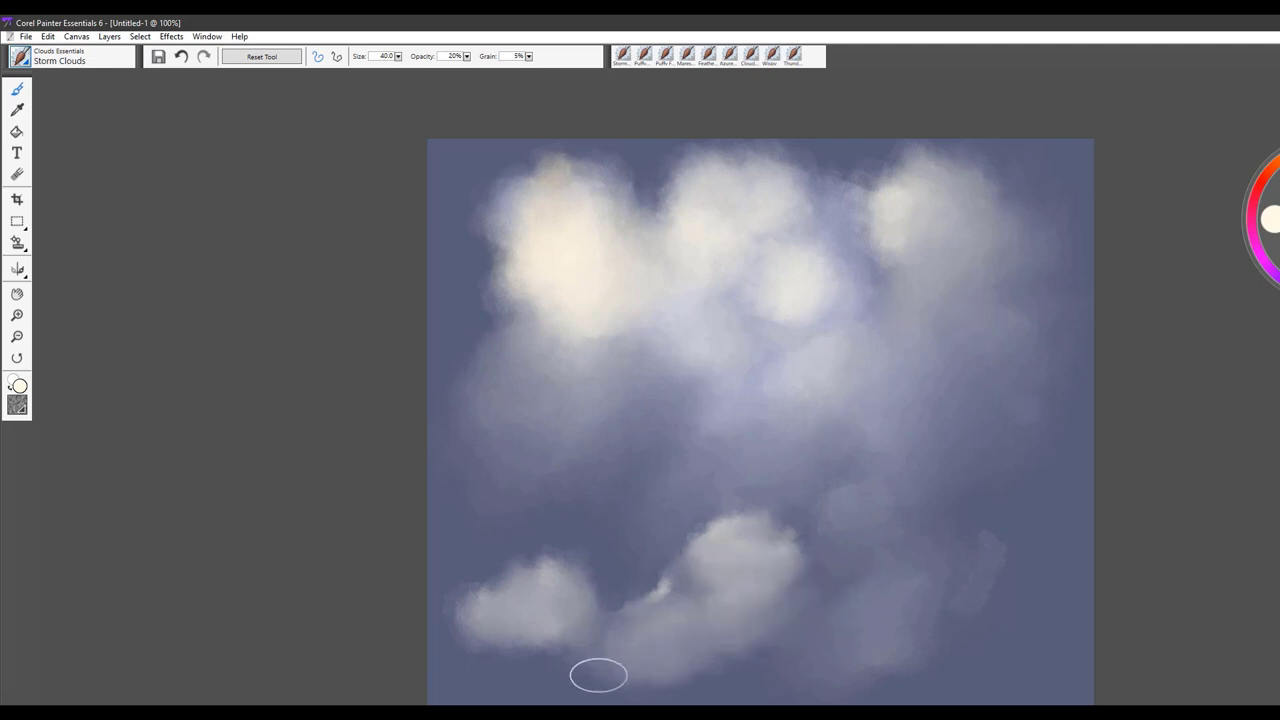
Soften the bases and right edges of the two lower clouds into the blue background.
left_click_drag(548, 575, 617, 622)
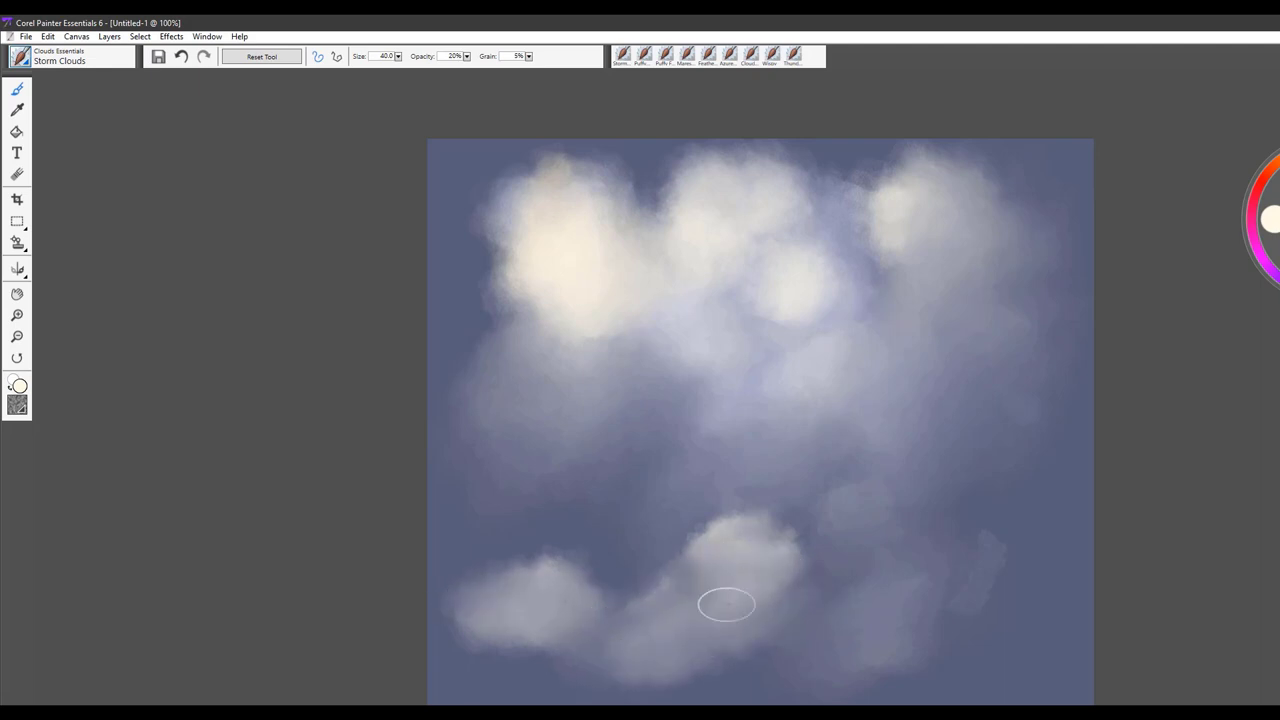
left_click_drag(773, 560, 799, 578)
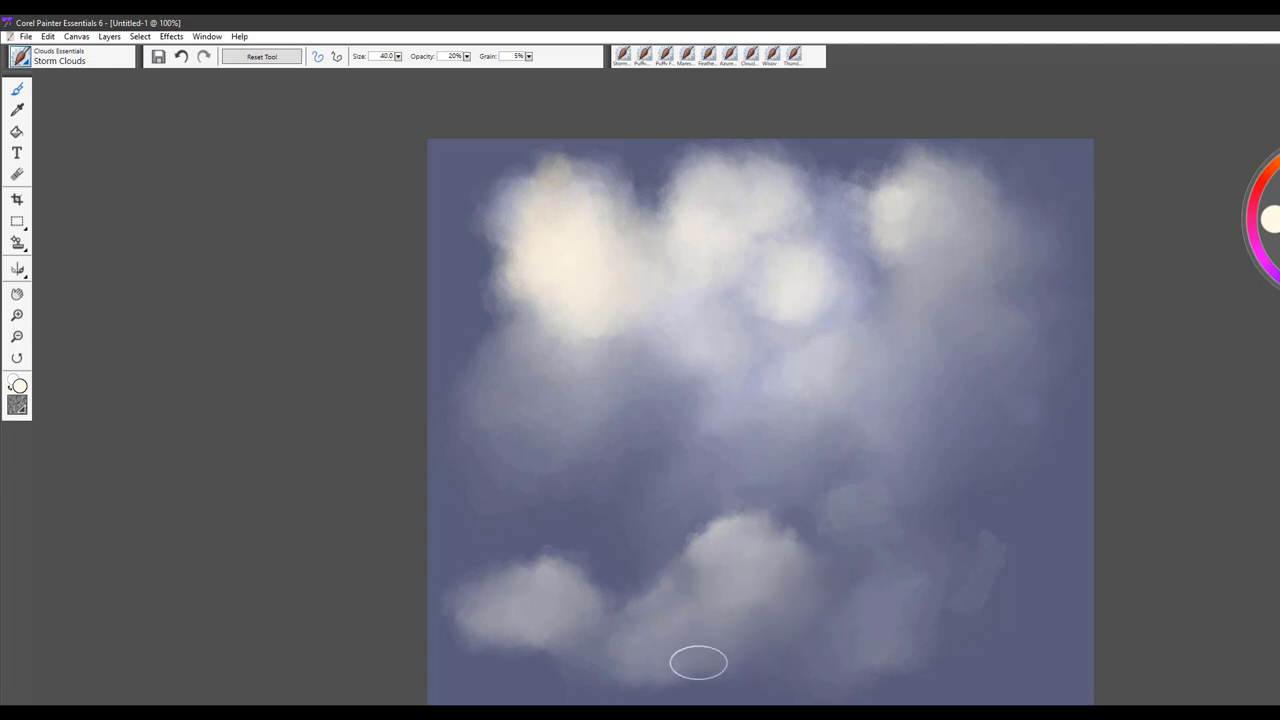
left_click_drag(717, 532, 779, 577)
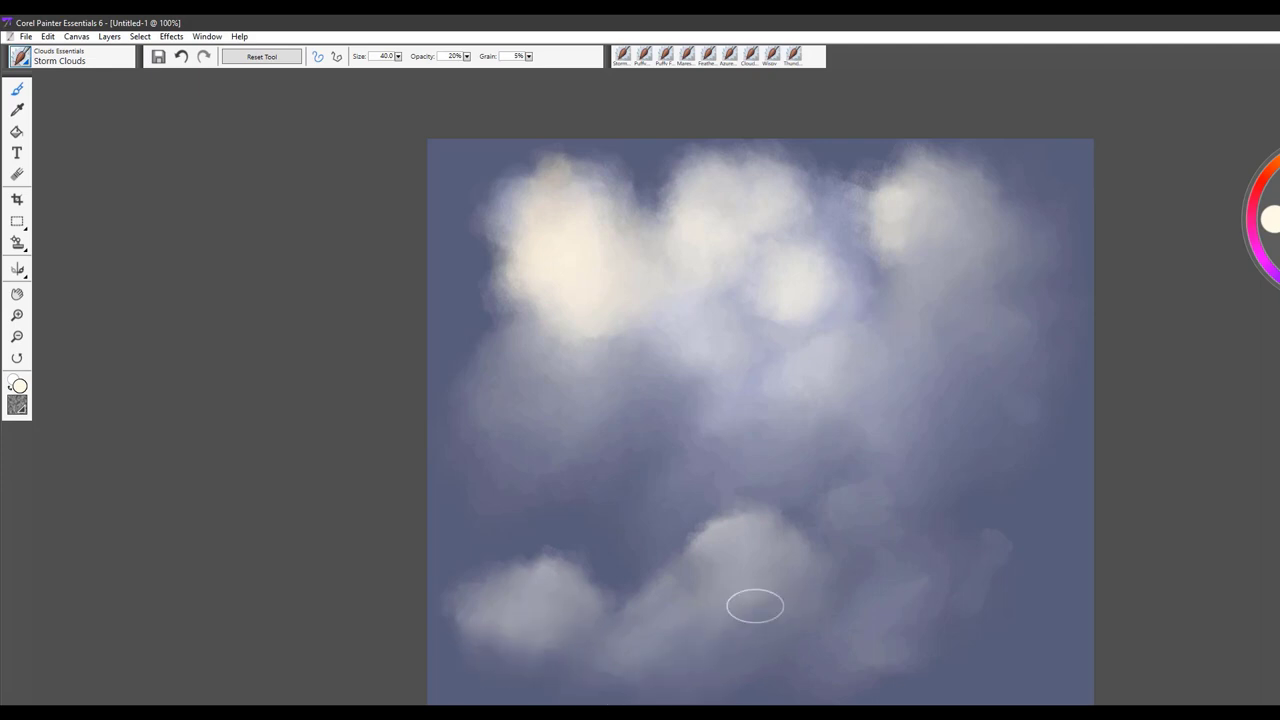
Top the lower central cloud with bright cream puffs and blend its underside, right side and left neighbor into the haze.
mouse_move(729, 553)
left_mouse_down()
mouse_move(722, 525)
mouse_move(740, 508)
mouse_move(752, 540)
mouse_move(660, 529)
left_mouse_up()
mouse_move(830, 530)
left_mouse_down()
mouse_move(840, 500)
mouse_move(839, 590)
mouse_move(846, 529)
mouse_move(809, 537)
mouse_move(846, 580)
left_mouse_up()
mouse_move(731, 572)
left_mouse_down()
mouse_move(669, 577)
mouse_move(526, 626)
left_mouse_up()
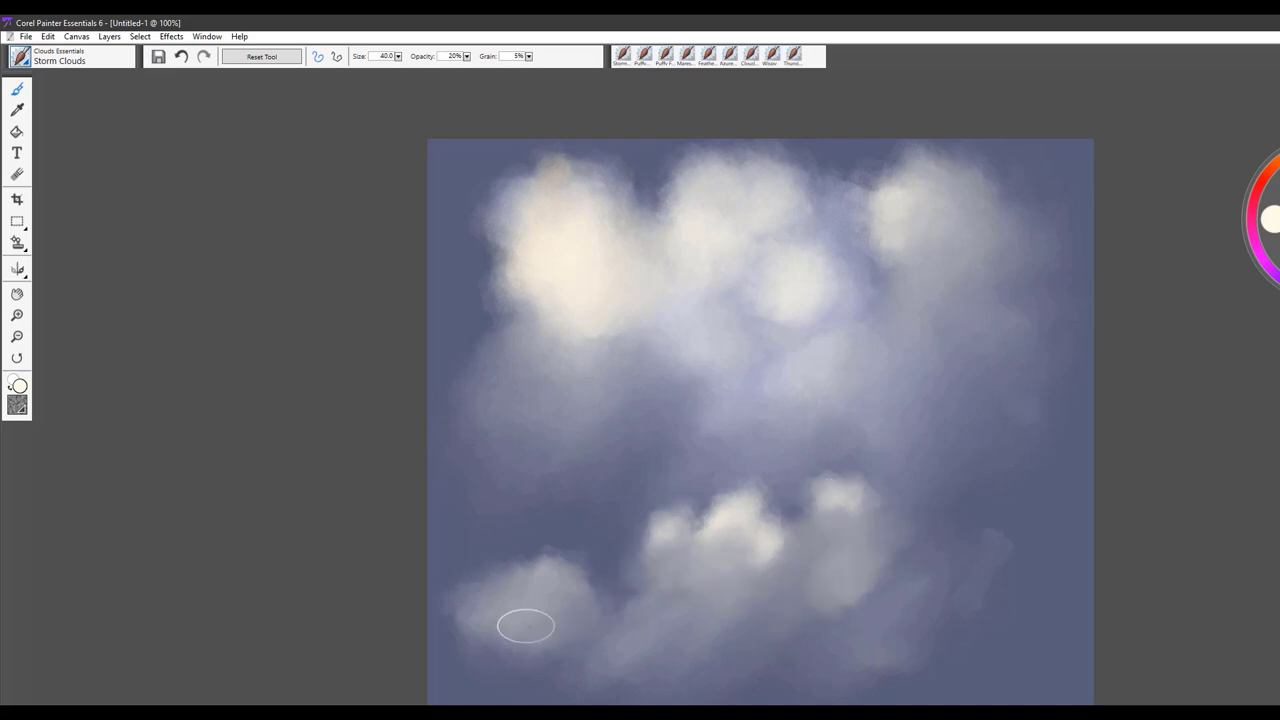
mouse_move(773, 558)
left_mouse_down()
mouse_move(609, 600)
mouse_move(494, 560)
left_mouse_up()
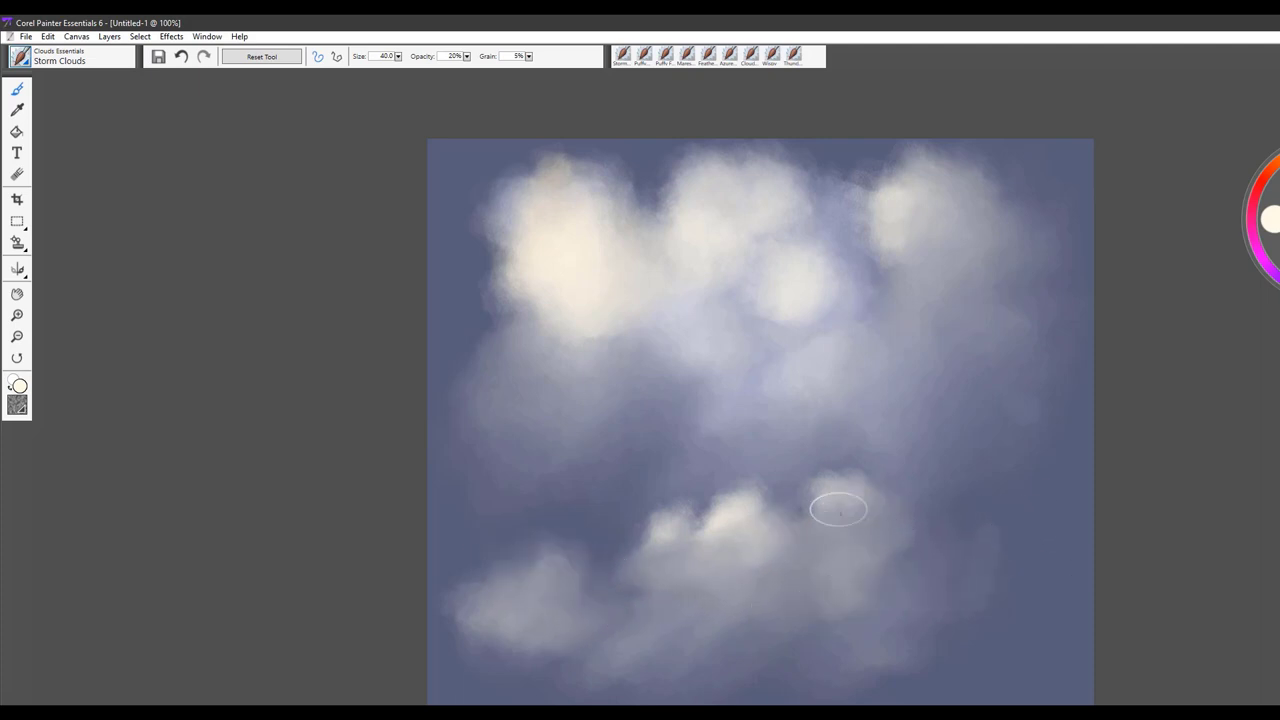
left_click_drag(905, 375, 910, 470)
left_click_drag(980, 545, 945, 585)
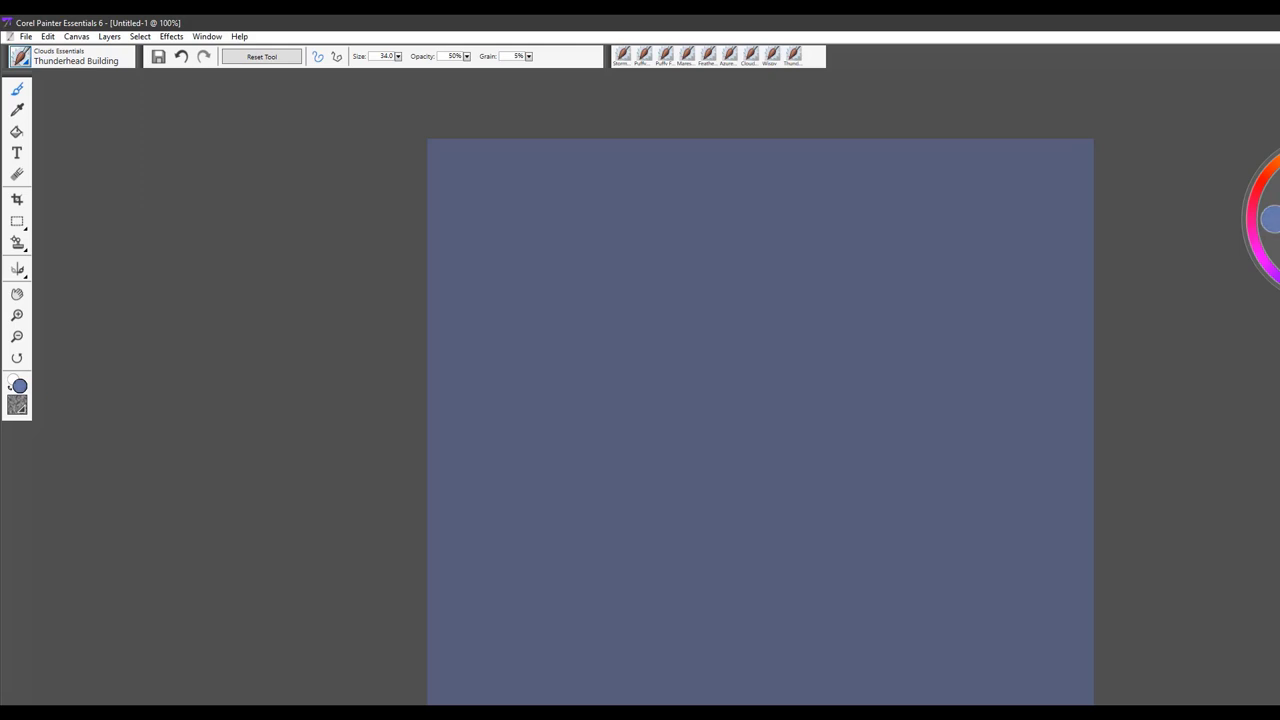
Reset the Thunderhead Building brush and paint a mid-blue cloud bank at size 99.4, sloping down to the canvas's lower right.
mouse_move(723, 303)
left_mouse_down()
mouse_move(736, 272)
mouse_move(723, 263)
mouse_move(715, 289)
left_mouse_up()
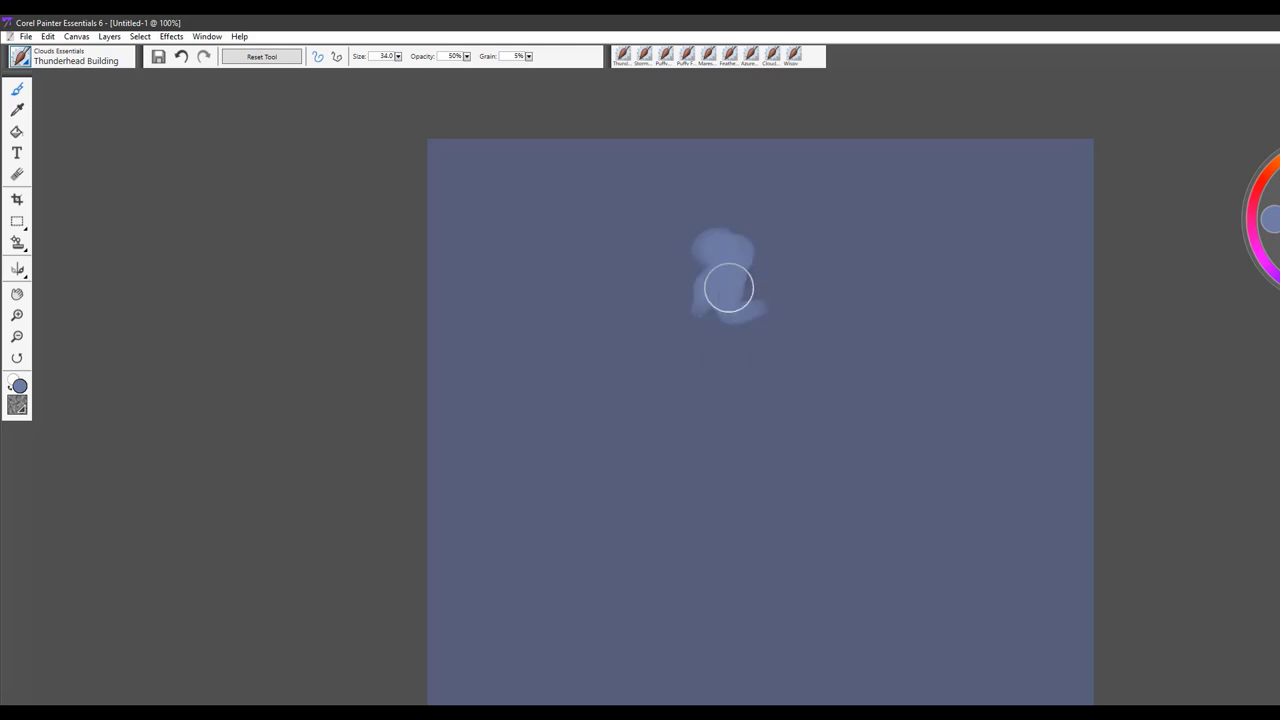
left_click(250, 58)
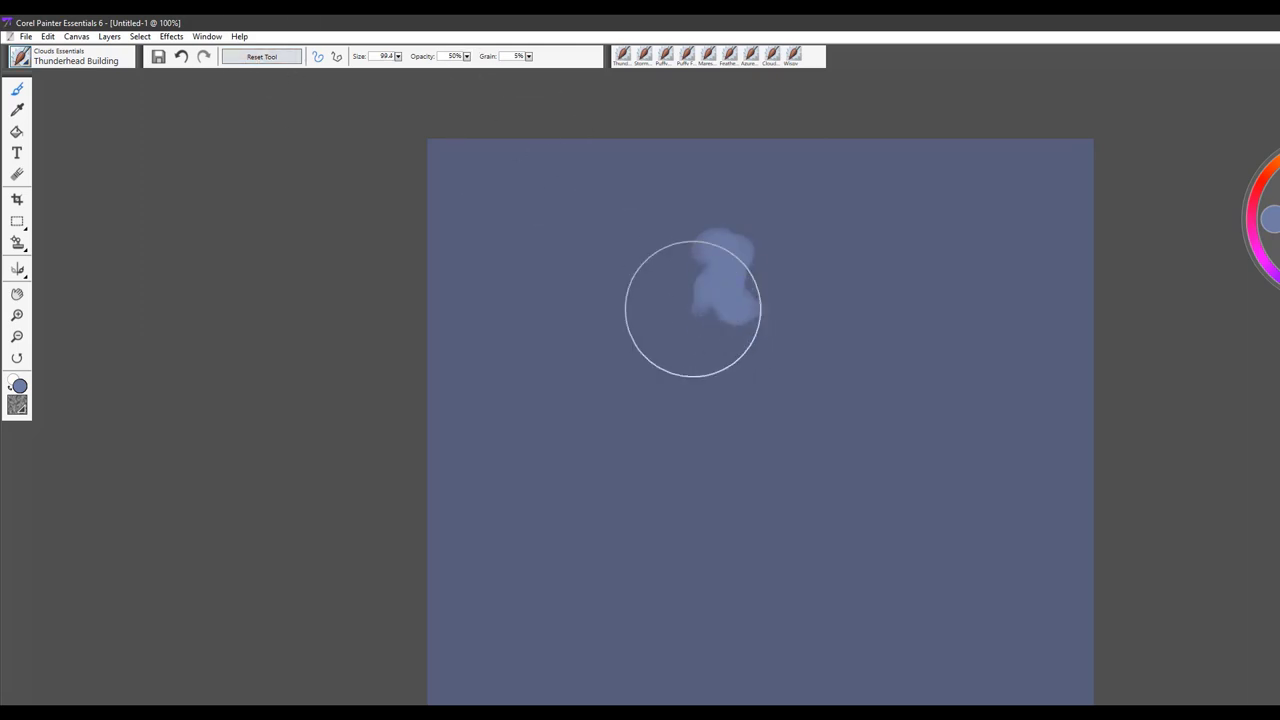
mouse_move(691, 309)
left_mouse_down()
mouse_move(706, 323)
mouse_move(691, 247)
mouse_move(729, 337)
mouse_move(691, 386)
mouse_move(686, 366)
mouse_move(719, 450)
mouse_move(740, 409)
mouse_move(791, 466)
mouse_move(800, 437)
mouse_move(789, 453)
mouse_move(831, 440)
mouse_move(863, 374)
mouse_move(879, 407)
left_mouse_up()
mouse_move(861, 359)
left_mouse_down()
mouse_move(882, 400)
mouse_move(865, 461)
mouse_move(955, 527)
mouse_move(892, 468)
mouse_move(943, 494)
left_mouse_up()
mouse_move(721, 360)
left_mouse_down()
mouse_move(673, 429)
mouse_move(591, 381)
mouse_move(587, 401)
mouse_move(582, 379)
mouse_move(604, 397)
mouse_move(571, 347)
mouse_move(689, 355)
mouse_move(709, 211)
mouse_move(685, 194)
mouse_move(721, 257)
mouse_move(737, 334)
mouse_move(714, 325)
mouse_move(751, 391)
mouse_move(796, 391)
mouse_move(775, 373)
mouse_move(851, 415)
mouse_move(940, 507)
mouse_move(999, 426)
mouse_move(974, 413)
mouse_move(962, 427)
mouse_move(1000, 462)
mouse_move(987, 365)
mouse_move(959, 420)
mouse_move(977, 436)
mouse_move(965, 444)
mouse_move(990, 444)
mouse_move(868, 392)
mouse_move(871, 434)
mouse_move(958, 483)
mouse_move(1001, 527)
mouse_move(1071, 545)
left_mouse_up()
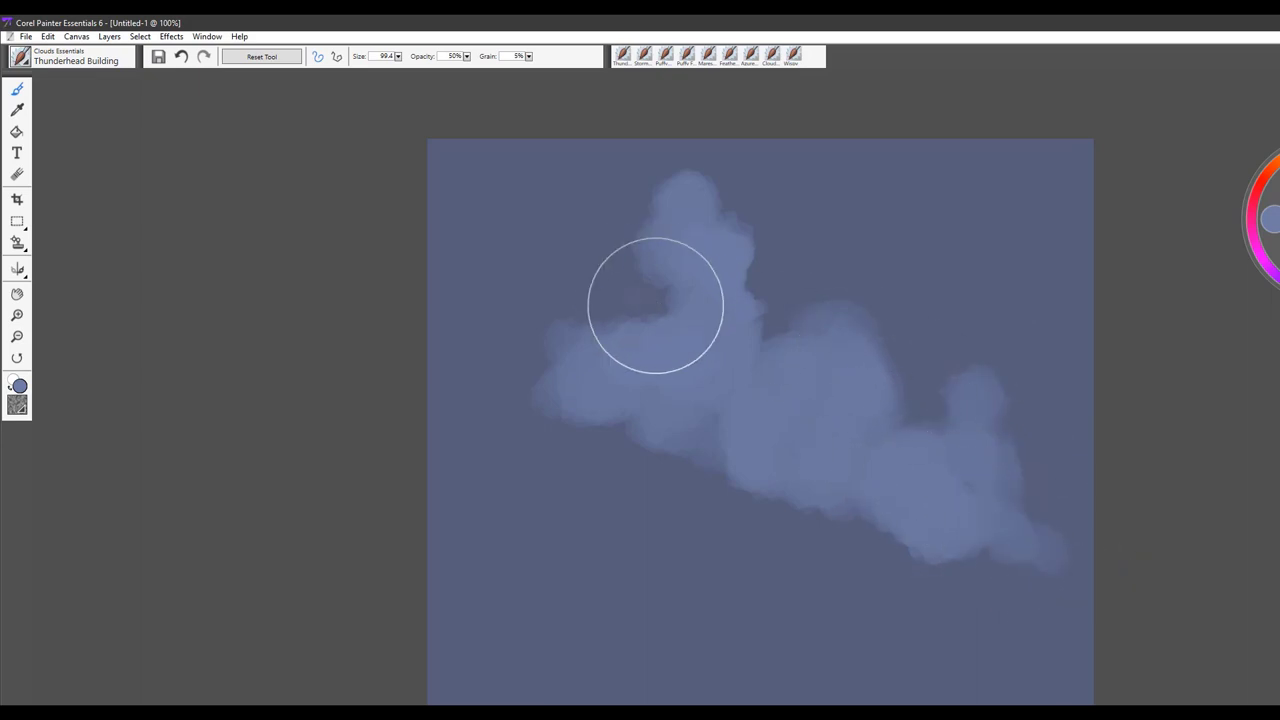
Reduce the brush to size 40.9 and add rounded towers to the cloud bank's center and right plus a billow on its left.
mouse_move(724, 324)
left_mouse_down()
mouse_move(799, 336)
mouse_move(769, 302)
mouse_move(786, 366)
mouse_move(659, 402)
mouse_move(538, 335)
mouse_move(554, 291)
mouse_move(533, 329)
mouse_move(581, 305)
mouse_move(568, 295)
mouse_move(582, 305)
mouse_move(544, 349)
mouse_move(524, 365)
mouse_move(497, 344)
mouse_move(517, 300)
mouse_move(509, 369)
mouse_move(456, 382)
mouse_move(493, 370)
mouse_move(532, 391)
mouse_move(568, 333)
mouse_move(595, 364)
mouse_move(756, 273)
mouse_move(711, 352)
mouse_move(785, 429)
mouse_move(830, 350)
left_mouse_up()
key("bracketleft")
key("bracketleft")
key("bracketleft")
left_click(830, 289)
mouse_move(830, 289)
left_mouse_down()
mouse_move(823, 252)
mouse_move(817, 285)
mouse_move(856, 301)
mouse_move(850, 312)
mouse_move(829, 304)
mouse_move(865, 320)
mouse_move(895, 358)
mouse_move(906, 347)
mouse_move(889, 370)
mouse_move(779, 289)
mouse_move(724, 279)
mouse_move(738, 215)
mouse_move(670, 192)
mouse_move(699, 172)
mouse_move(656, 195)
mouse_move(655, 209)
mouse_move(733, 220)
left_mouse_up()
left_click_drag(553, 289, 658, 326)
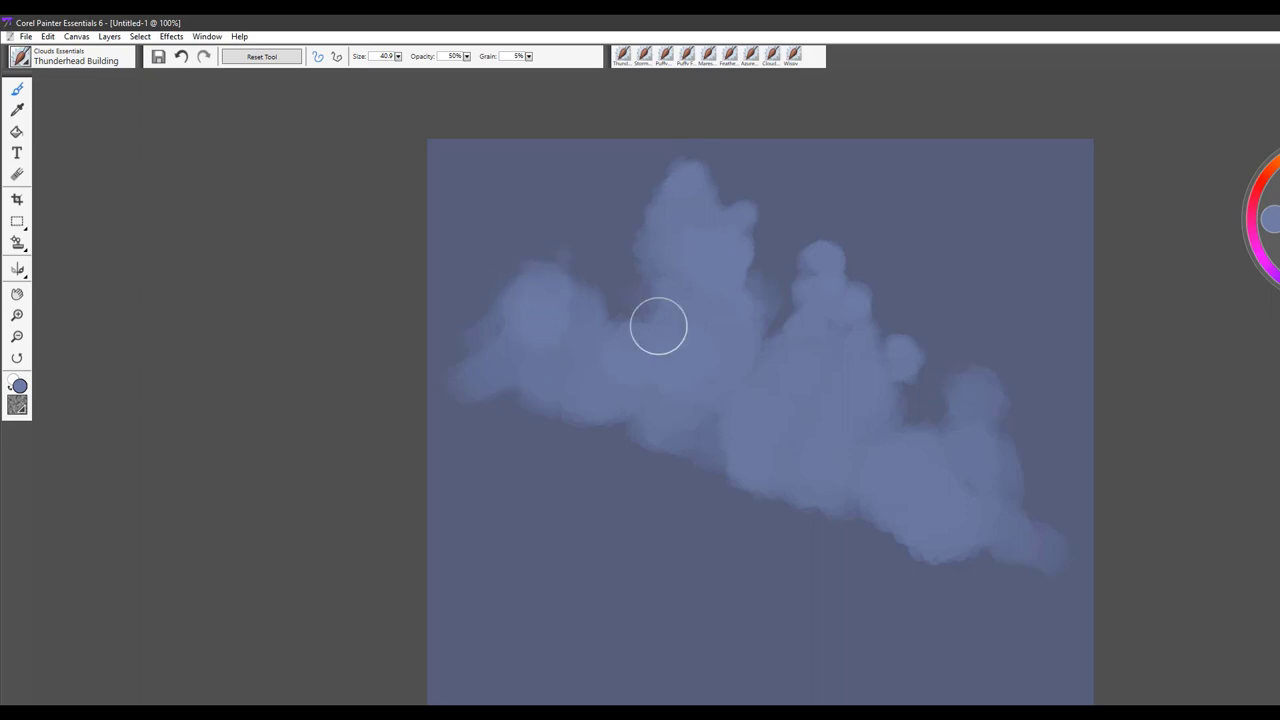
Smooth the towers together, enlarge the brush to size 71.8, and extend and shade the cloud bank's base and right end.
mouse_move(811, 295)
left_mouse_down()
mouse_move(822, 265)
mouse_move(857, 318)
left_mouse_up()
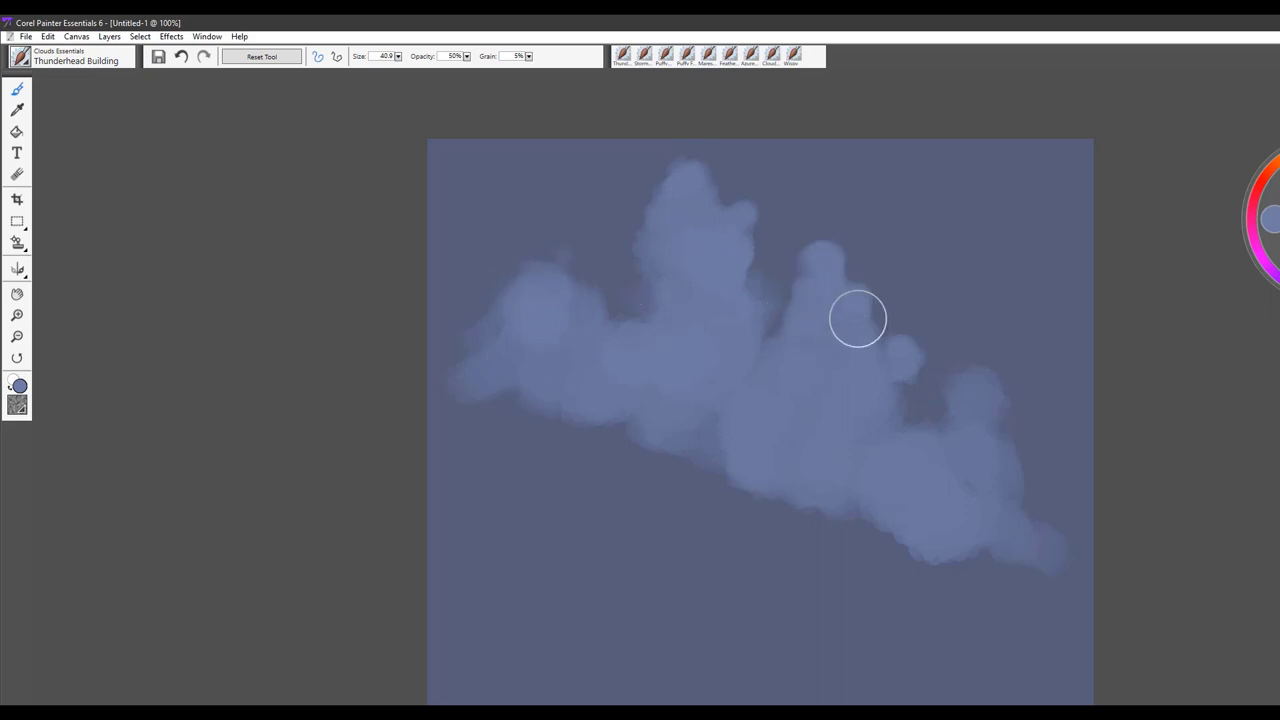
mouse_move(902, 366)
left_mouse_down()
mouse_move(893, 405)
mouse_move(920, 384)
mouse_move(908, 374)
mouse_move(910, 418)
mouse_move(940, 450)
mouse_move(984, 451)
mouse_move(1032, 551)
mouse_move(1013, 530)
mouse_move(979, 526)
mouse_move(993, 552)
mouse_move(951, 519)
mouse_move(1011, 480)
left_mouse_up()
mouse_move(952, 578)
left_mouse_down()
mouse_move(903, 517)
mouse_move(927, 559)
mouse_move(893, 517)
mouse_move(880, 536)
mouse_move(875, 517)
mouse_move(970, 575)
mouse_move(963, 547)
mouse_move(929, 528)
mouse_move(900, 556)
mouse_move(810, 491)
mouse_move(794, 503)
mouse_move(852, 534)
mouse_move(861, 471)
mouse_move(1025, 573)
mouse_move(744, 473)
mouse_move(758, 478)
mouse_move(758, 447)
mouse_move(682, 416)
mouse_move(663, 437)
mouse_move(599, 399)
mouse_move(664, 457)
mouse_move(614, 398)
mouse_move(632, 446)
mouse_move(555, 383)
mouse_move(581, 431)
mouse_move(491, 365)
mouse_move(509, 404)
mouse_move(497, 396)
mouse_move(508, 369)
mouse_move(478, 378)
mouse_move(548, 351)
mouse_move(570, 313)
mouse_move(537, 310)
mouse_move(436, 367)
left_mouse_up()
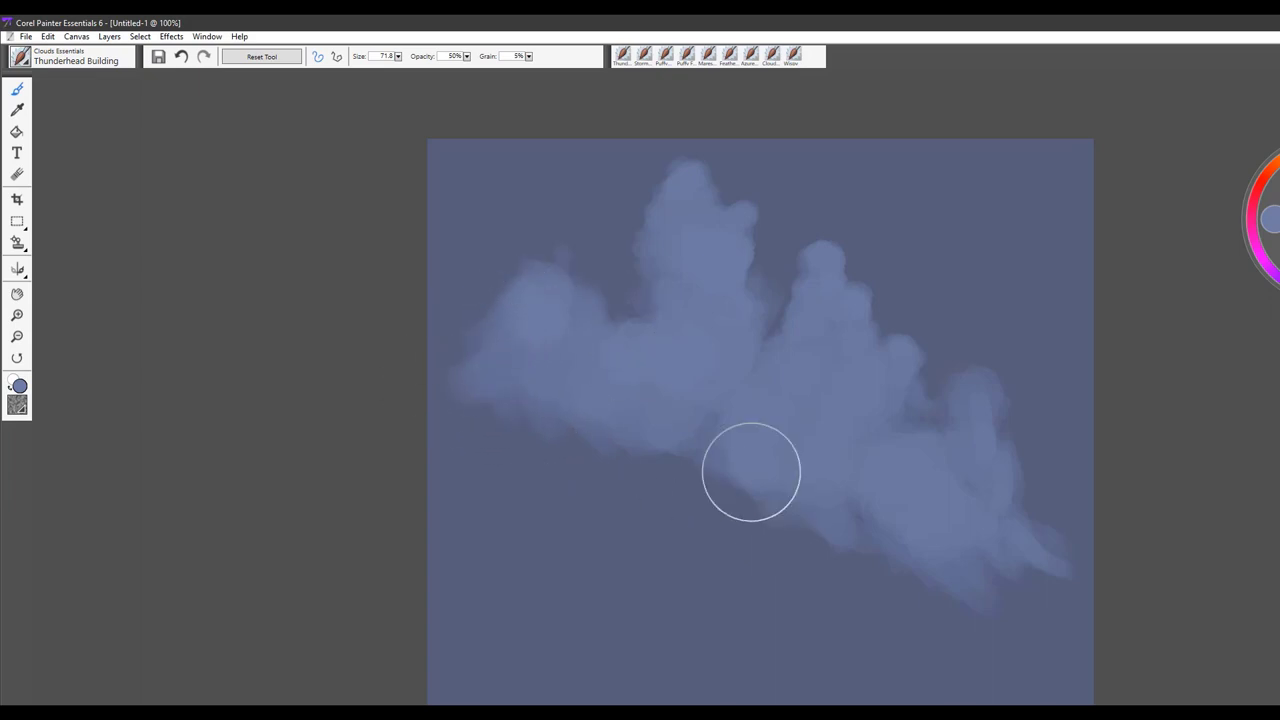
mouse_move(749, 471)
left_mouse_down()
mouse_move(786, 502)
mouse_move(790, 450)
mouse_move(840, 556)
mouse_move(818, 478)
mouse_move(872, 569)
mouse_move(844, 476)
mouse_move(903, 548)
mouse_move(956, 548)
mouse_move(974, 588)
mouse_move(939, 547)
mouse_move(1004, 606)
mouse_move(1002, 567)
mouse_move(1020, 543)
mouse_move(1048, 558)
mouse_move(992, 471)
mouse_move(988, 428)
mouse_move(1010, 434)
mouse_move(1010, 448)
mouse_move(966, 443)
mouse_move(995, 429)
mouse_move(1024, 484)
mouse_move(990, 403)
mouse_move(966, 454)
mouse_move(908, 444)
mouse_move(940, 482)
mouse_move(800, 391)
mouse_move(671, 355)
mouse_move(619, 422)
mouse_move(860, 548)
mouse_move(858, 466)
mouse_move(853, 491)
mouse_move(1043, 583)
left_mouse_up()
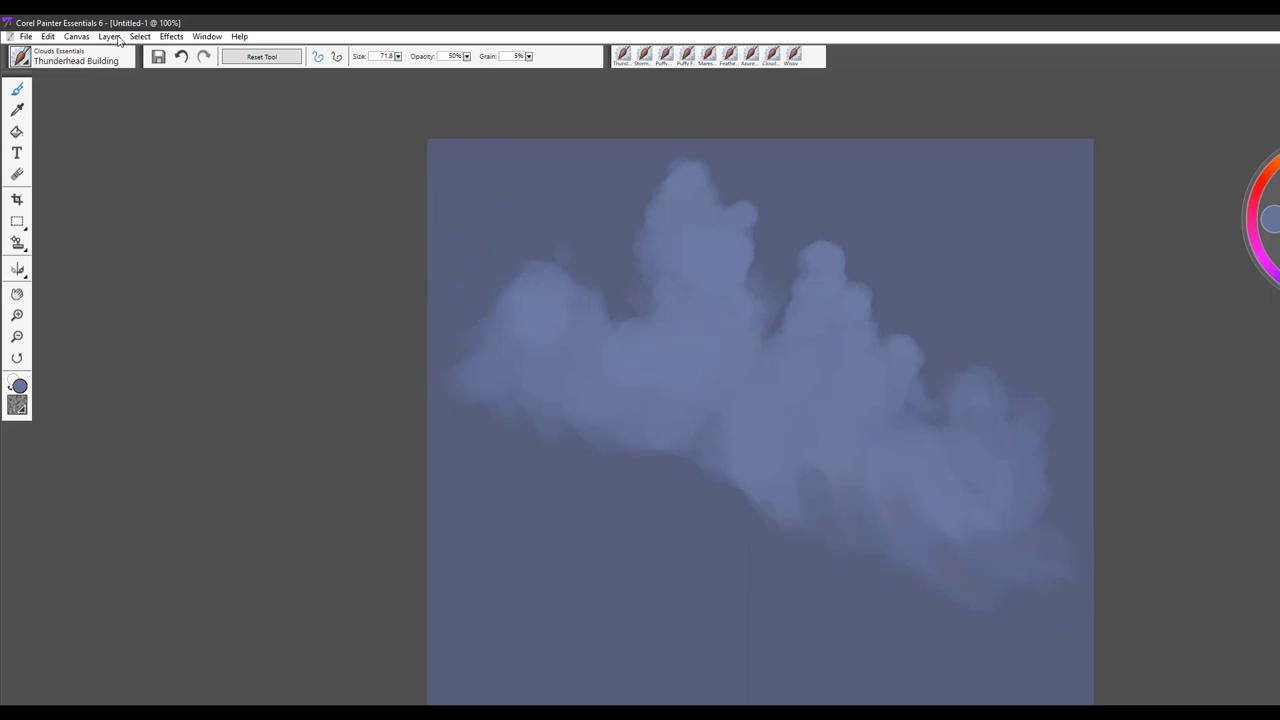
Switch to the Thunderheads brush at size 34 and 100% opacity and paint light lavender highlights on the cloud towers' tops and left edges.
left_click(26, 63)
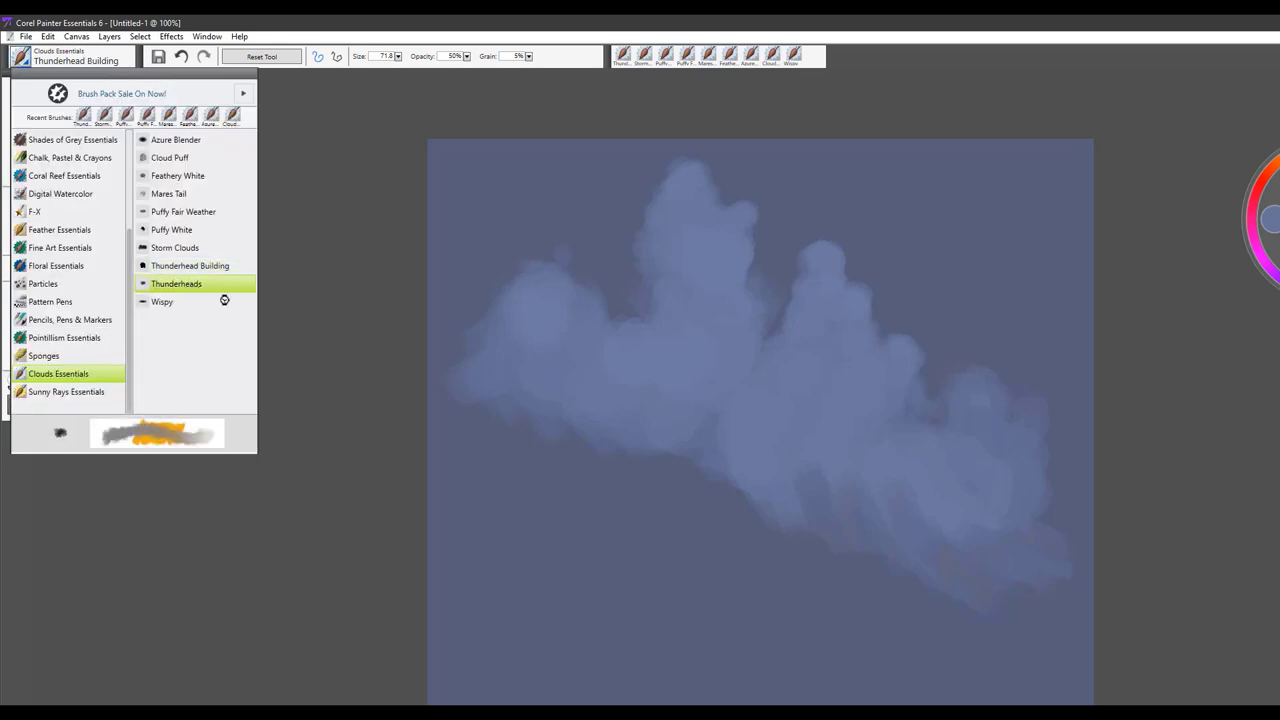
left_click(190, 284)
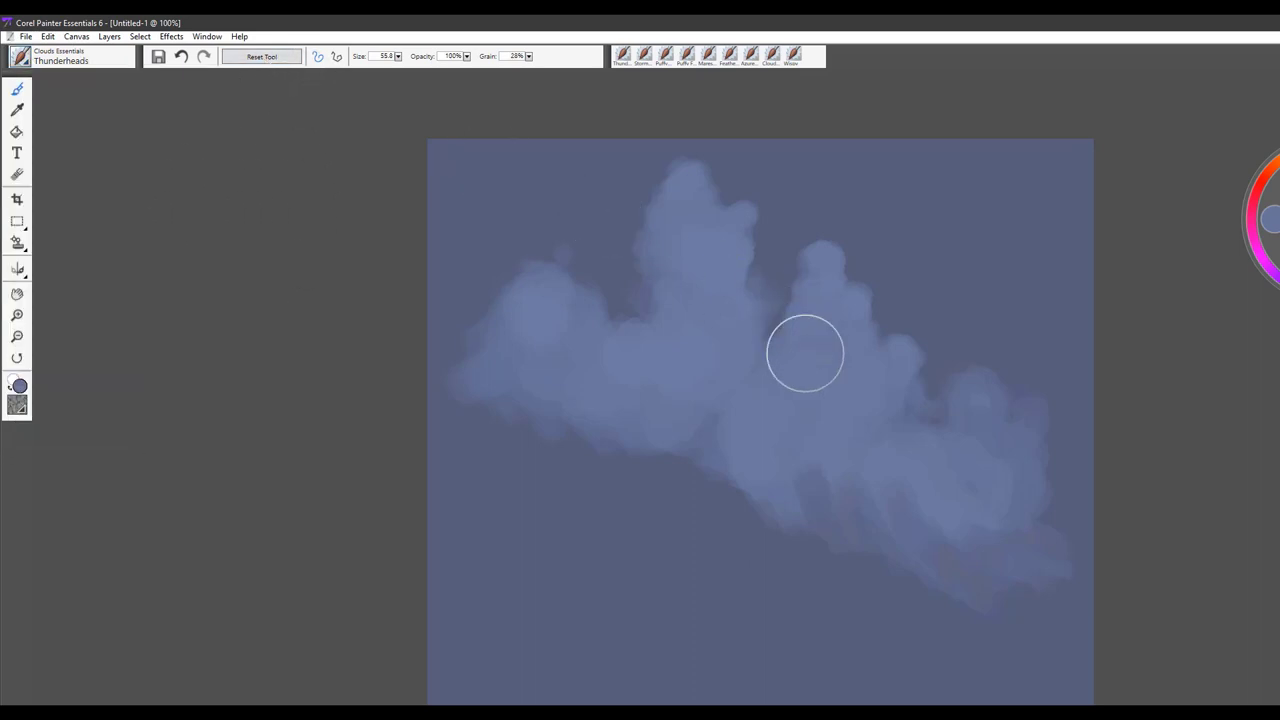
left_click_drag(800, 352, 822, 342)
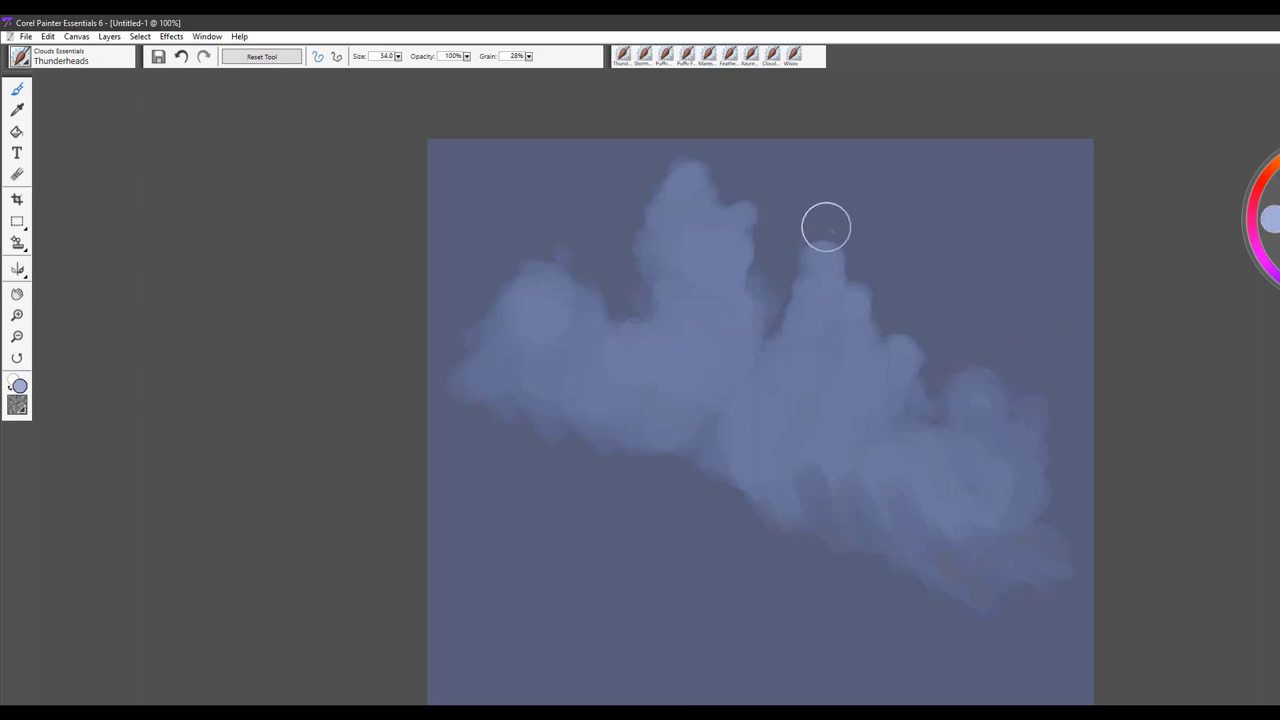
mouse_move(826, 227)
left_mouse_down()
mouse_move(817, 237)
mouse_move(831, 240)
mouse_move(821, 207)
mouse_move(796, 282)
left_mouse_up()
mouse_move(666, 231)
left_mouse_down()
mouse_move(665, 199)
mouse_move(667, 215)
mouse_move(670, 171)
mouse_move(684, 171)
mouse_move(662, 246)
mouse_move(677, 259)
mouse_move(700, 180)
left_mouse_up()
mouse_move(642, 262)
left_mouse_down()
mouse_move(651, 283)
mouse_move(688, 232)
left_mouse_up()
mouse_move(517, 260)
left_mouse_down()
mouse_move(497, 319)
mouse_move(529, 304)
mouse_move(548, 335)
mouse_move(607, 303)
mouse_move(648, 313)
mouse_move(612, 318)
left_mouse_up()
left_click_drag(525, 315, 463, 354)
mouse_move(811, 326)
left_mouse_down()
mouse_move(788, 300)
mouse_move(809, 296)
mouse_move(816, 194)
mouse_move(872, 279)
mouse_move(846, 299)
mouse_move(859, 284)
mouse_move(837, 253)
mouse_move(852, 237)
mouse_move(842, 221)
mouse_move(851, 287)
mouse_move(872, 286)
mouse_move(817, 236)
mouse_move(830, 221)
mouse_move(852, 234)
mouse_move(847, 269)
mouse_move(837, 263)
mouse_move(856, 216)
mouse_move(853, 232)
mouse_move(826, 221)
mouse_move(808, 186)
mouse_move(848, 205)
mouse_move(921, 331)
mouse_move(895, 319)
mouse_move(944, 327)
mouse_move(944, 348)
mouse_move(880, 373)
mouse_move(887, 343)
mouse_move(914, 362)
mouse_move(988, 356)
mouse_move(937, 396)
mouse_move(947, 381)
mouse_move(885, 372)
mouse_move(808, 297)
mouse_move(787, 324)
mouse_move(860, 306)
mouse_move(807, 282)
mouse_move(743, 310)
mouse_move(722, 227)
mouse_move(691, 190)
left_mouse_up()
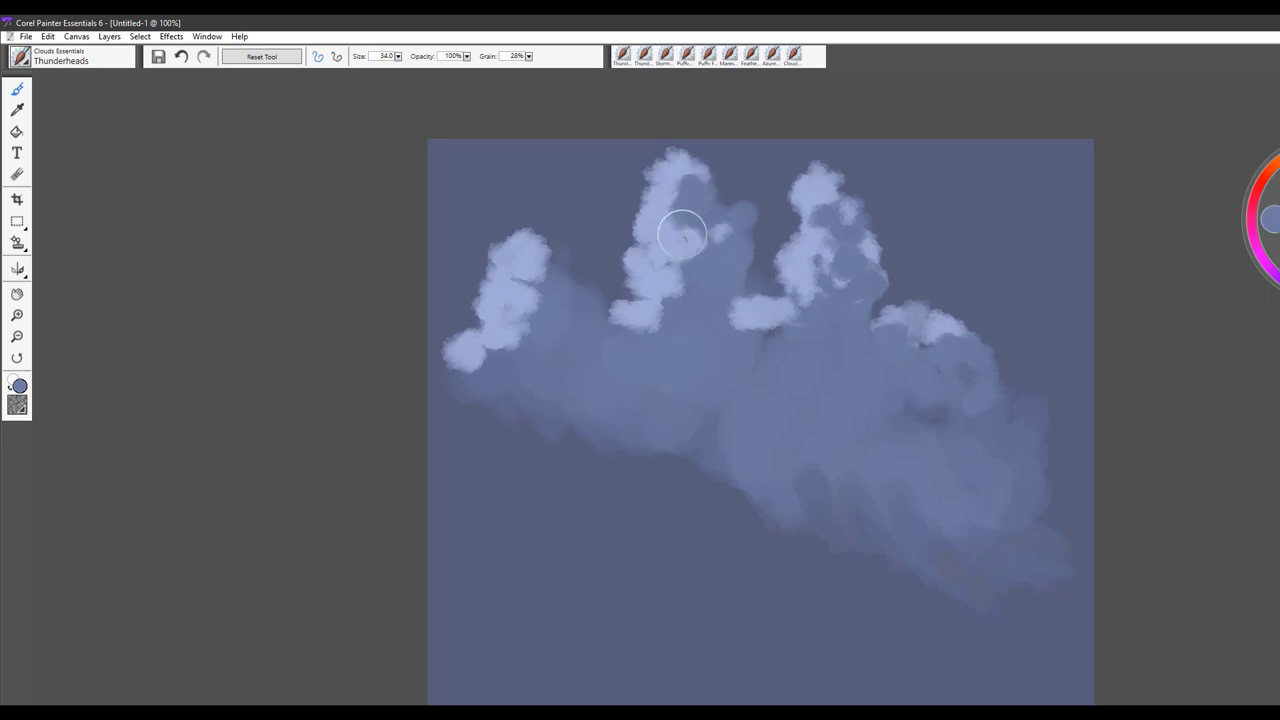
Blend mid-blue shading into the central and left towers, keeping light rims along their tops and left edges.
mouse_move(682, 234)
left_mouse_down()
mouse_move(723, 236)
mouse_move(681, 192)
mouse_move(685, 263)
mouse_move(661, 283)
mouse_move(684, 295)
mouse_move(677, 329)
left_mouse_up()
mouse_move(671, 262)
left_mouse_down()
mouse_move(658, 218)
mouse_move(680, 186)
mouse_move(711, 216)
left_mouse_up()
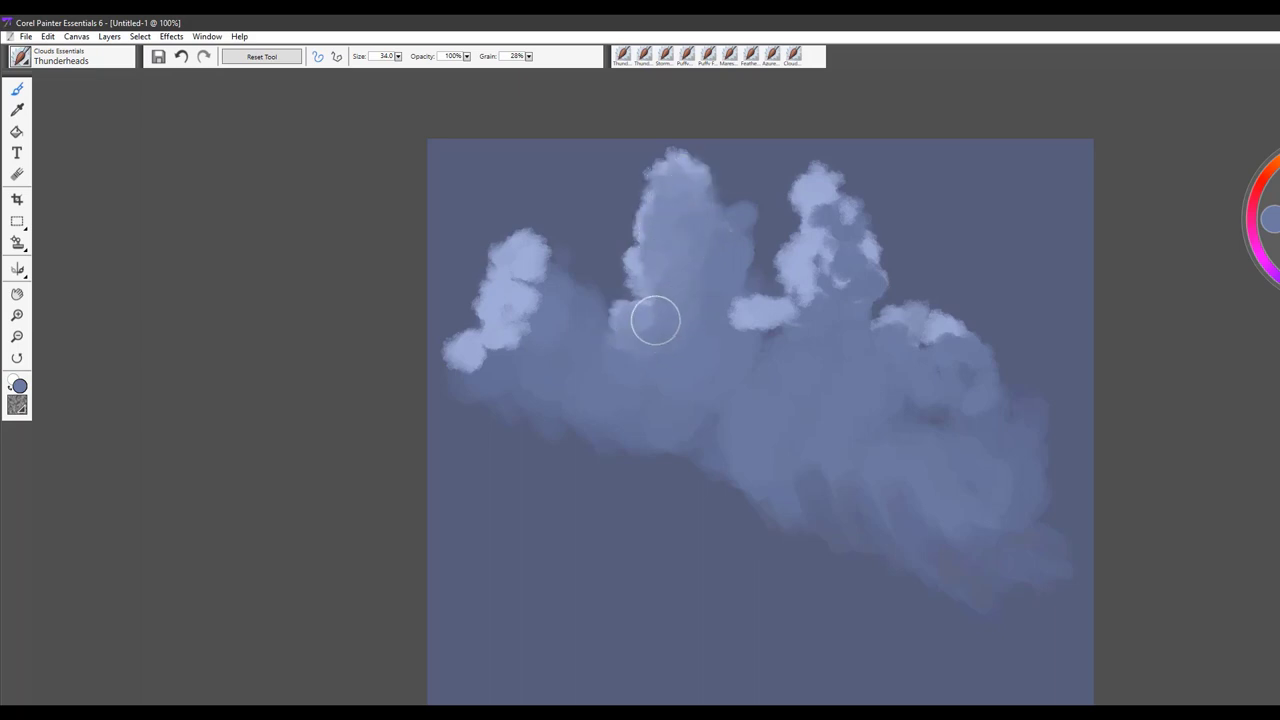
mouse_move(655, 320)
left_mouse_down()
mouse_move(488, 323)
mouse_move(534, 325)
mouse_move(507, 292)
mouse_move(526, 270)
mouse_move(536, 282)
mouse_move(523, 320)
mouse_move(498, 320)
mouse_move(504, 342)
mouse_move(459, 372)
mouse_move(533, 351)
mouse_move(555, 319)
mouse_move(512, 290)
mouse_move(533, 267)
mouse_move(515, 211)
mouse_move(523, 233)
mouse_move(477, 241)
mouse_move(498, 260)
mouse_move(498, 225)
mouse_move(514, 221)
mouse_move(531, 240)
mouse_move(496, 266)
mouse_move(517, 287)
mouse_move(566, 290)
mouse_move(557, 324)
mouse_move(585, 337)
mouse_move(551, 294)
mouse_move(573, 308)
mouse_move(532, 319)
mouse_move(537, 248)
left_mouse_up()
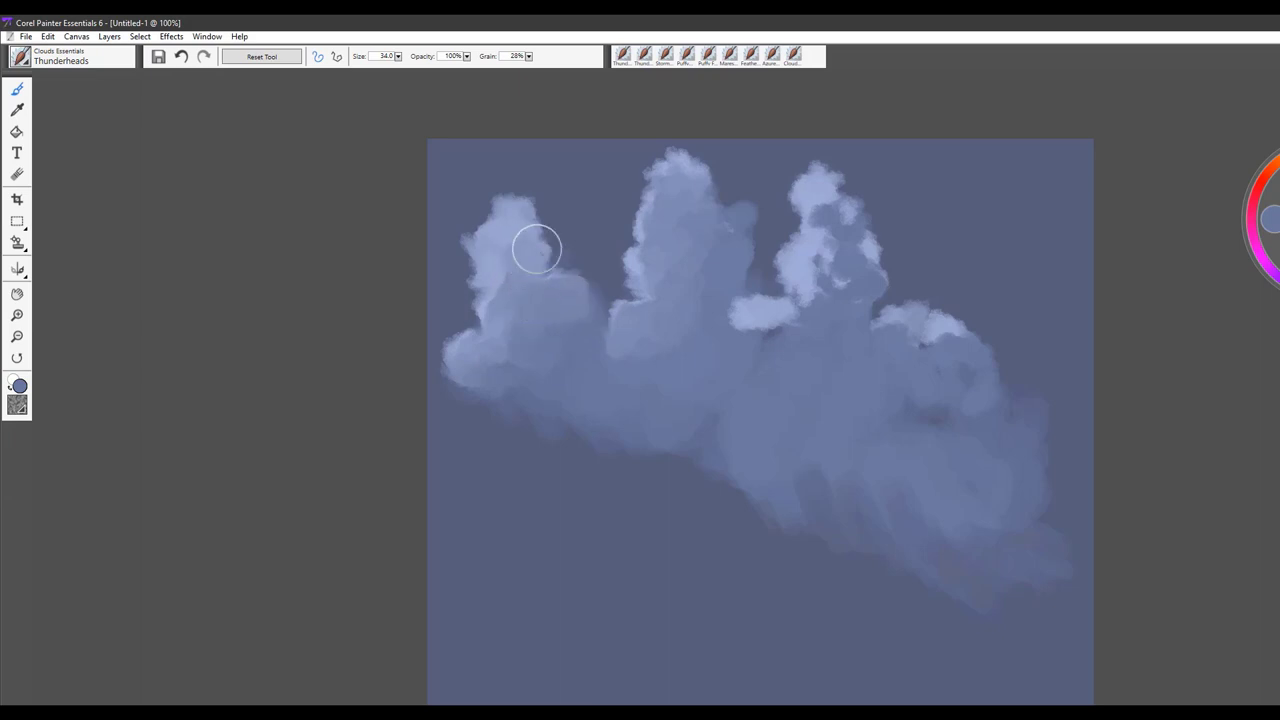
Blend mid-blue shading into the three towers, the small billows between them and the bank's right shoulder, keeping thin light rims.
left_click_drag(675, 307, 696, 274)
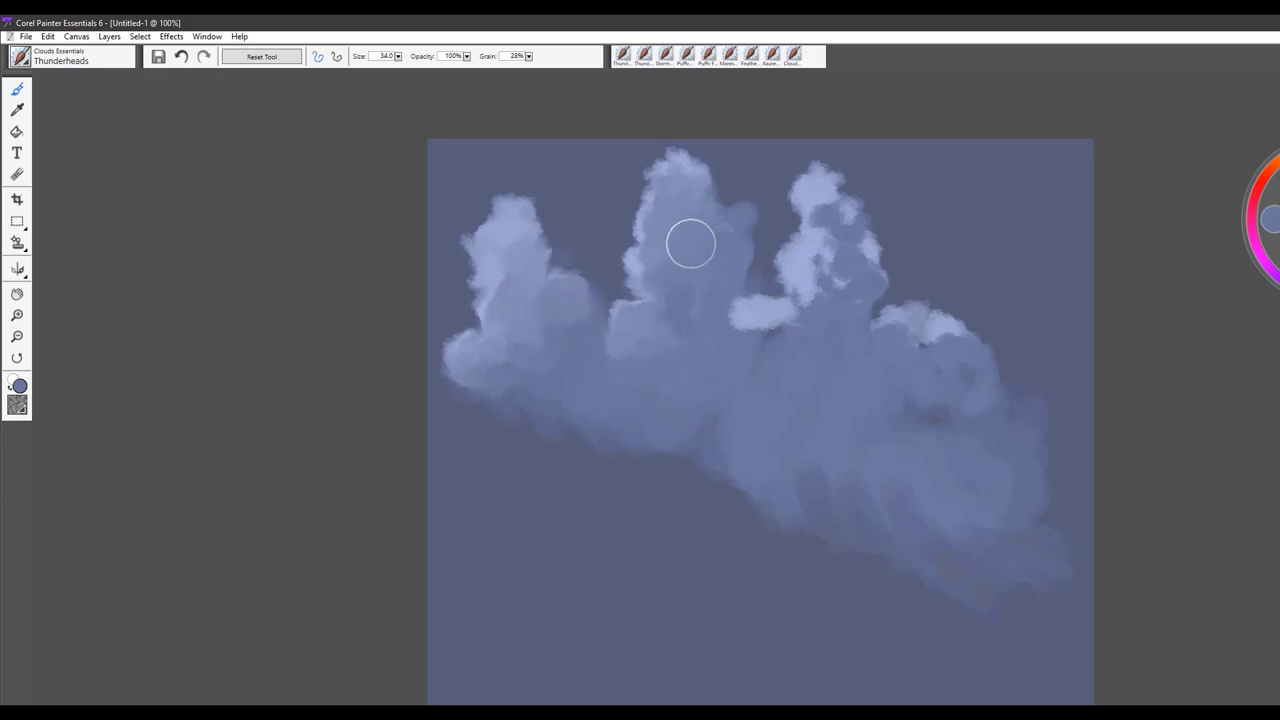
mouse_move(793, 325)
left_mouse_down()
mouse_move(766, 320)
mouse_move(763, 336)
left_mouse_up()
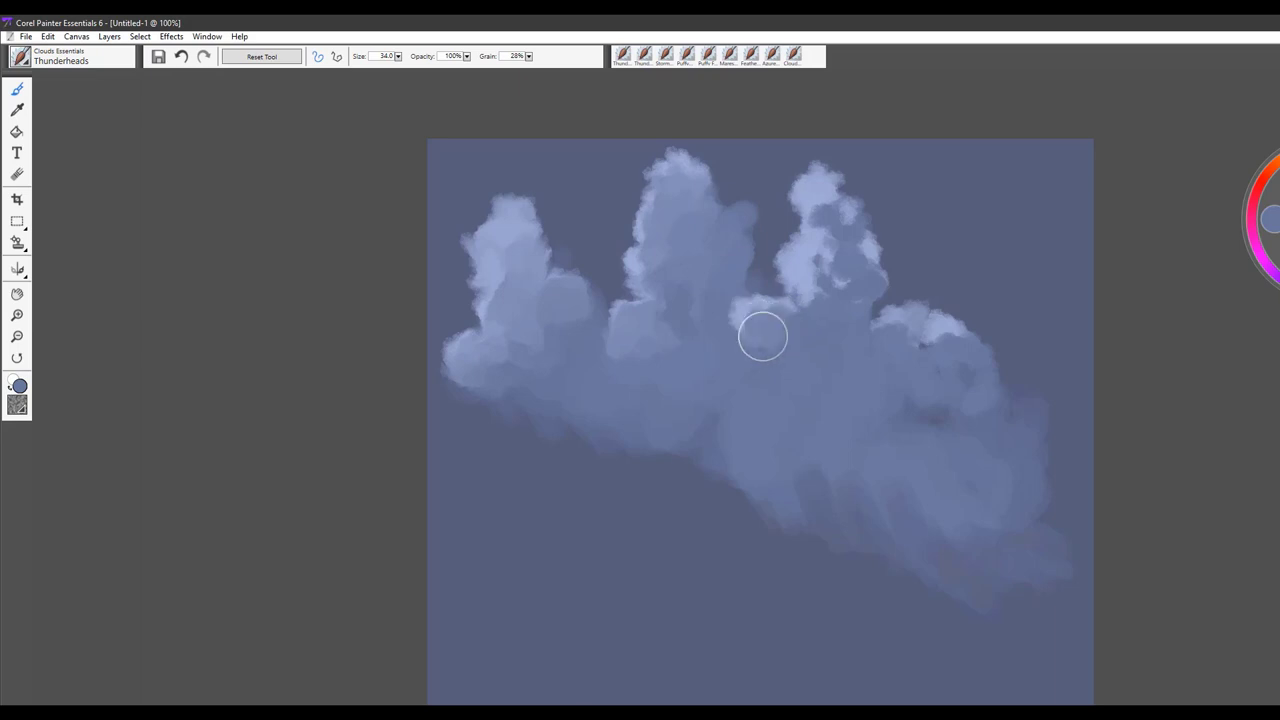
mouse_move(815, 278)
left_mouse_down()
mouse_move(846, 251)
mouse_move(826, 210)
mouse_move(834, 230)
left_mouse_up()
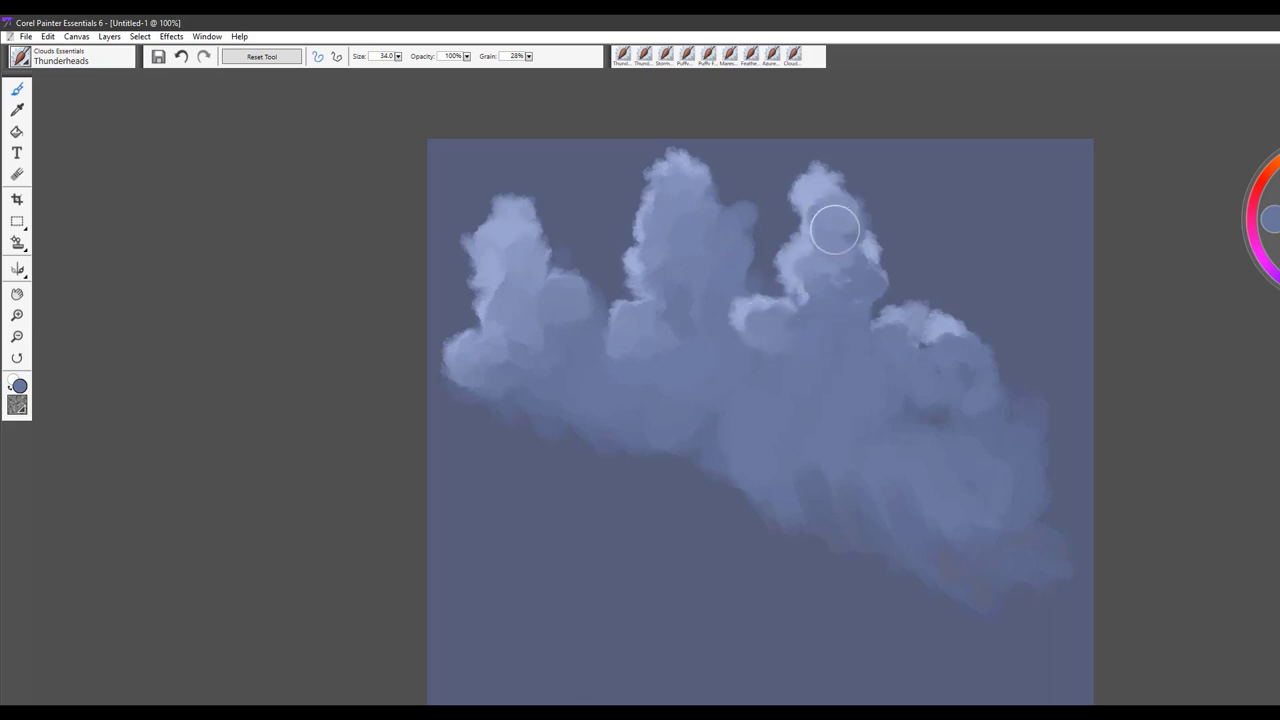
mouse_move(898, 325)
left_mouse_down()
mouse_move(912, 353)
mouse_move(941, 340)
mouse_move(984, 409)
mouse_move(1036, 418)
left_mouse_up()
mouse_move(832, 270)
left_mouse_down()
mouse_move(829, 180)
mouse_move(877, 277)
mouse_move(737, 331)
mouse_move(762, 337)
mouse_move(612, 372)
left_mouse_up()
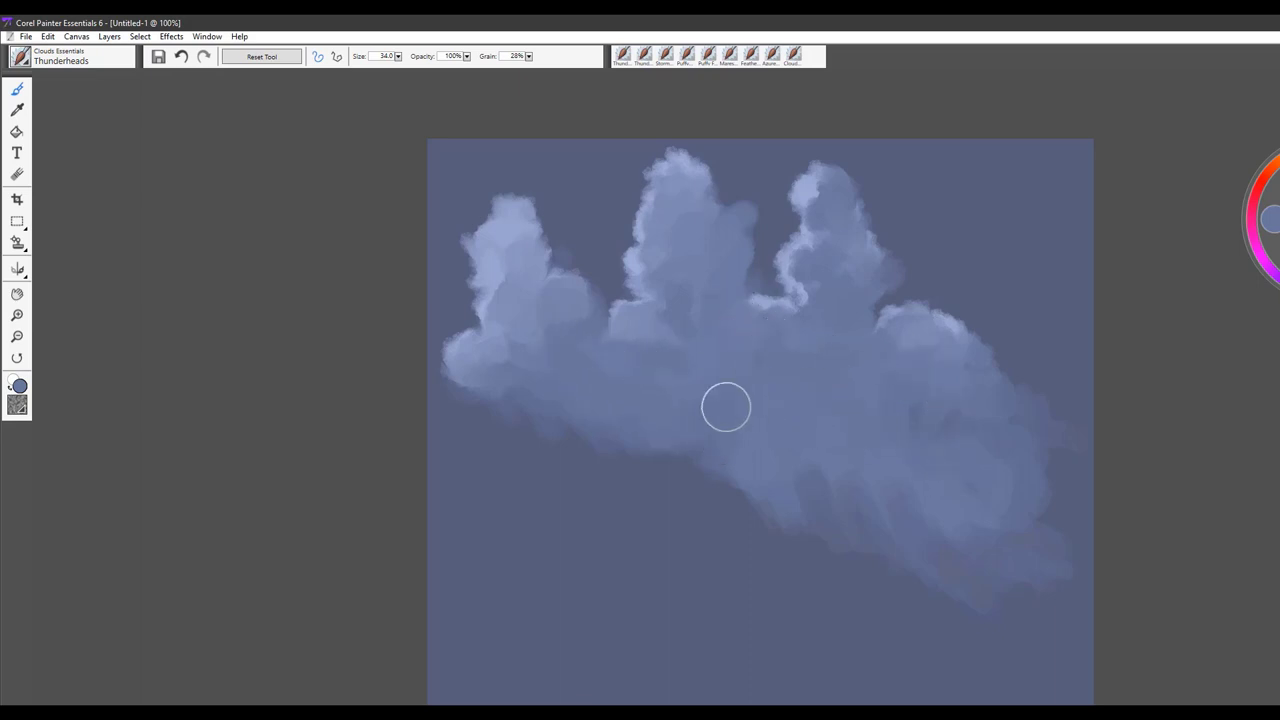
mouse_move(510, 281)
left_mouse_down()
mouse_move(537, 325)
mouse_move(508, 295)
left_mouse_up()
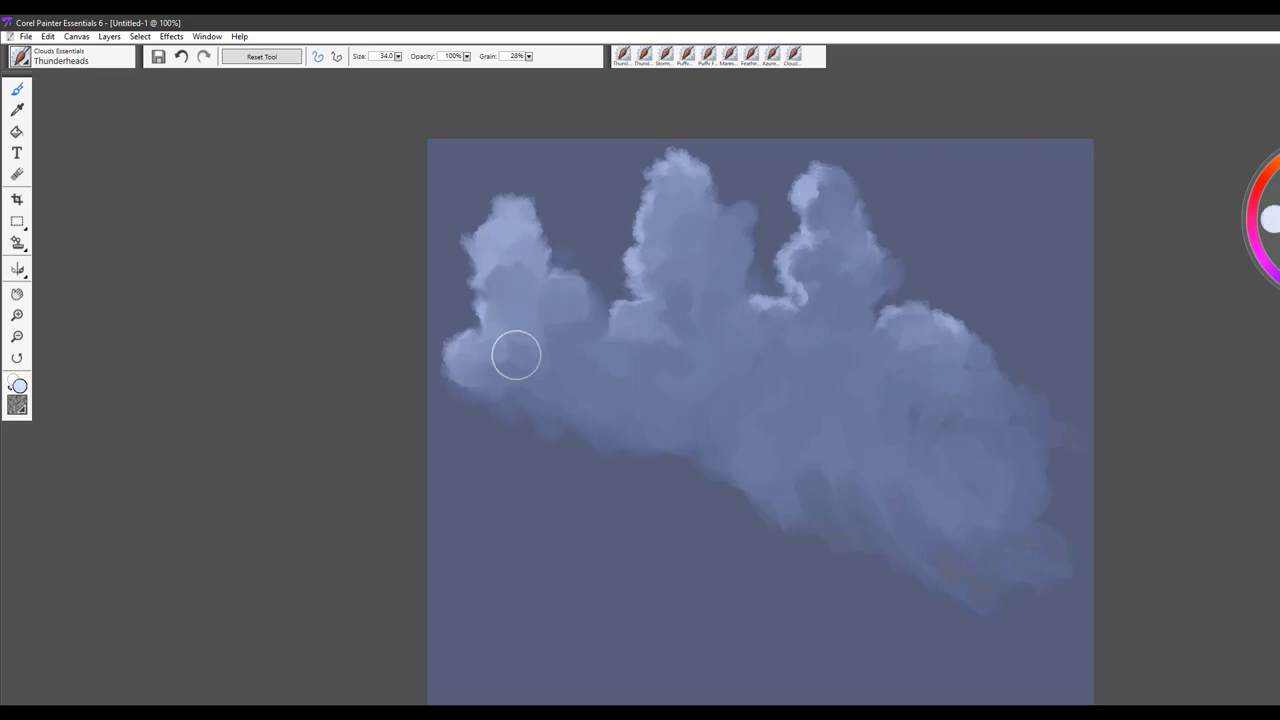
Reduce the brush to size 10.4 and dab near-white highlights along the tops and left edges of the towers and billows.
key("bracketleft")
key("bracketleft")
key("bracketleft")
key("bracketleft")
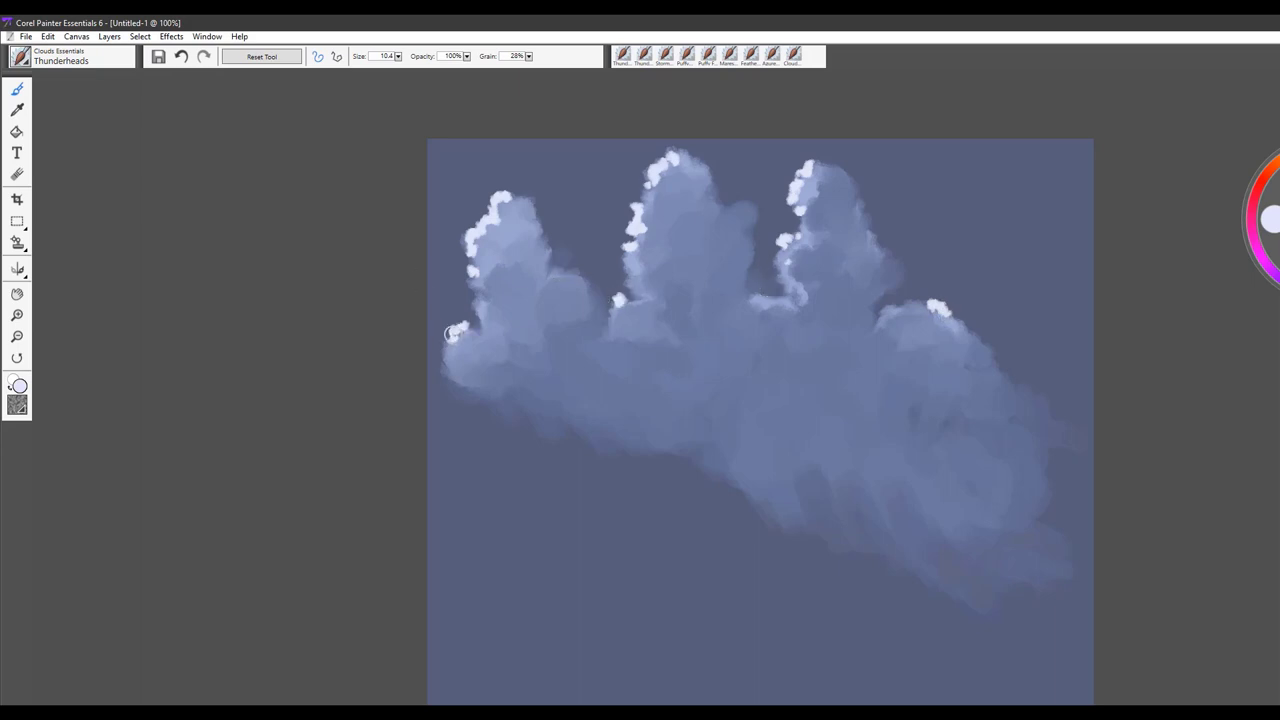
Enlarge the brush to size 19.7 and blend light periwinkle behind the white highlights on the towers, billows and right shoulder.
left_click_drag(836, 411, 841, 391)
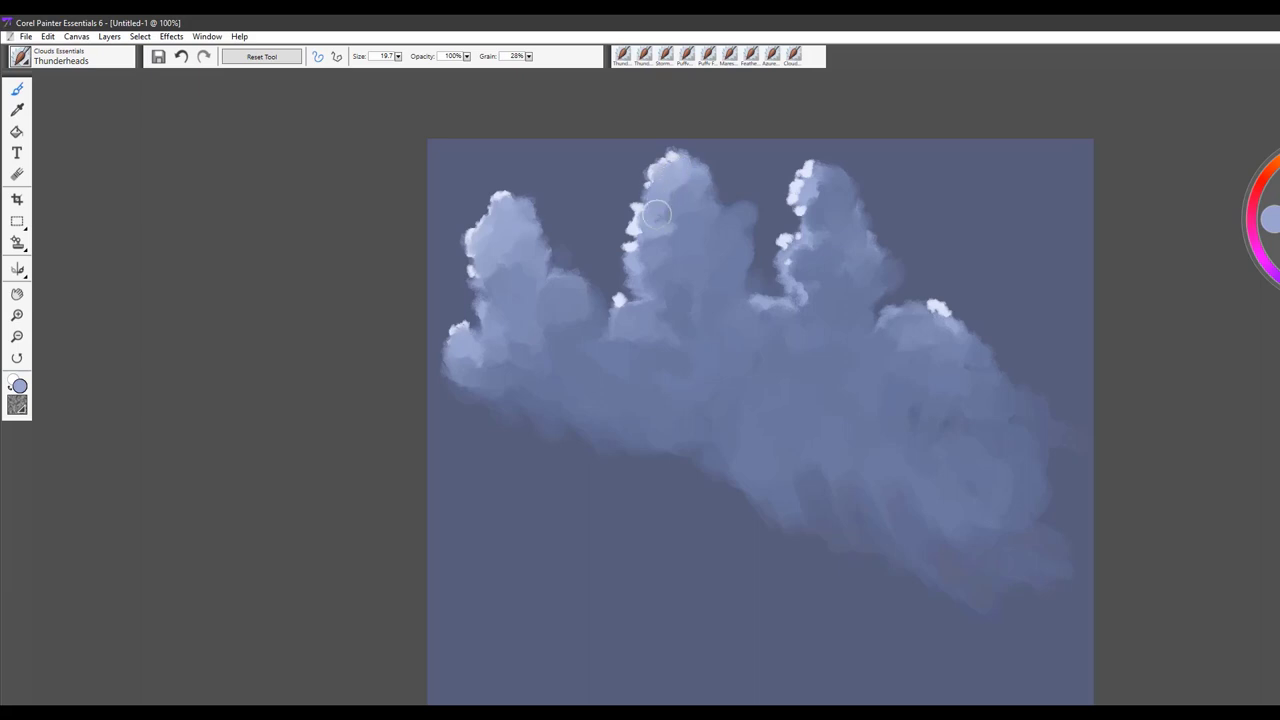
mouse_move(632, 315)
left_mouse_down()
mouse_move(614, 300)
mouse_move(665, 298)
left_mouse_up()
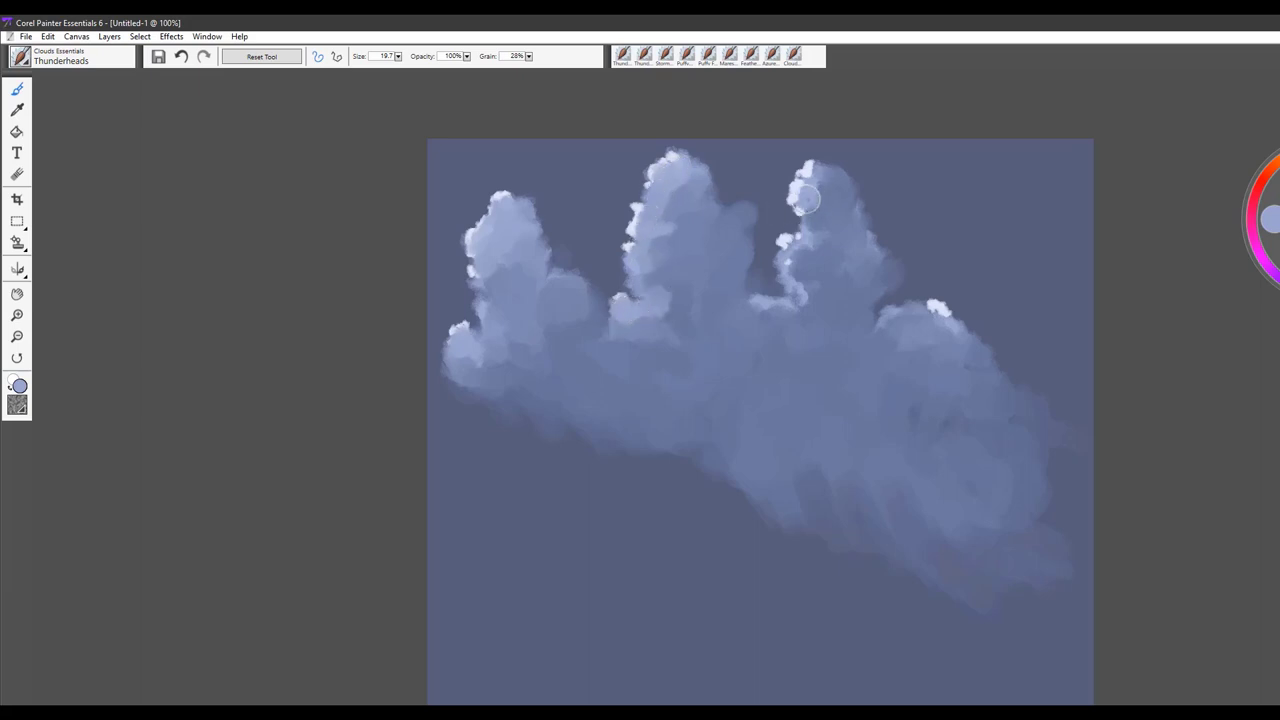
mouse_move(818, 192)
left_mouse_down()
mouse_move(826, 220)
mouse_move(800, 252)
left_mouse_up()
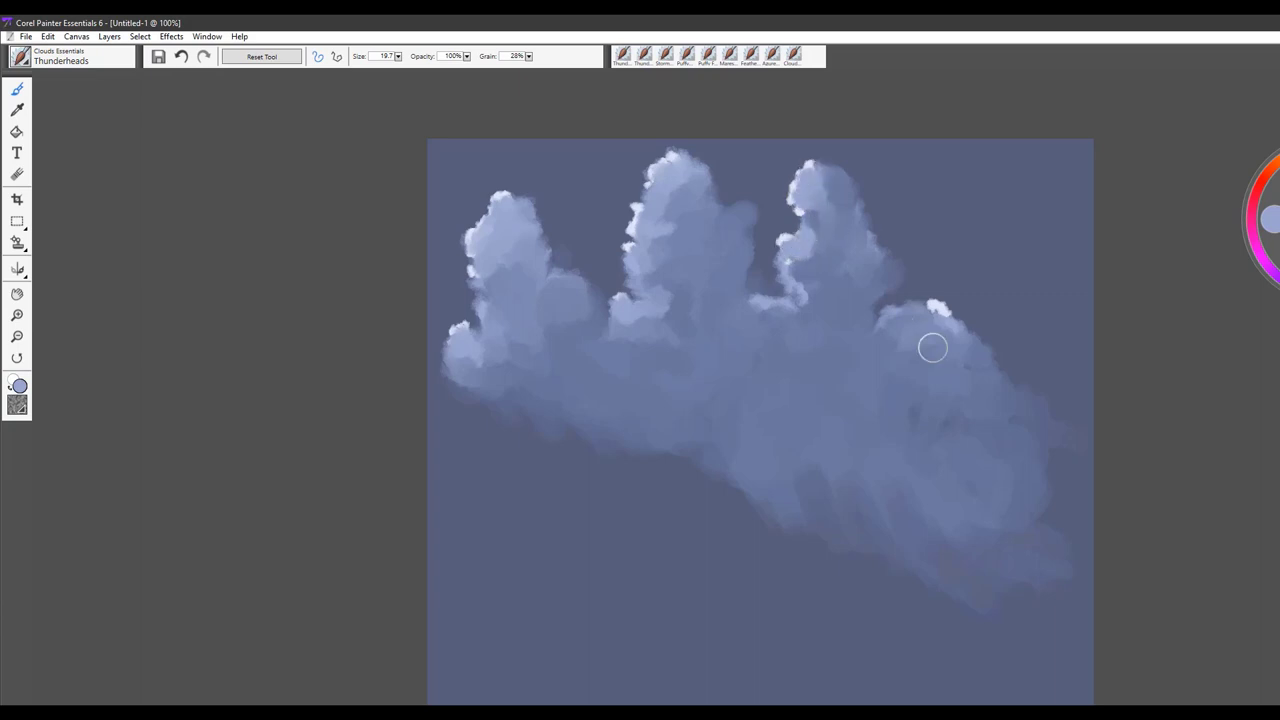
left_click_drag(935, 312, 968, 350)
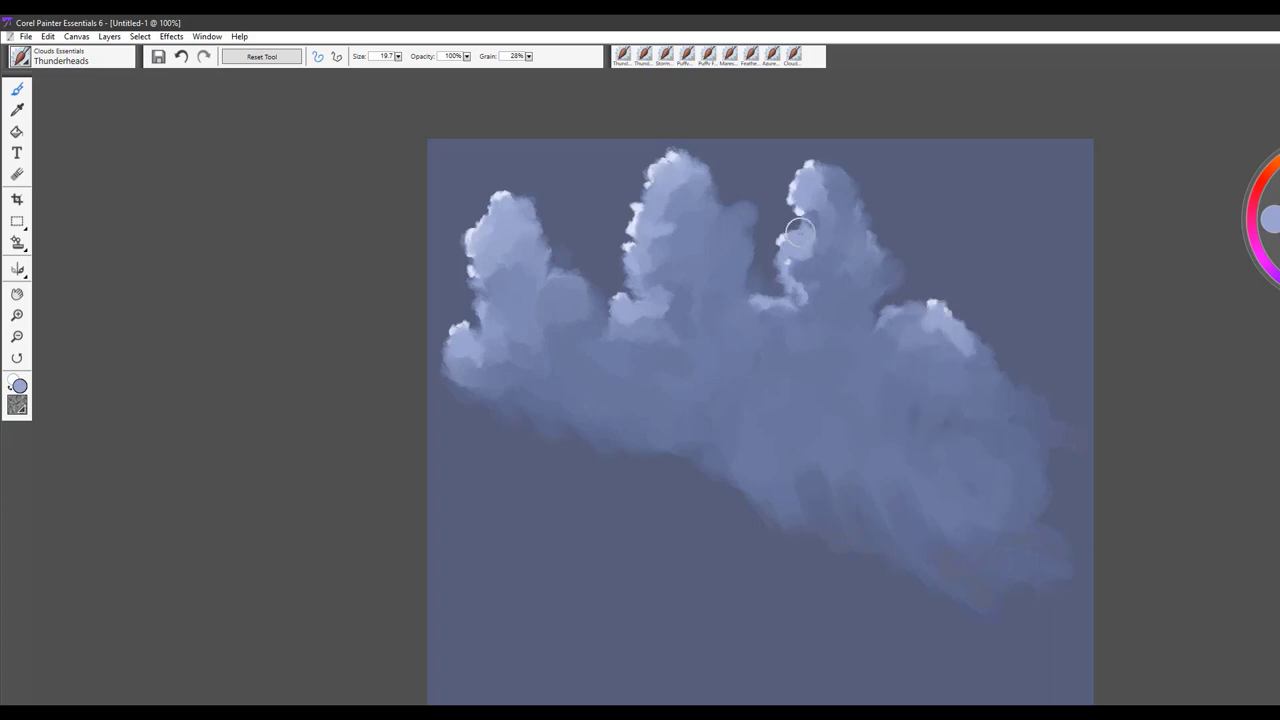
Add light periwinkle puffs to the third tower and shade around them with mid-blue sampled from its right side.
left_click_drag(814, 220, 837, 186)
left_click(847, 192, "alt")
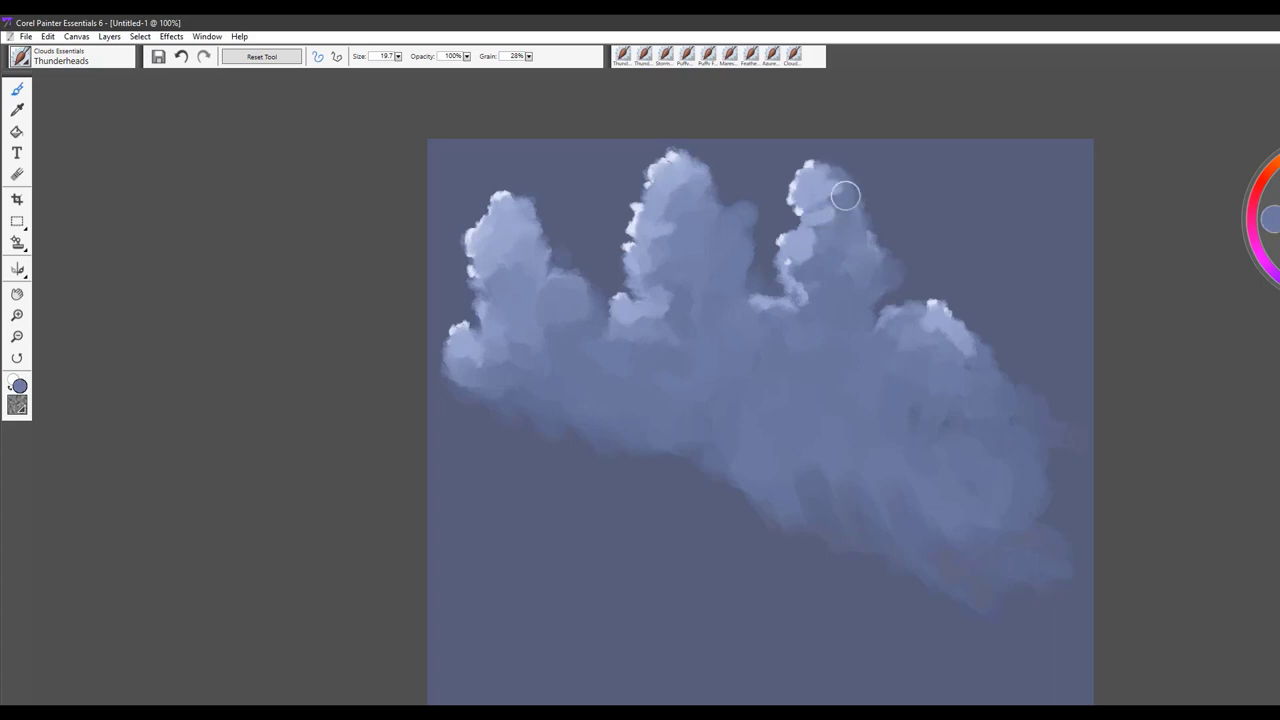
mouse_move(845, 195)
left_mouse_down()
mouse_move(814, 191)
mouse_move(817, 173)
mouse_move(819, 194)
mouse_move(839, 202)
mouse_move(820, 210)
mouse_move(841, 217)
mouse_move(824, 261)
left_mouse_up()
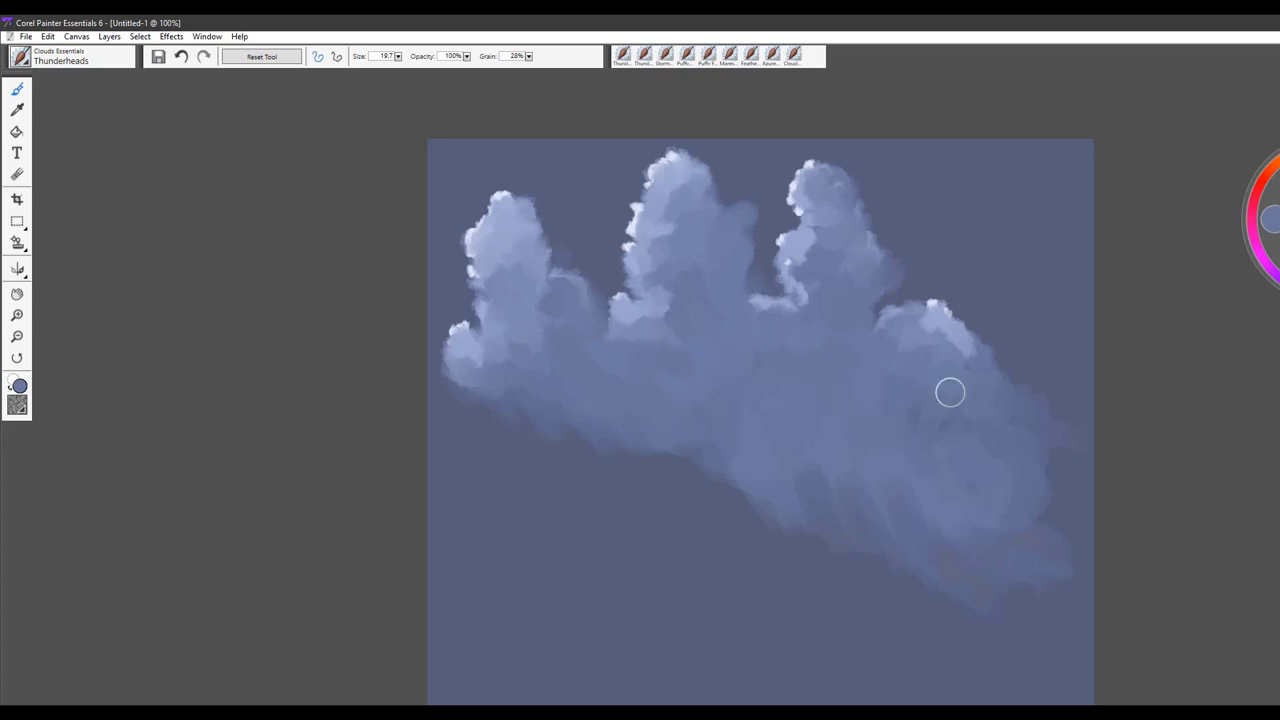
Build a small mid-blue cloud tower above the bank's right end, adding near-white highlights near its top and blending its shadow side.
mouse_move(1016, 300)
left_mouse_down()
mouse_move(1016, 344)
mouse_move(993, 328)
mouse_move(1044, 379)
mouse_move(1048, 367)
mouse_move(1003, 373)
mouse_move(1025, 342)
mouse_move(1076, 390)
mouse_move(1039, 334)
mouse_move(1041, 402)
mouse_move(1080, 392)
mouse_move(1012, 298)
left_mouse_up()
left_click(796, 183, "alt")
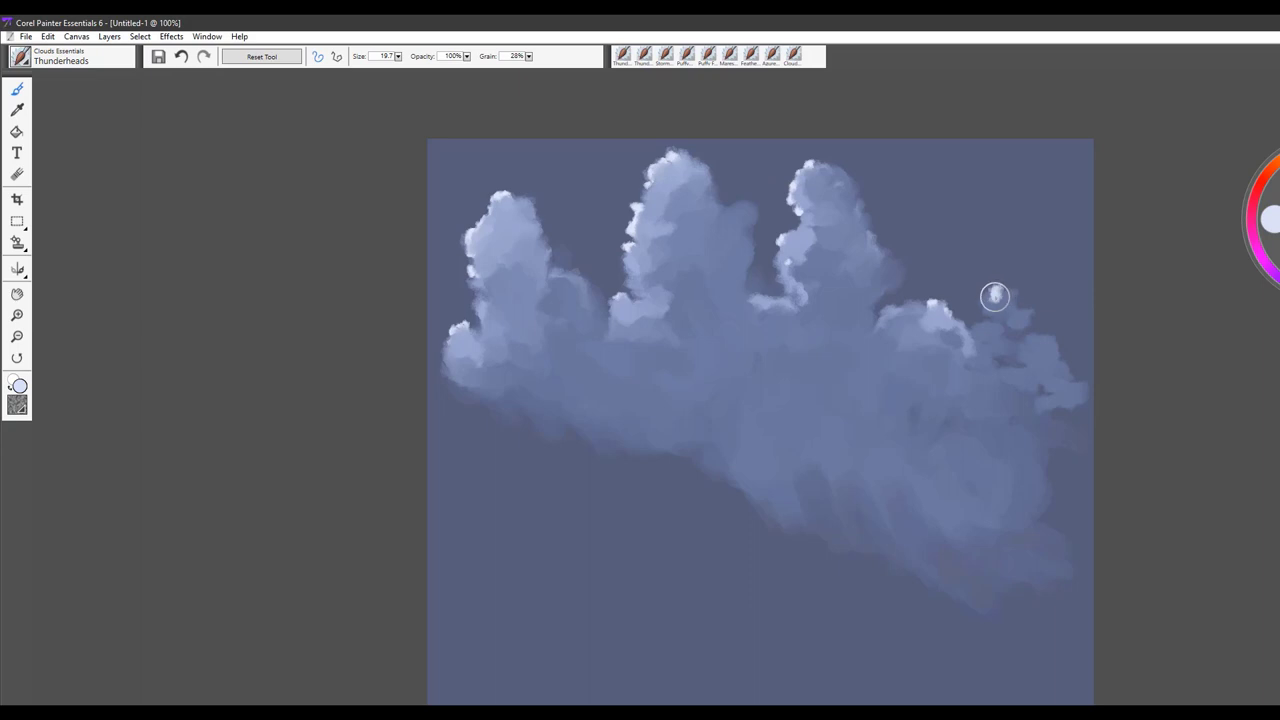
left_click(1005, 297, "alt")
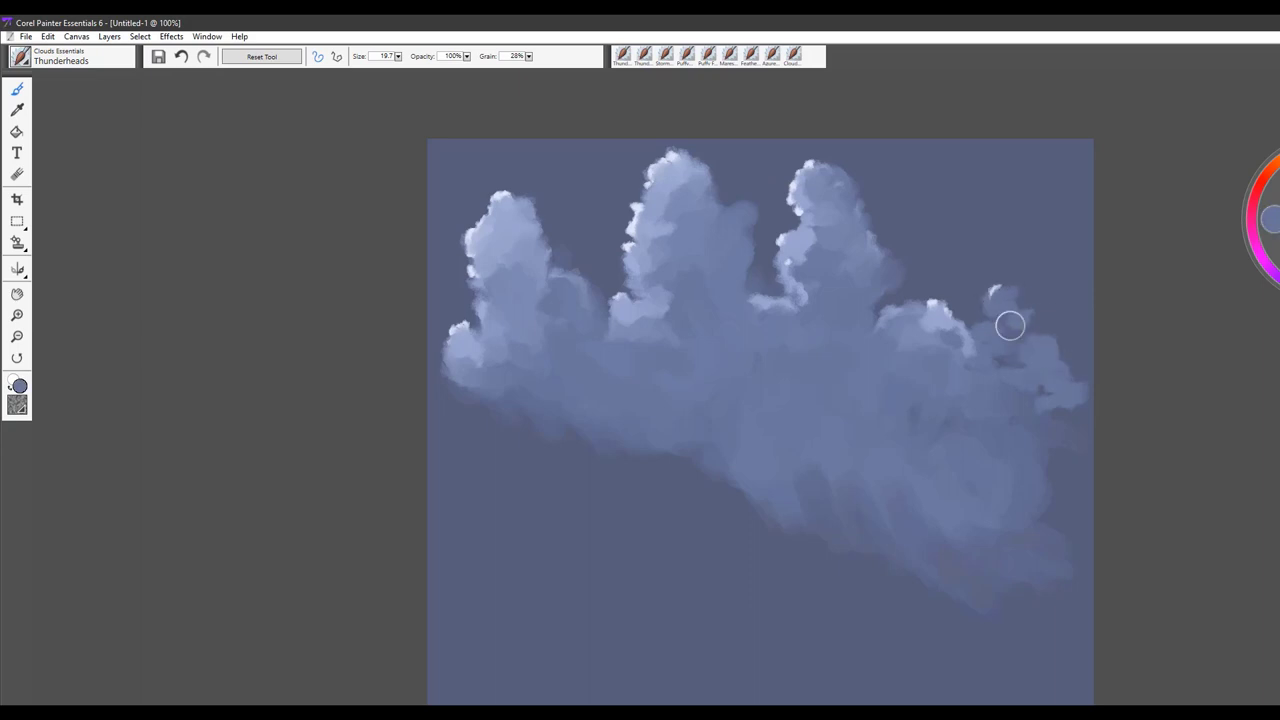
mouse_move(1000, 289)
left_mouse_down()
mouse_move(1017, 285)
mouse_move(986, 294)
mouse_move(1000, 277)
mouse_move(1005, 296)
left_mouse_up()
left_click(940, 298, "alt")
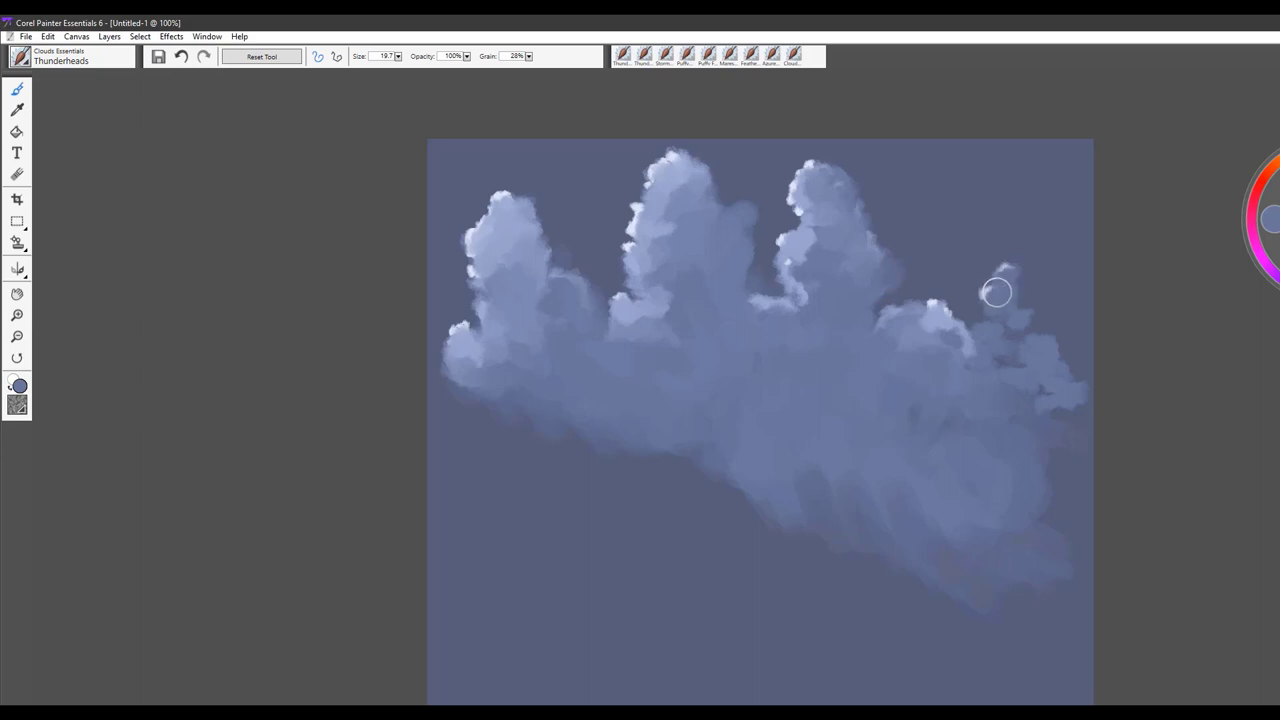
mouse_move(1069, 399)
left_mouse_down()
mouse_move(1043, 380)
mouse_move(1031, 335)
mouse_move(1066, 343)
left_mouse_up()
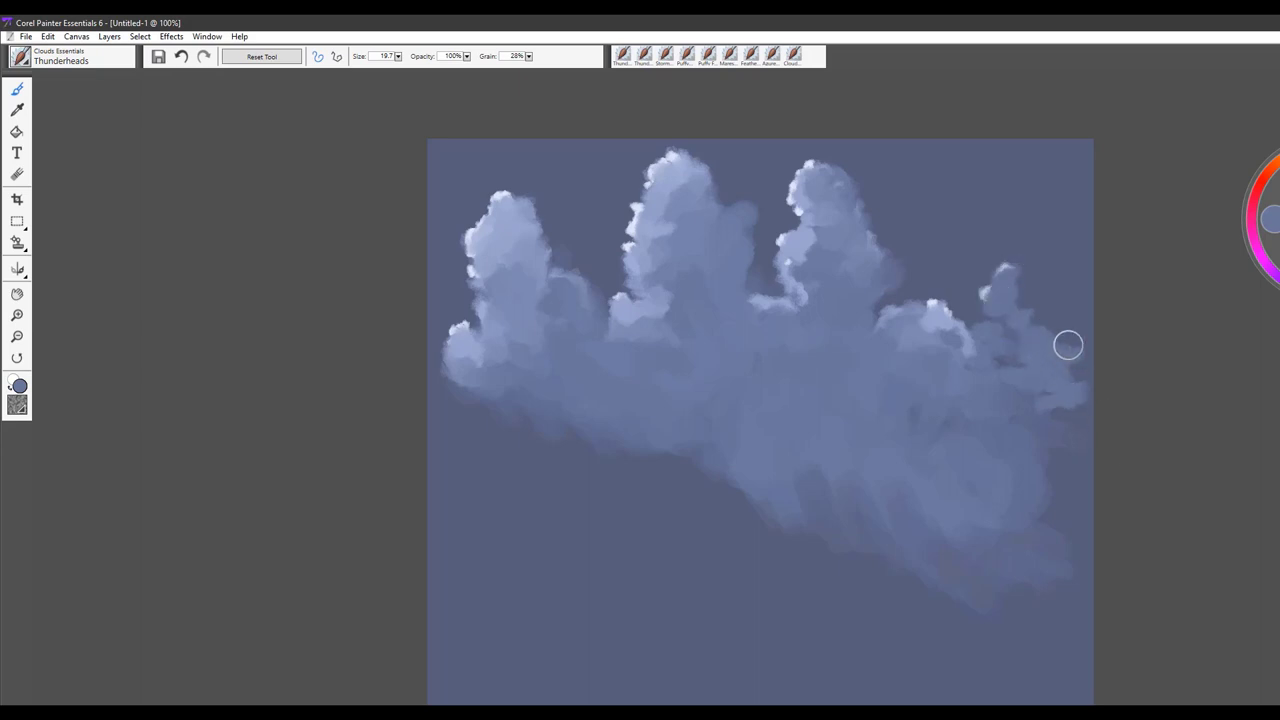
mouse_move(1016, 273)
left_mouse_down()
mouse_move(1026, 249)
mouse_move(1037, 286)
mouse_move(1000, 269)
left_mouse_up()
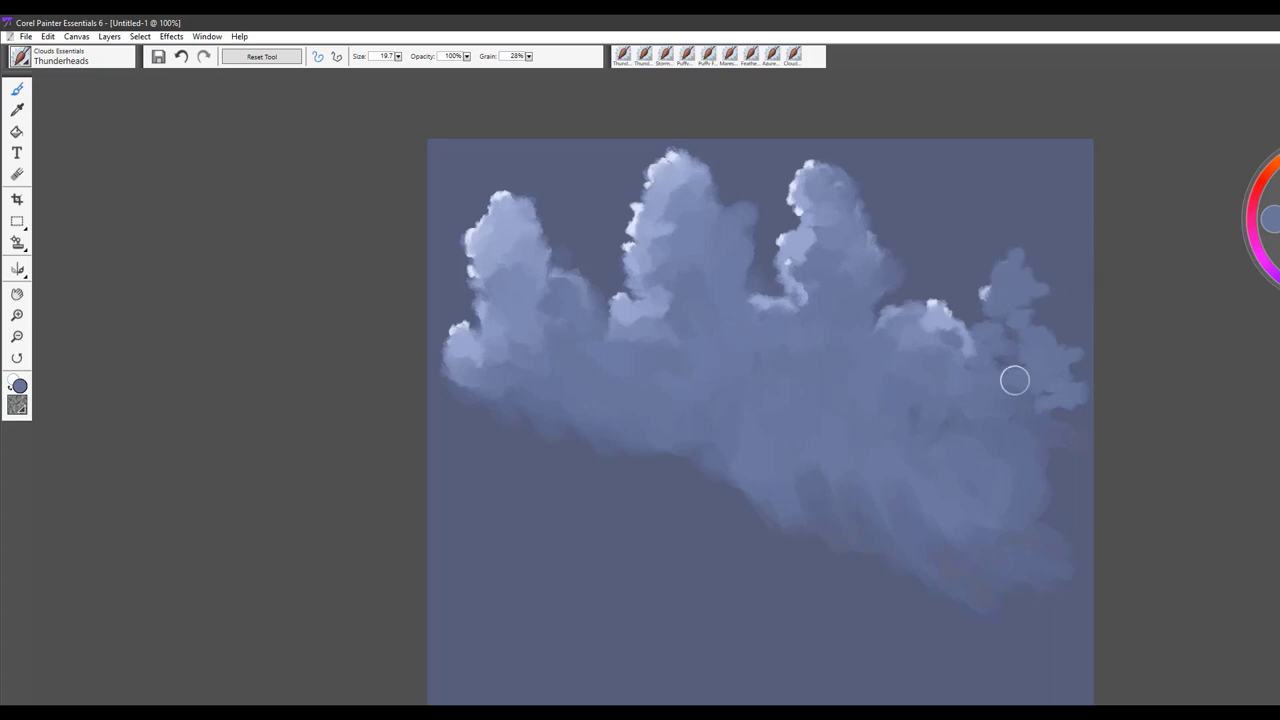
Switch to the Wispy brush at size 17.1 and 21% opacity and paint thin blue horizontal streaks across the cloud bank's base.
left_click(21, 64)
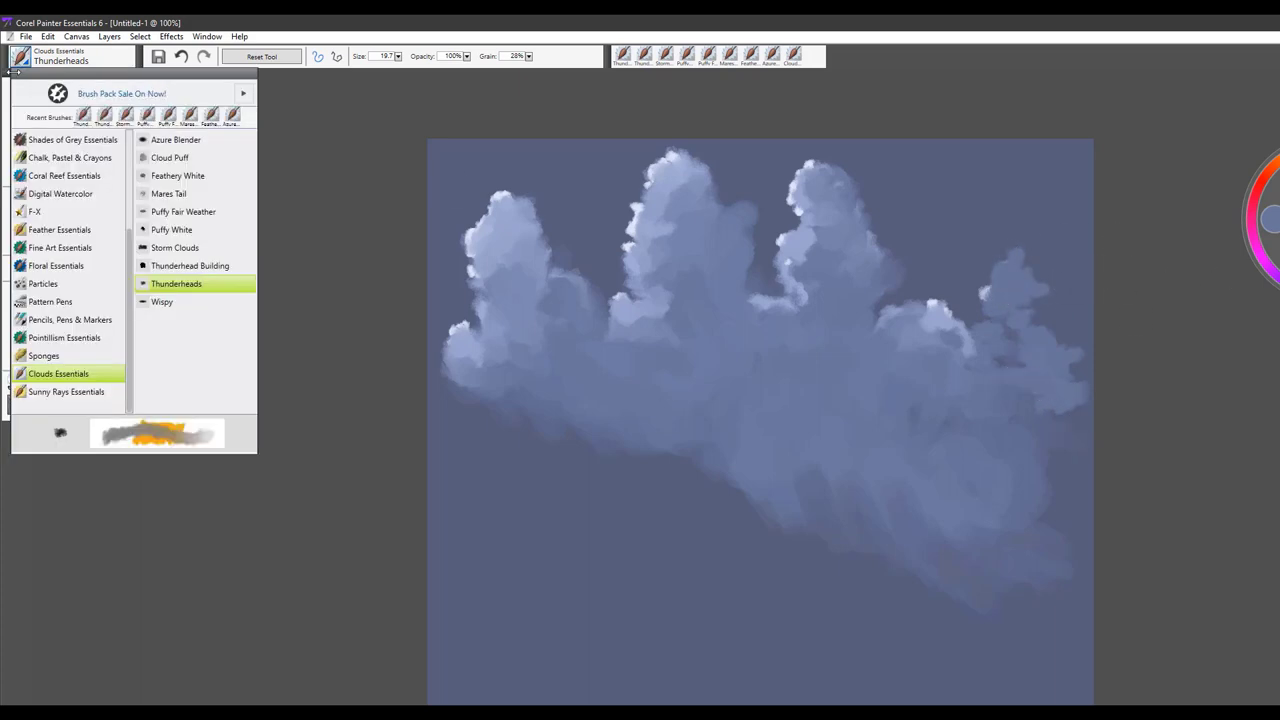
left_click(163, 302)
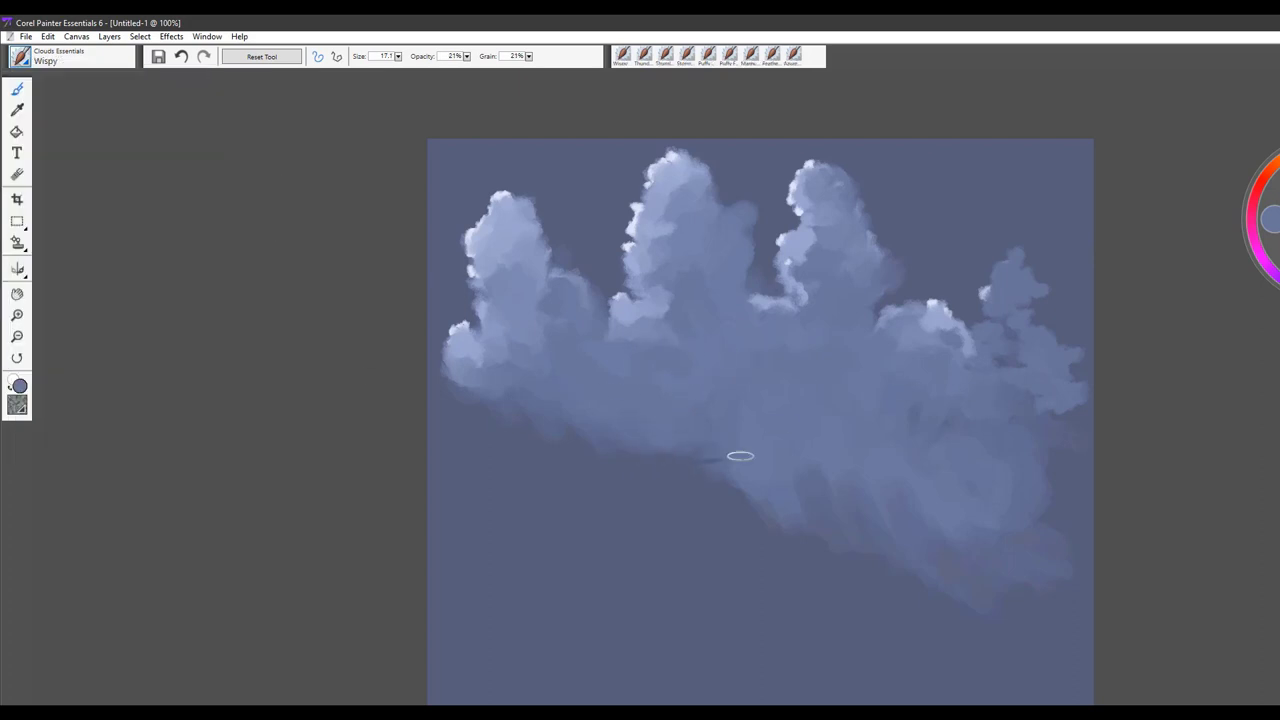
left_click_drag(743, 458, 807, 468)
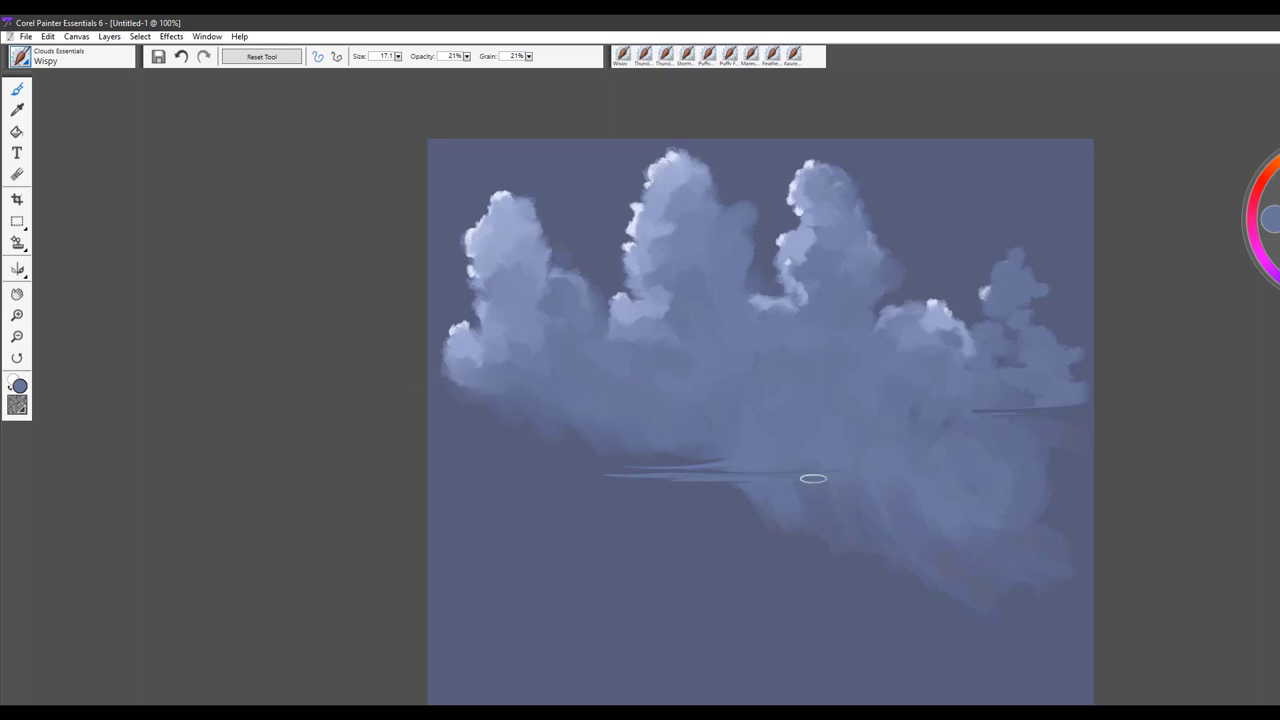
left_click_drag(748, 480, 651, 480)
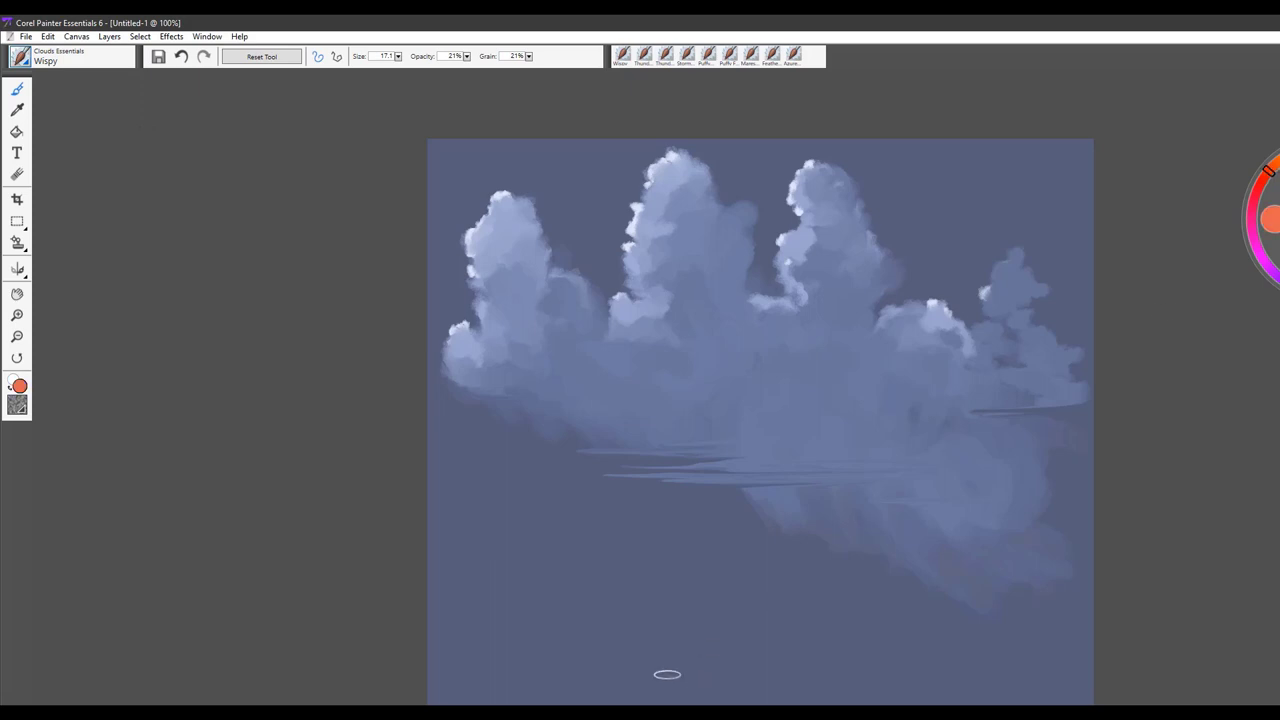
Paint a band of horizontal orange-red and golden-yellow wisps on the empty sky below the cloud bank.
mouse_move(581, 647)
left_mouse_down()
mouse_move(876, 639)
mouse_move(594, 648)
mouse_move(651, 650)
mouse_move(855, 639)
mouse_move(555, 640)
mouse_move(924, 642)
left_mouse_up()
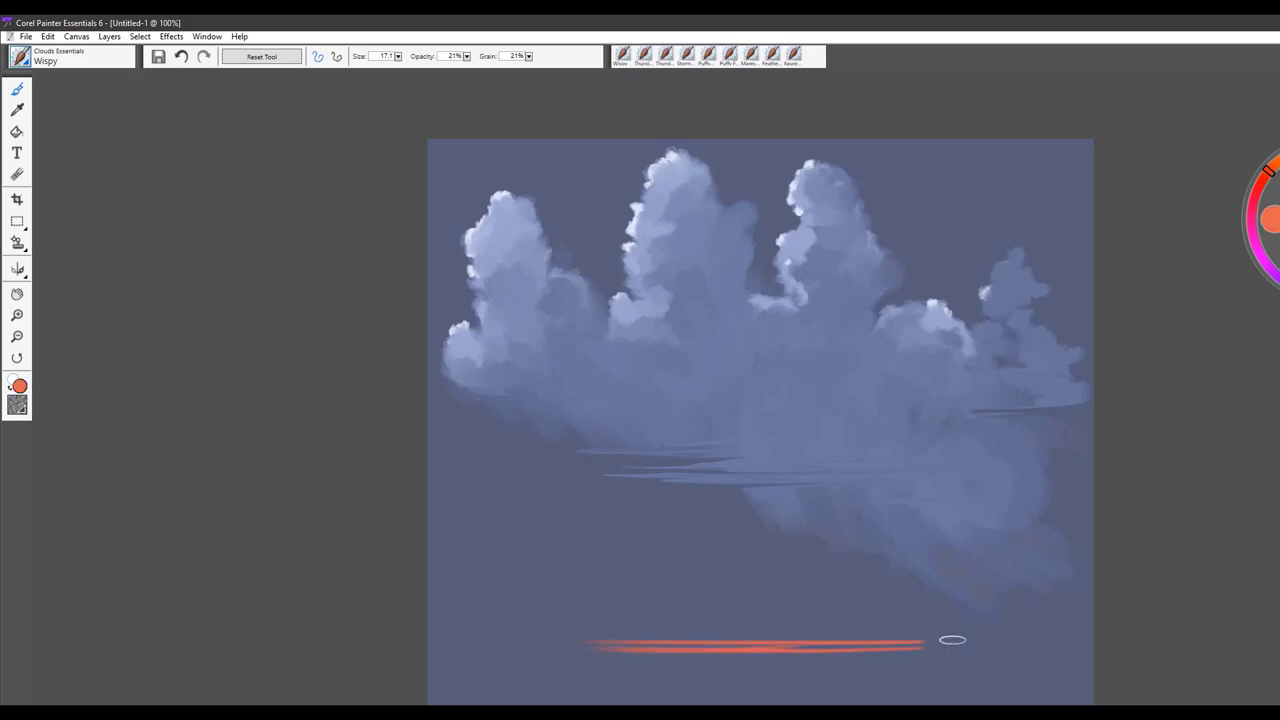
mouse_move(547, 640)
left_mouse_down()
mouse_move(972, 629)
mouse_move(680, 646)
mouse_move(916, 647)
mouse_move(478, 652)
mouse_move(666, 625)
mouse_move(778, 627)
mouse_move(719, 621)
mouse_move(985, 632)
left_mouse_up()
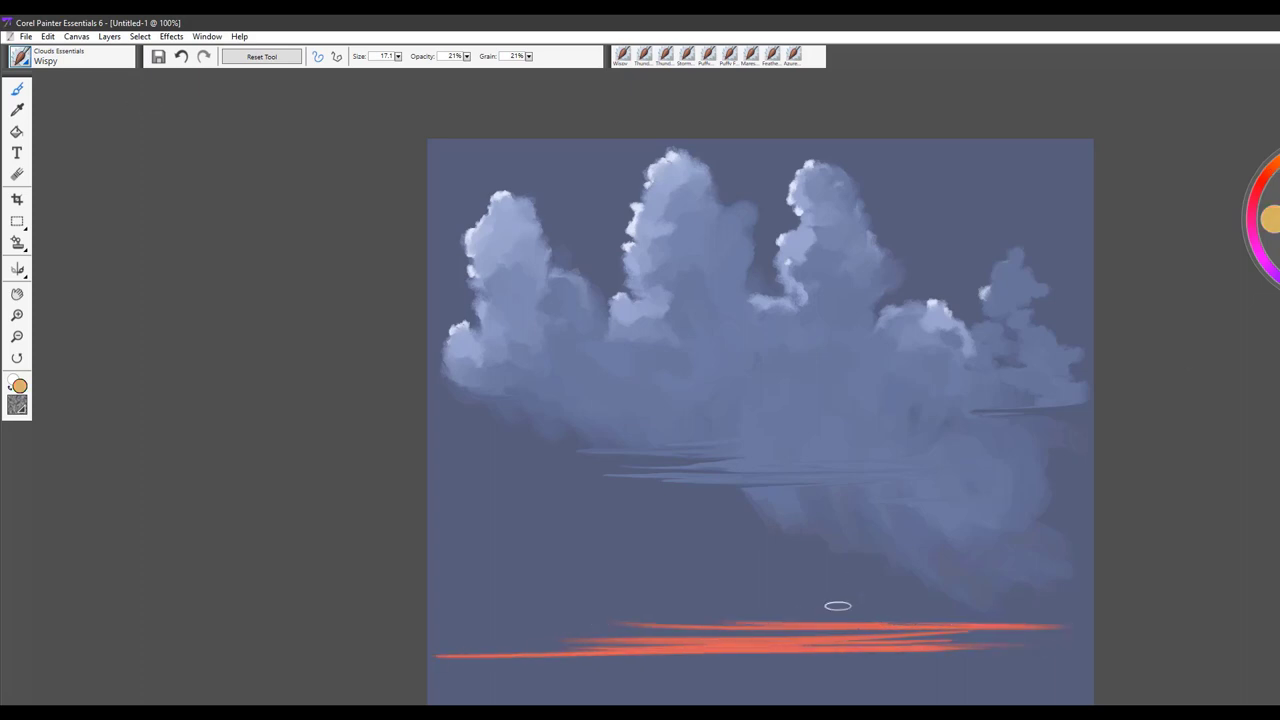
mouse_move(760, 637)
left_mouse_down()
mouse_move(876, 636)
mouse_move(591, 641)
mouse_move(1071, 640)
mouse_move(913, 635)
left_mouse_up()
mouse_move(812, 610)
left_mouse_down()
mouse_move(706, 611)
mouse_move(997, 606)
mouse_move(490, 626)
mouse_move(1065, 620)
mouse_move(880, 636)
left_mouse_up()
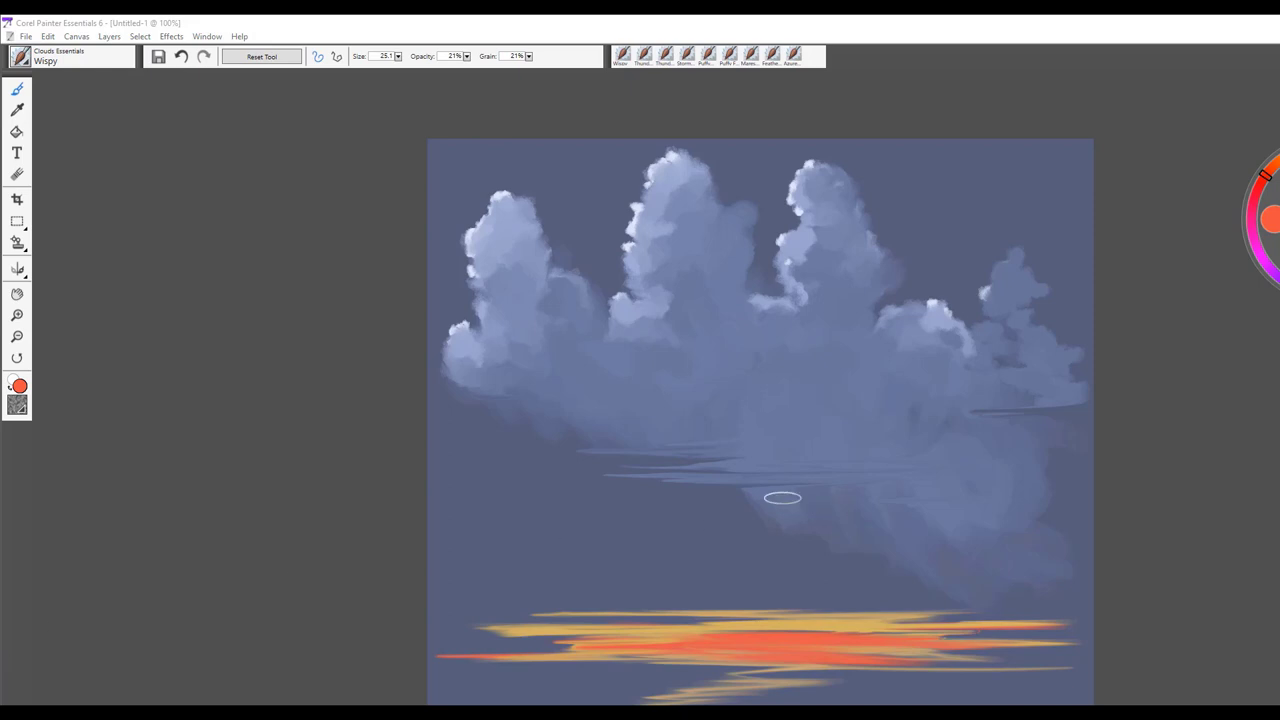
Streak orange-red wisps over the blue ones along the cloud bank's base with the Wispy brush at size 25.1.
mouse_move(760, 466)
left_mouse_down()
mouse_move(856, 468)
mouse_move(648, 469)
left_mouse_up()
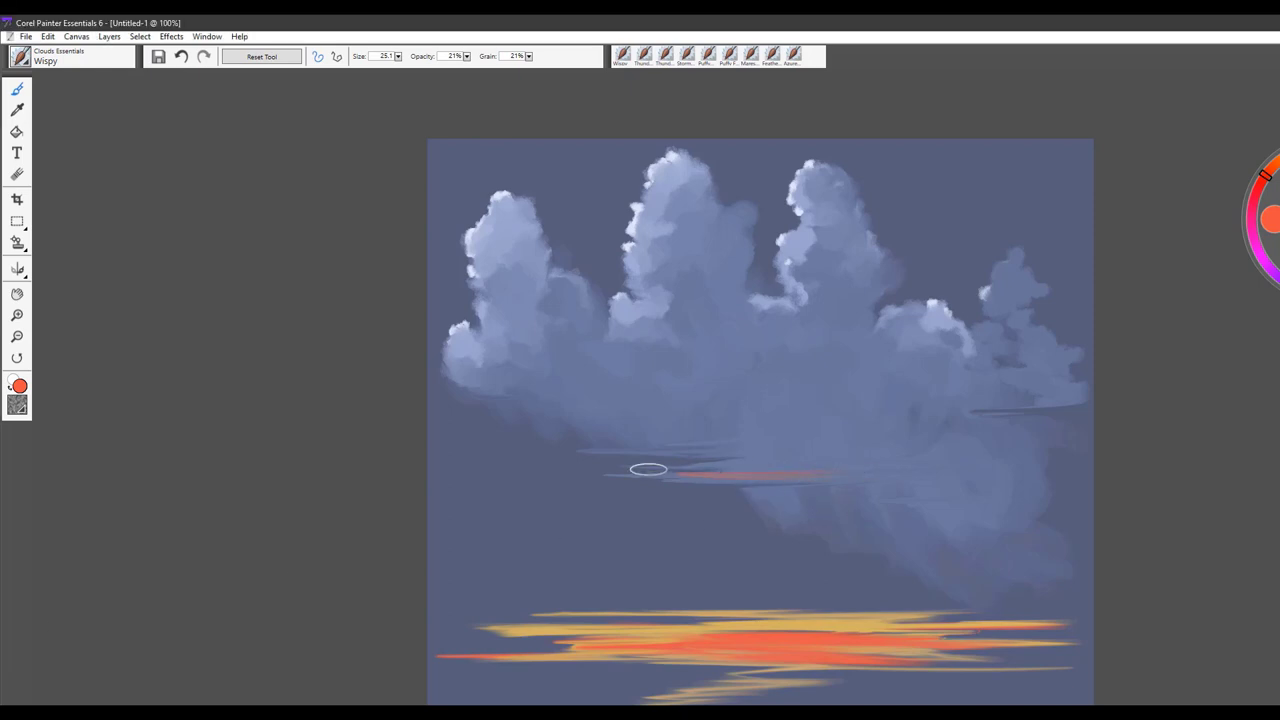
mouse_move(757, 449)
left_mouse_down()
mouse_move(623, 451)
mouse_move(730, 454)
left_mouse_up()
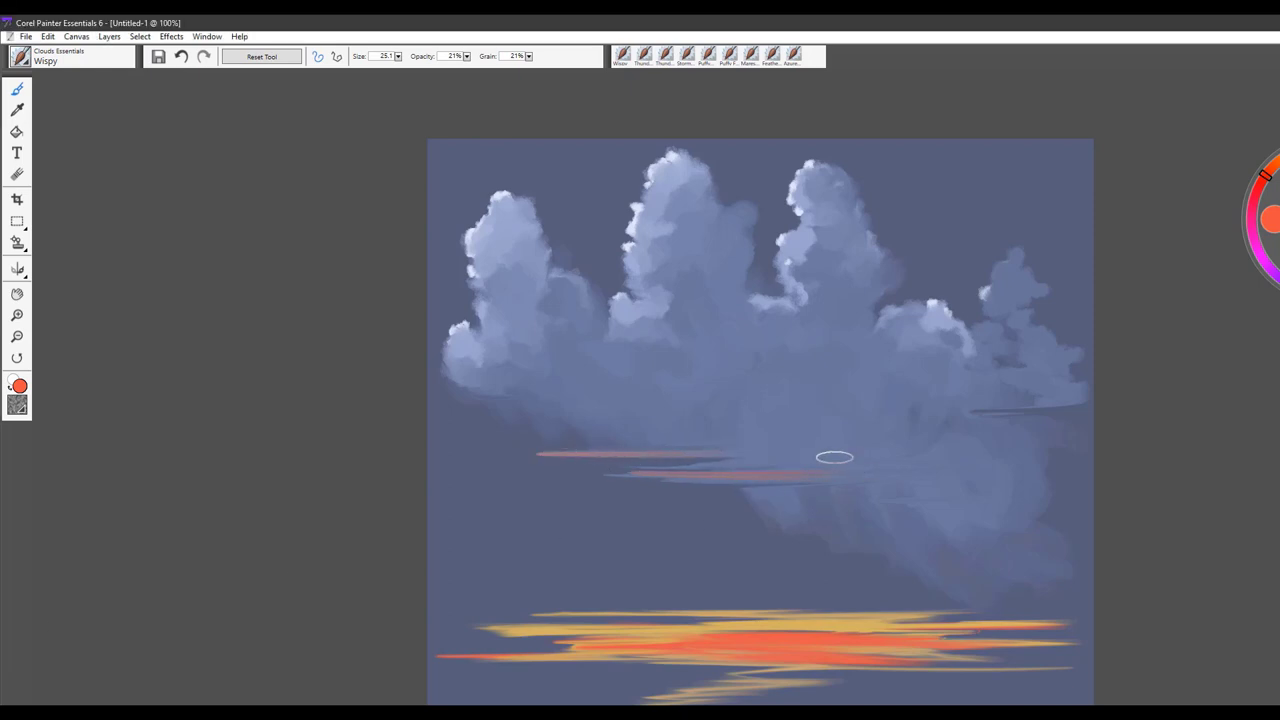
mouse_move(486, 394)
left_mouse_down()
mouse_move(572, 388)
mouse_move(474, 395)
mouse_move(637, 387)
mouse_move(482, 393)
mouse_move(601, 387)
mouse_move(485, 385)
mouse_move(574, 397)
left_mouse_up()
mouse_move(766, 443)
left_mouse_down()
mouse_move(699, 440)
mouse_move(853, 436)
mouse_move(816, 454)
mouse_move(603, 470)
left_mouse_up()
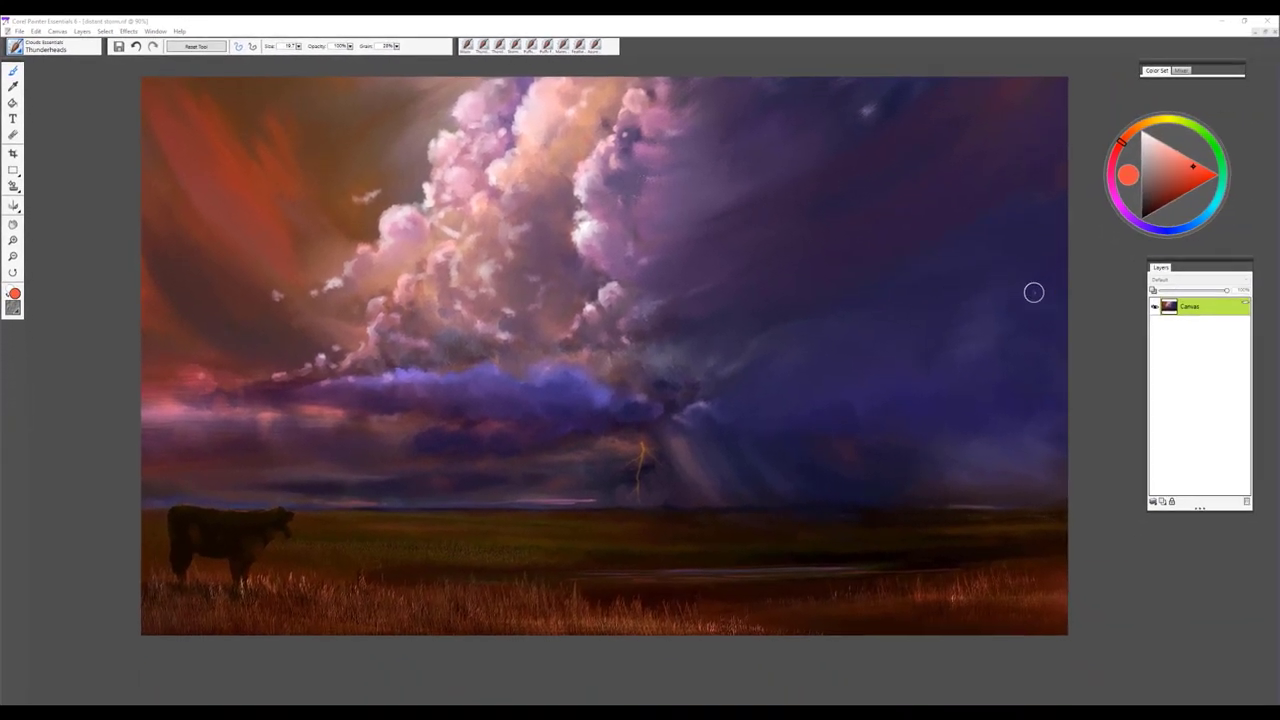
In the distant storm painting, sample pale pink and paint over the round puff on the thundercloud's left edge with the Thunderheads brush.
left_click(600, 239)
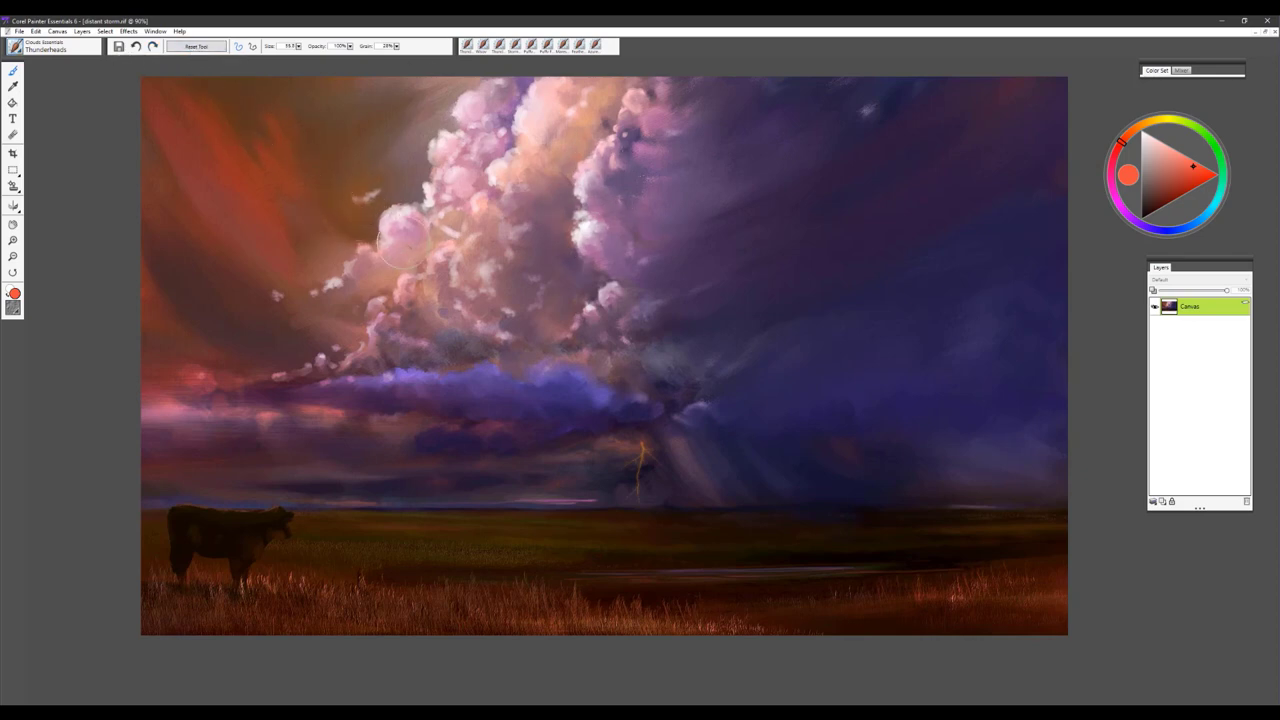
left_click(400, 230)
left_click(1150, 146)
left_click(404, 226, "alt")
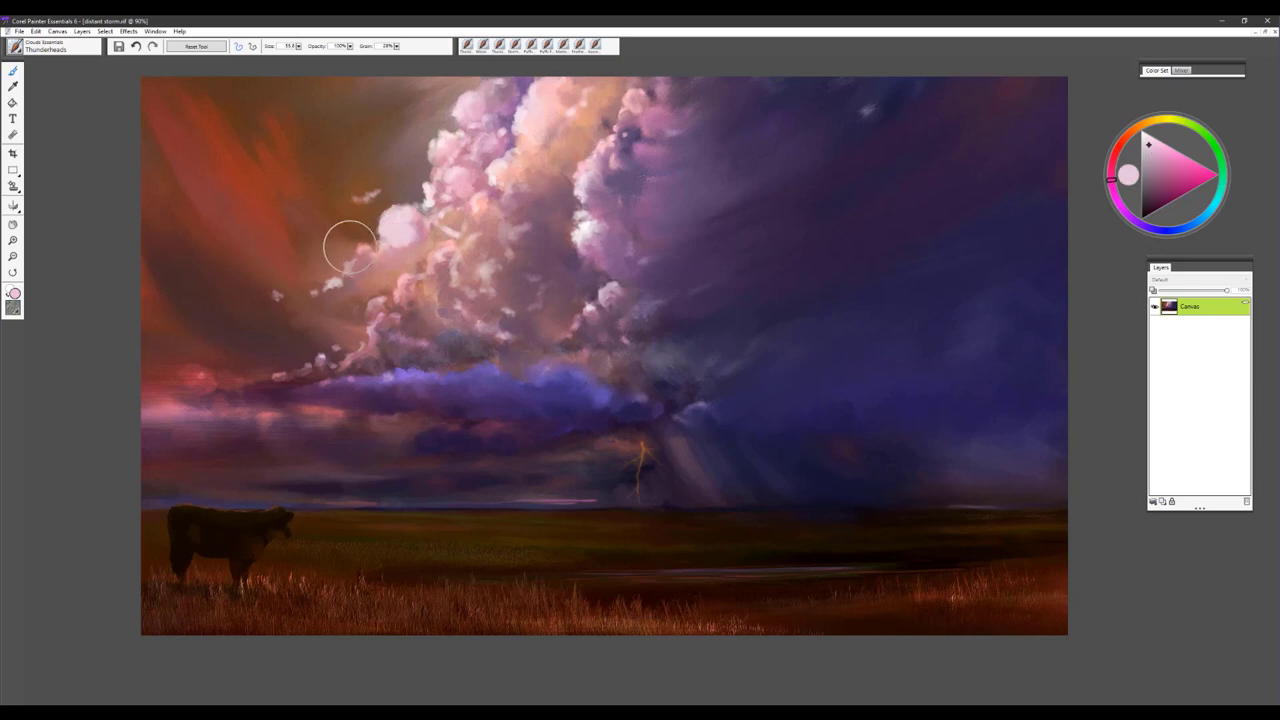
Reduce the Thunderheads brush and paint a tapering trail of pale pink puffs extending left from the thundercloud into the orange sky.
key("bracketleft")
mouse_move(358, 231)
left_mouse_down()
mouse_move(348, 200)
mouse_move(364, 216)
mouse_move(318, 236)
mouse_move(287, 231)
left_mouse_up()
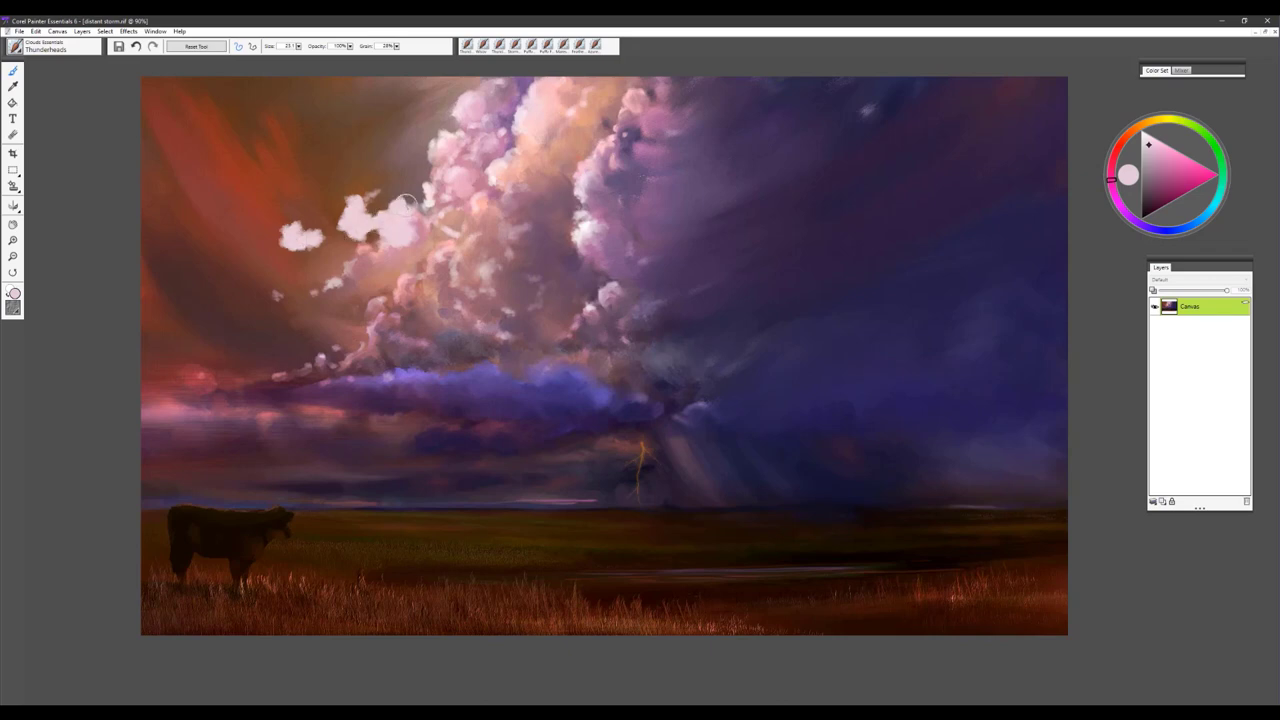
left_click_drag(381, 218, 314, 217)
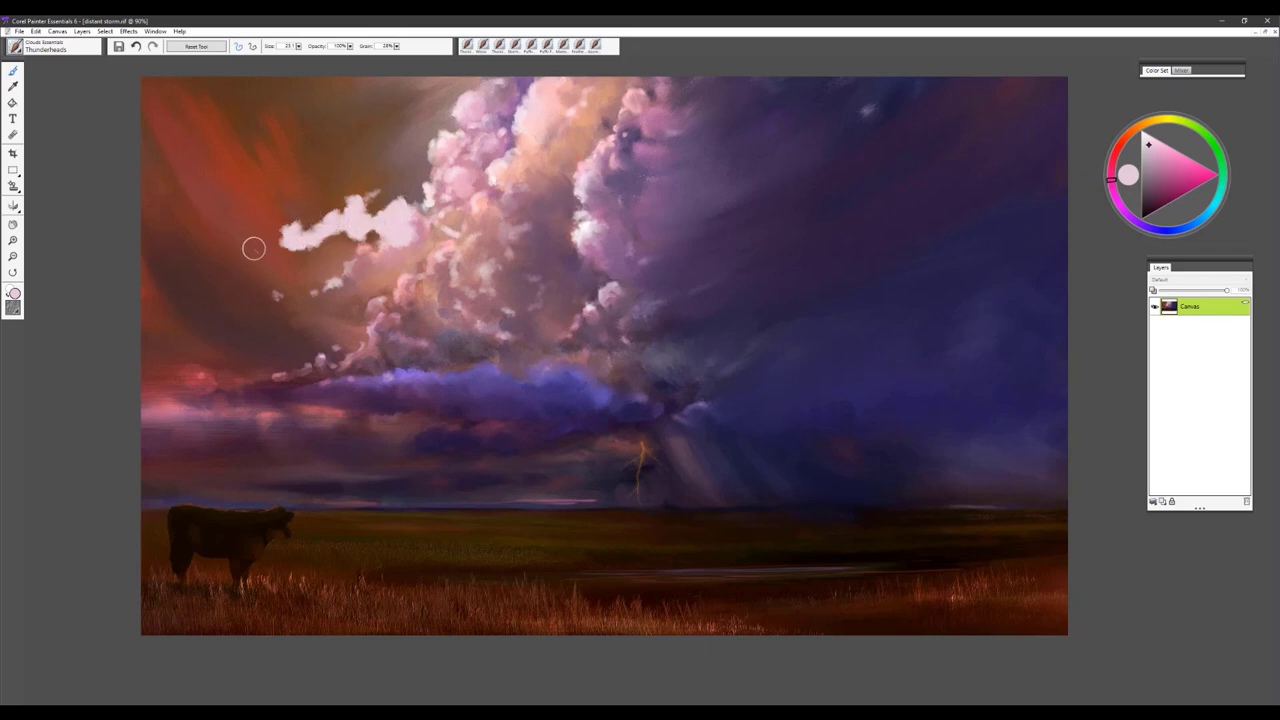
mouse_move(253, 248)
left_mouse_down()
mouse_move(213, 239)
mouse_move(248, 246)
left_mouse_up()
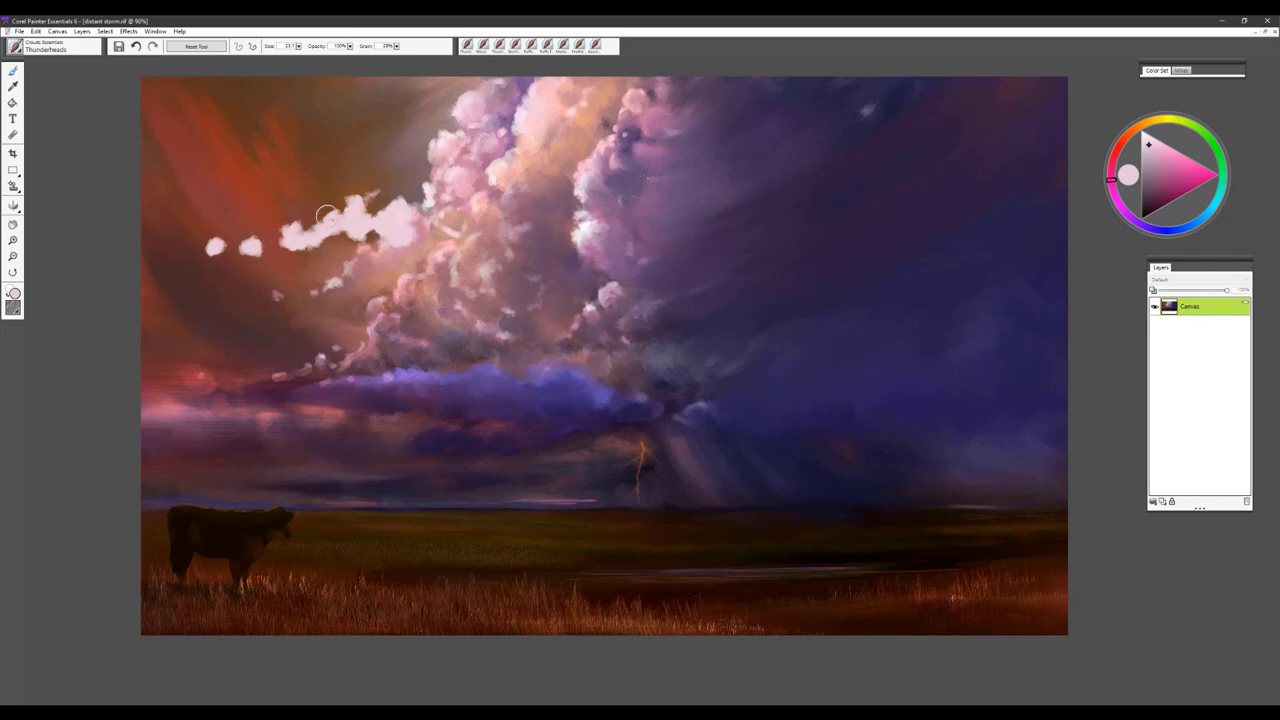
left_click_drag(326, 216, 269, 242)
left_click_drag(250, 243, 186, 250)
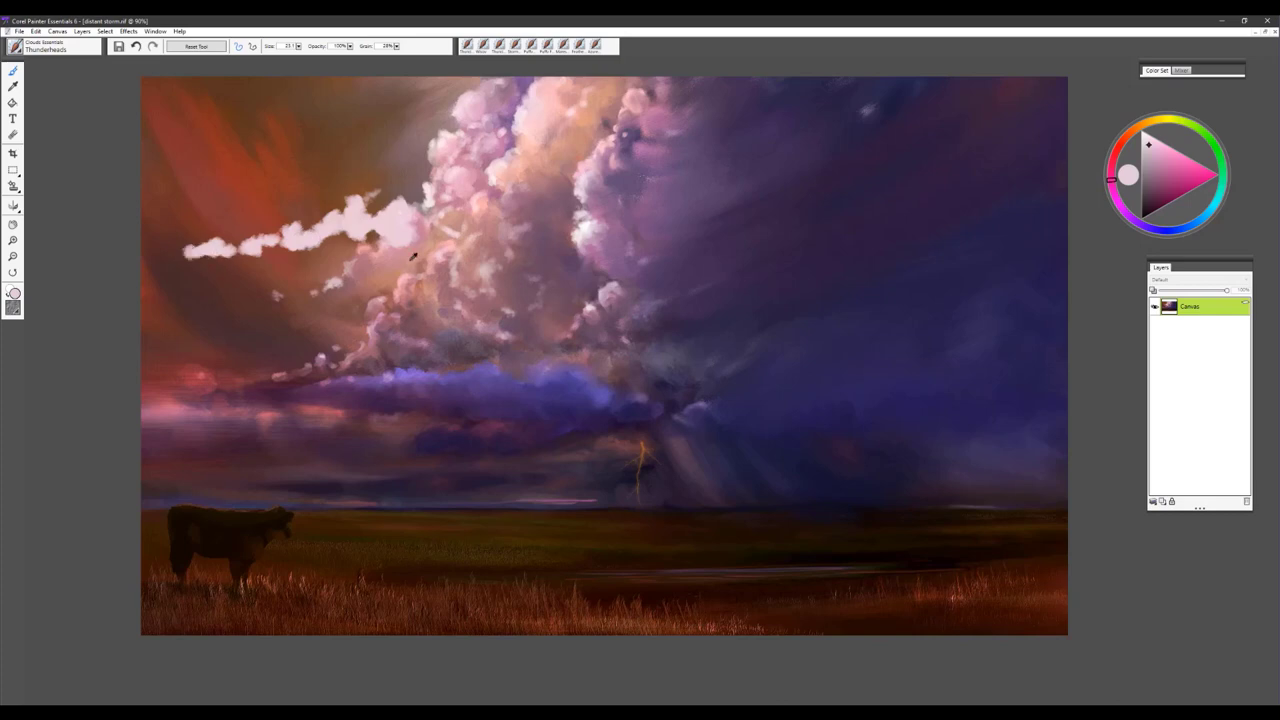
Sample a dusty pink near the thundercloud's left edge and extend the pink cloud trail's left tip with small shaded puffs.
left_click(372, 239, "alt")
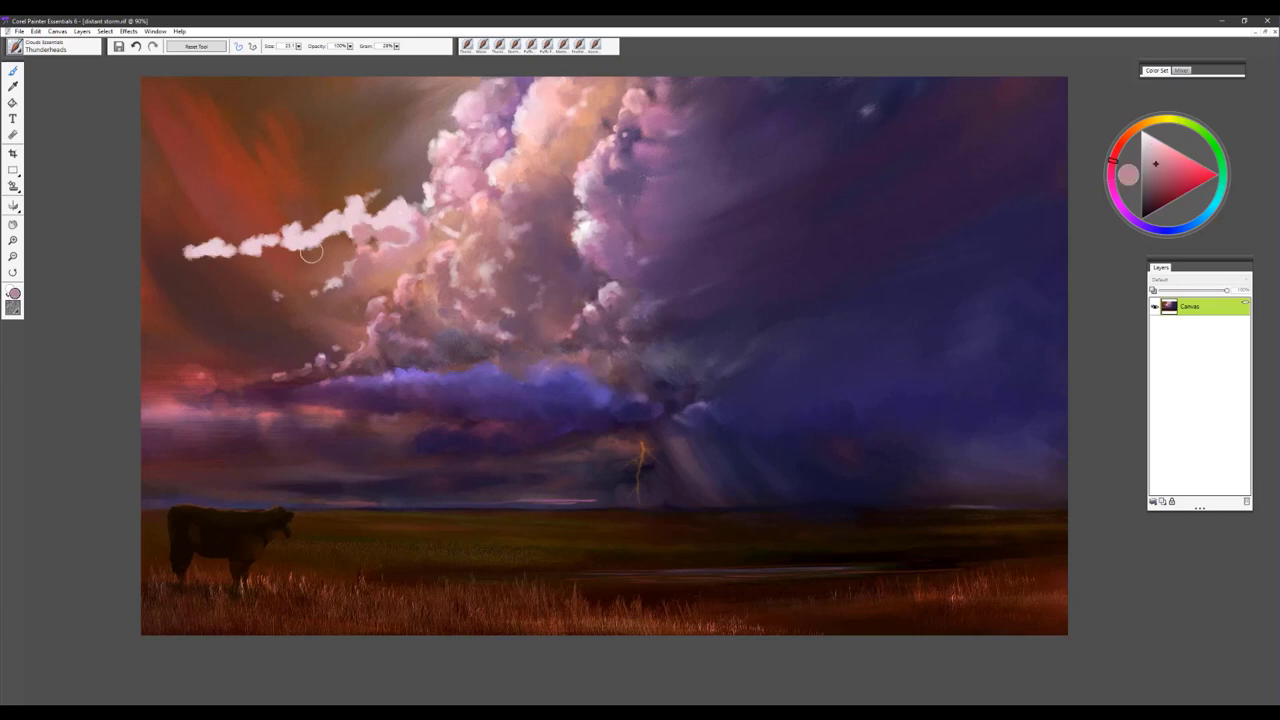
left_click_drag(207, 256, 174, 260)
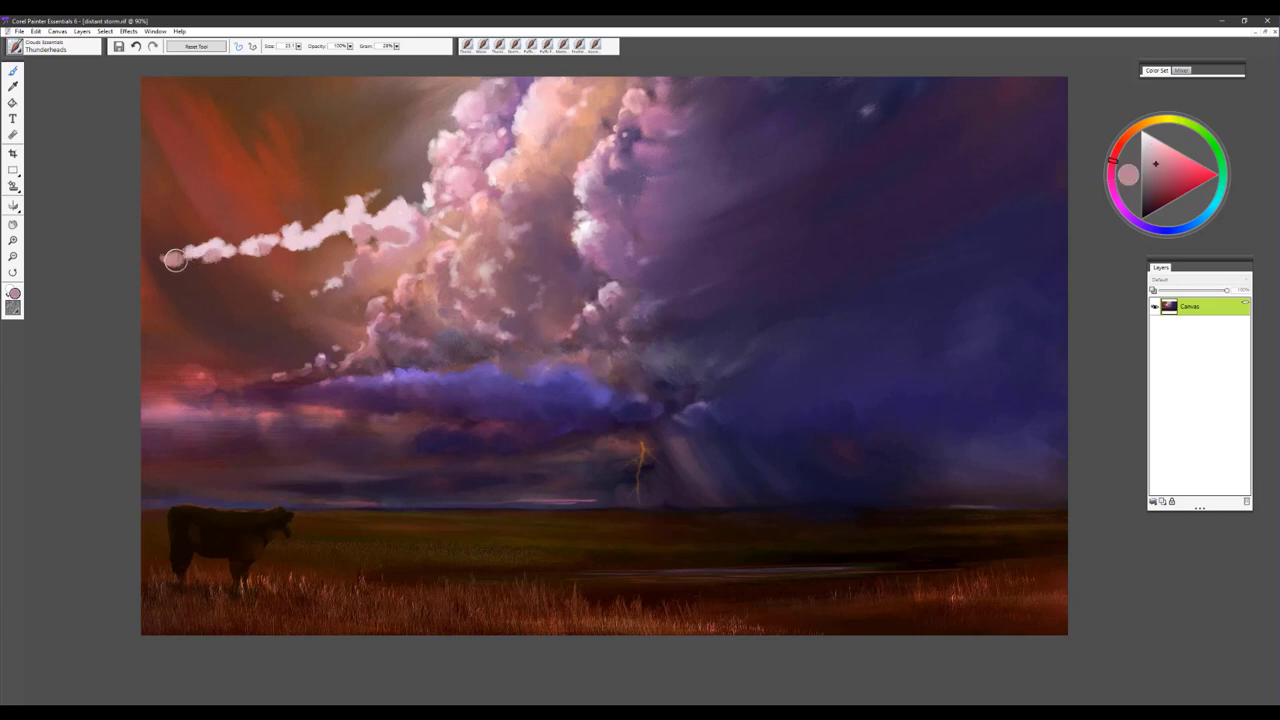
Sample grey-violet tones and paint a bank of billowing Thunderheads puffs across the dark blue sky right of the thundercloud.
left_click(790, 309, "alt")
mouse_move(820, 289)
left_mouse_down()
mouse_move(844, 313)
mouse_move(859, 313)
mouse_move(779, 311)
mouse_move(770, 357)
mouse_move(718, 363)
mouse_move(731, 331)
mouse_move(856, 331)
mouse_move(820, 368)
mouse_move(856, 358)
mouse_move(813, 345)
mouse_move(884, 340)
mouse_move(905, 358)
mouse_move(890, 324)
mouse_move(905, 315)
mouse_move(919, 320)
mouse_move(840, 362)
mouse_move(902, 315)
mouse_move(959, 343)
mouse_move(896, 302)
mouse_move(833, 333)
mouse_move(760, 304)
mouse_move(790, 341)
mouse_move(735, 296)
mouse_move(761, 275)
mouse_move(755, 334)
mouse_move(859, 395)
mouse_move(917, 362)
mouse_move(1035, 359)
mouse_move(1021, 375)
mouse_move(1056, 382)
mouse_move(908, 366)
mouse_move(856, 397)
mouse_move(883, 389)
mouse_move(828, 397)
mouse_move(889, 379)
mouse_move(885, 360)
mouse_move(846, 353)
mouse_move(923, 331)
mouse_move(916, 322)
mouse_move(743, 374)
left_mouse_up()
left_click(1000, 365, "alt")
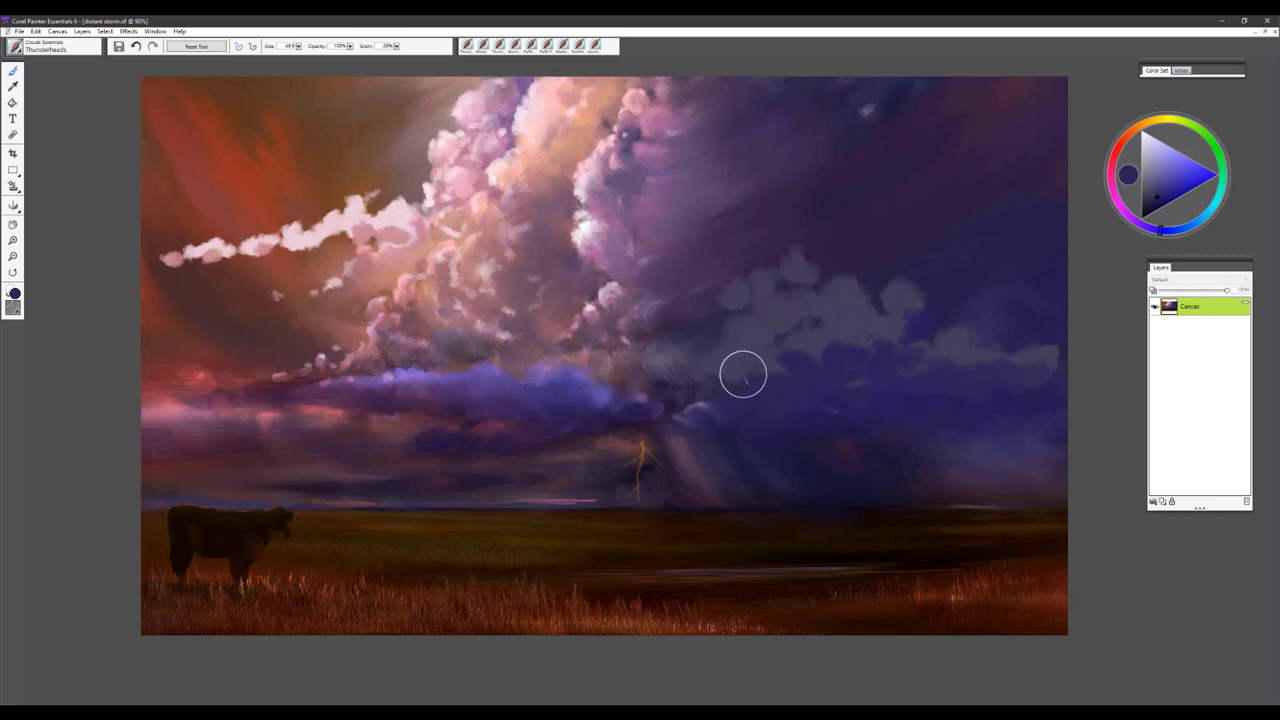
left_click(791, 304, "alt")
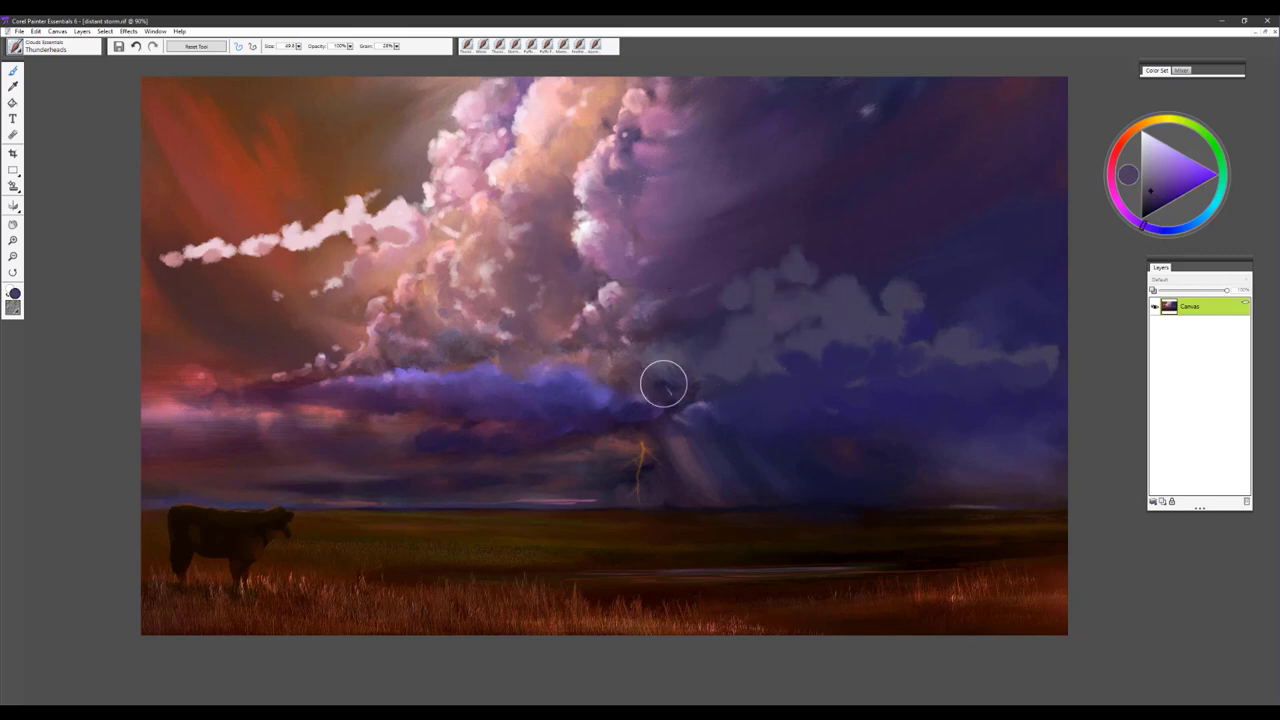
left_click(700, 305, "alt")
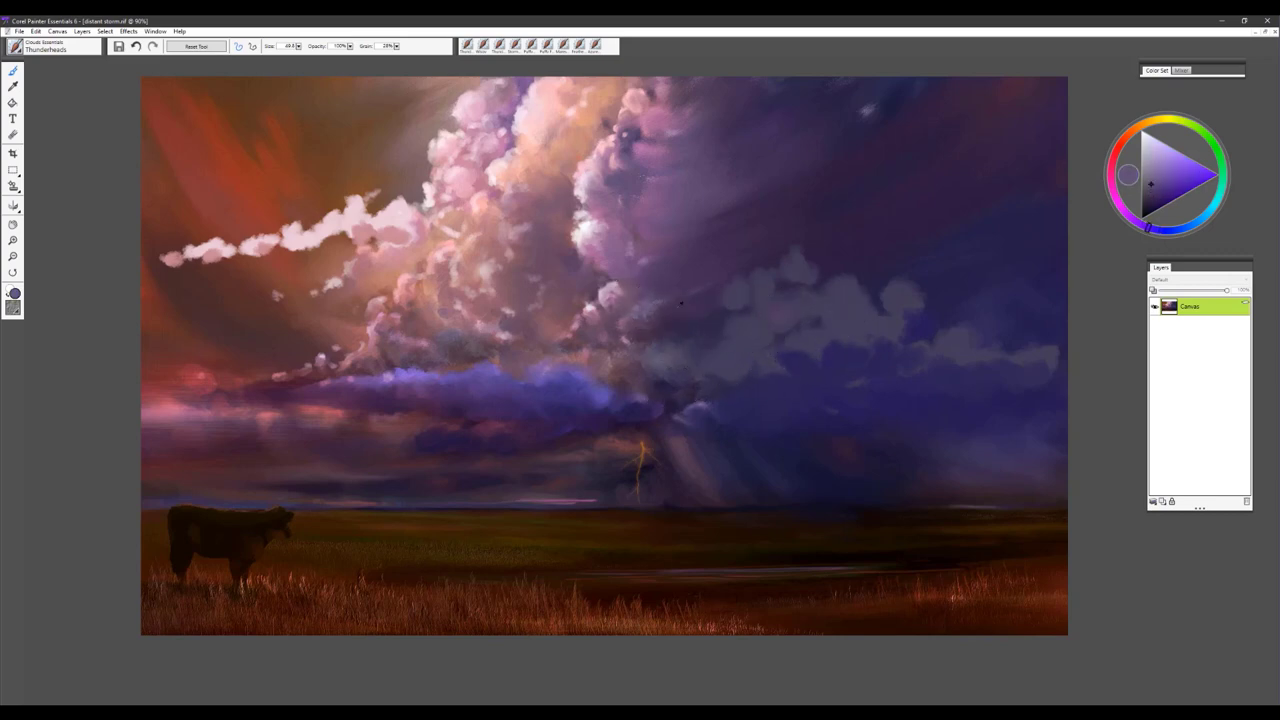
Layer more muted violet and slate-blue puffs over the new cloud bank and build a second row below it.
mouse_move(775, 330)
left_mouse_down()
mouse_move(740, 335)
mouse_move(725, 289)
mouse_move(776, 302)
mouse_move(798, 338)
mouse_move(820, 326)
mouse_move(801, 301)
mouse_move(757, 359)
mouse_move(677, 363)
mouse_move(816, 343)
mouse_move(842, 319)
mouse_move(858, 338)
mouse_move(883, 337)
mouse_move(902, 303)
mouse_move(911, 333)
mouse_move(992, 353)
mouse_move(968, 372)
mouse_move(934, 350)
mouse_move(1040, 365)
mouse_move(898, 376)
mouse_move(818, 347)
mouse_move(880, 350)
mouse_move(932, 376)
left_mouse_up()
left_click(934, 360, "alt")
mouse_move(785, 367)
left_mouse_down()
mouse_move(829, 361)
mouse_move(810, 352)
mouse_move(867, 358)
left_mouse_up()
mouse_move(951, 341)
left_mouse_down()
mouse_move(931, 346)
mouse_move(1000, 363)
mouse_move(917, 371)
left_mouse_up()
mouse_move(871, 445)
left_mouse_down()
mouse_move(932, 442)
mouse_move(766, 422)
mouse_move(808, 418)
mouse_move(748, 397)
mouse_move(898, 419)
mouse_move(891, 410)
mouse_move(768, 387)
mouse_move(1000, 446)
mouse_move(954, 426)
left_mouse_up()
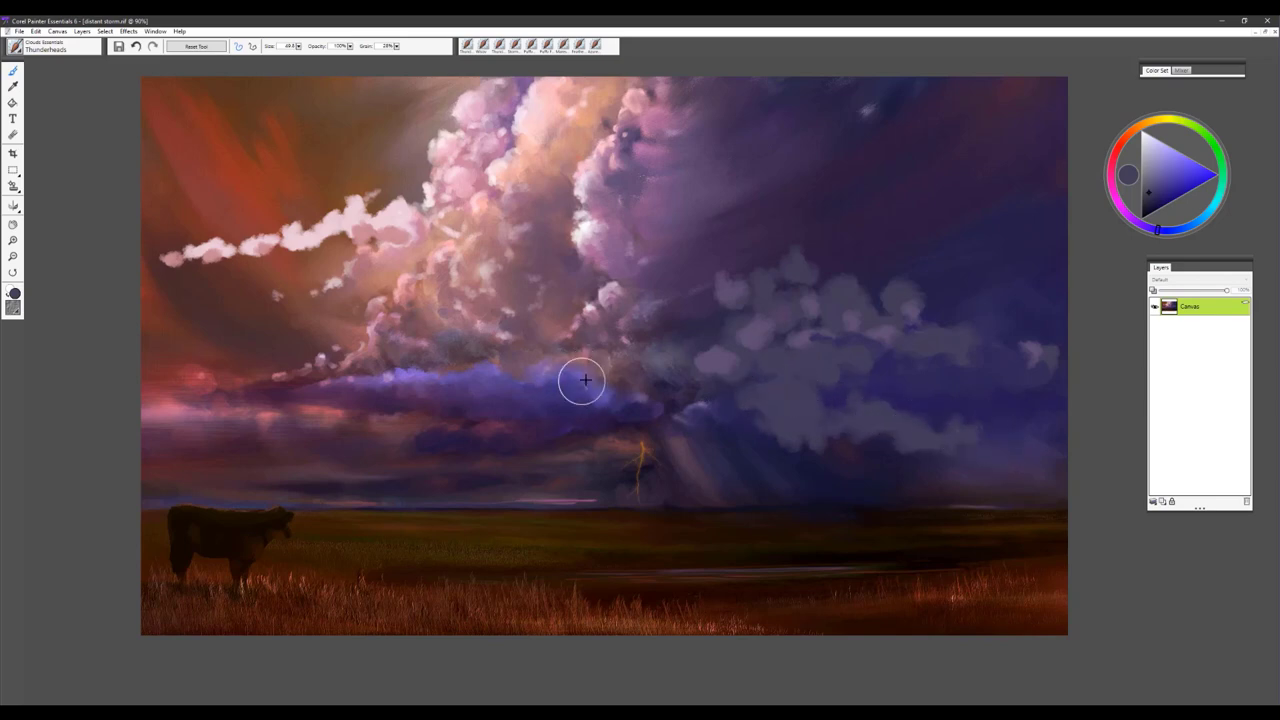
Reduce the Thunderheads brush and paint blue-violet puffs along the upper edge of the blue cloud bank beneath the thundercloud.
left_click_drag(580, 380, 590, 379, "ctrl+alt")
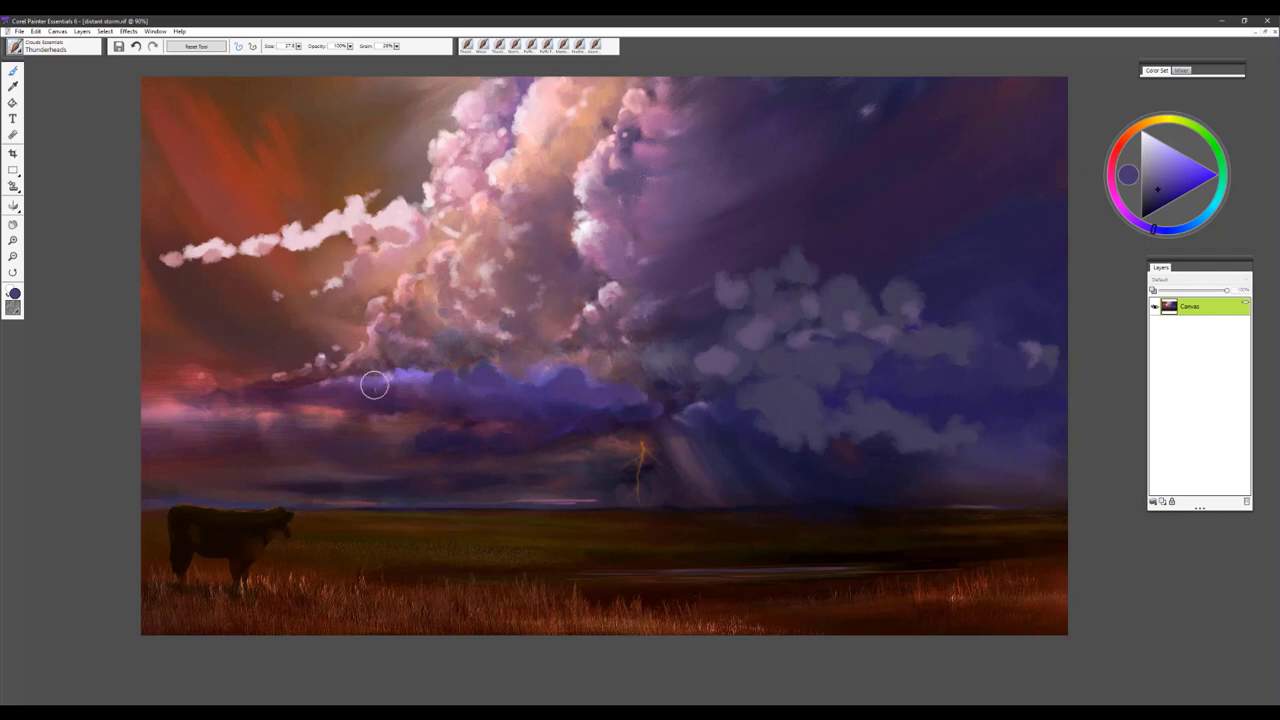
With a reduced Cloud Puff brush, paint sampled pale pink along the underside of the cloud trail left of the thundercloud.
left_click(341, 229, "alt")
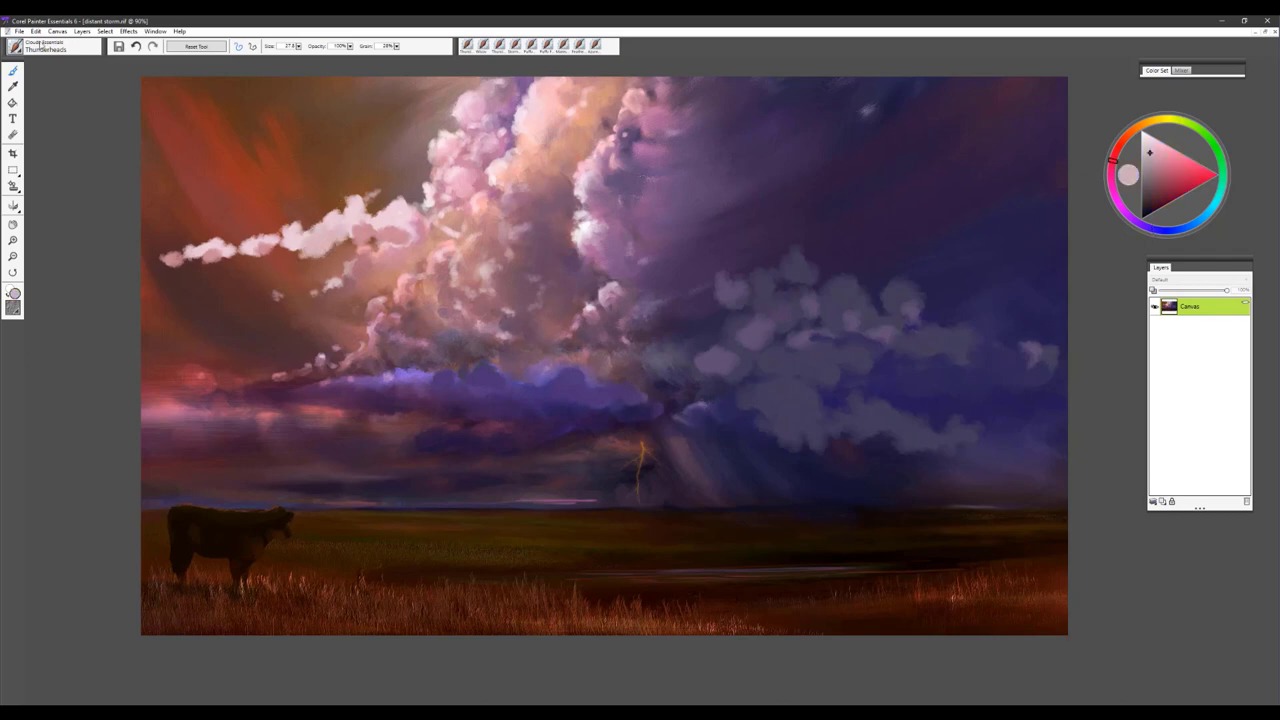
key("ctrl+b")
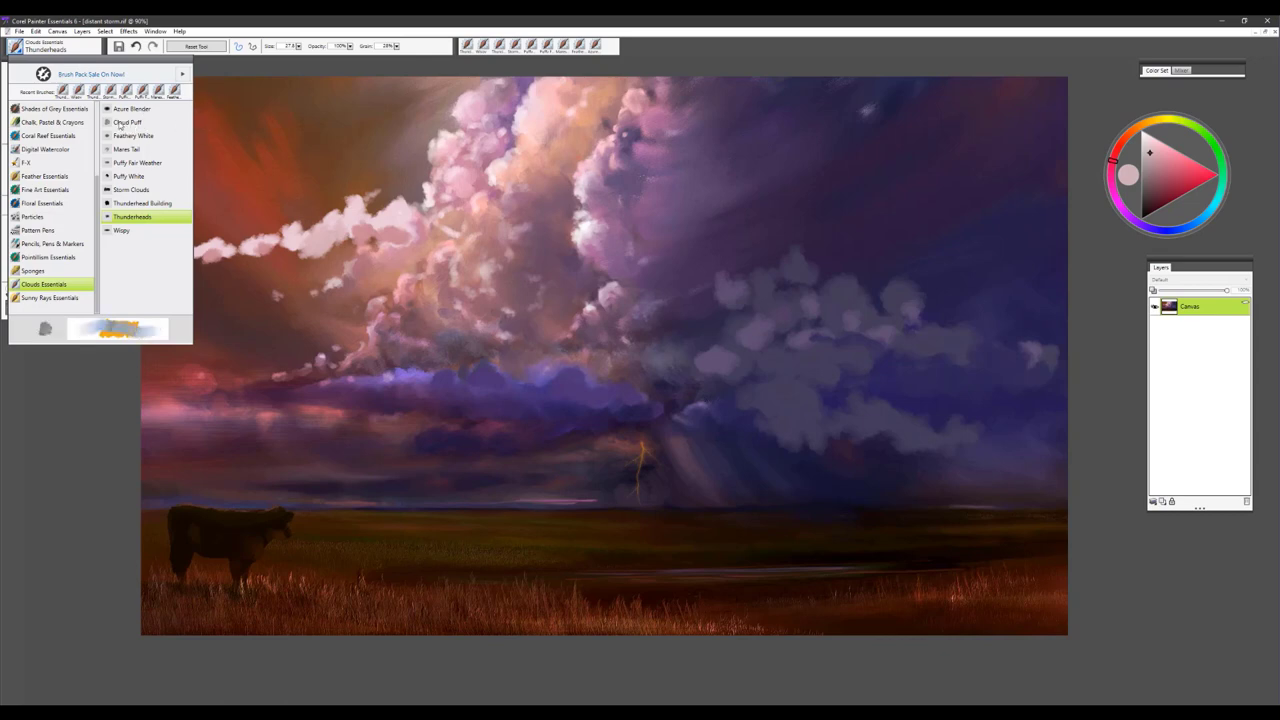
left_click(126, 123)
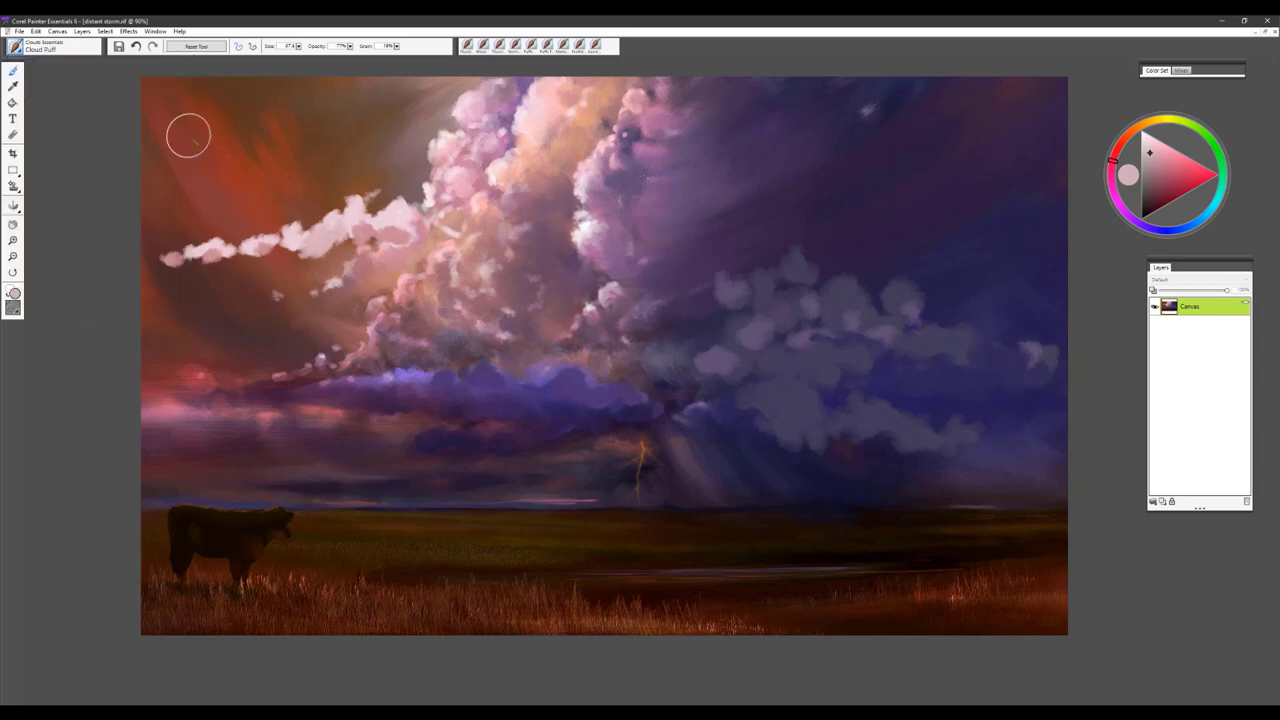
key("bracketleft")
key("bracketleft")
key("bracketleft")
key("bracketleft")
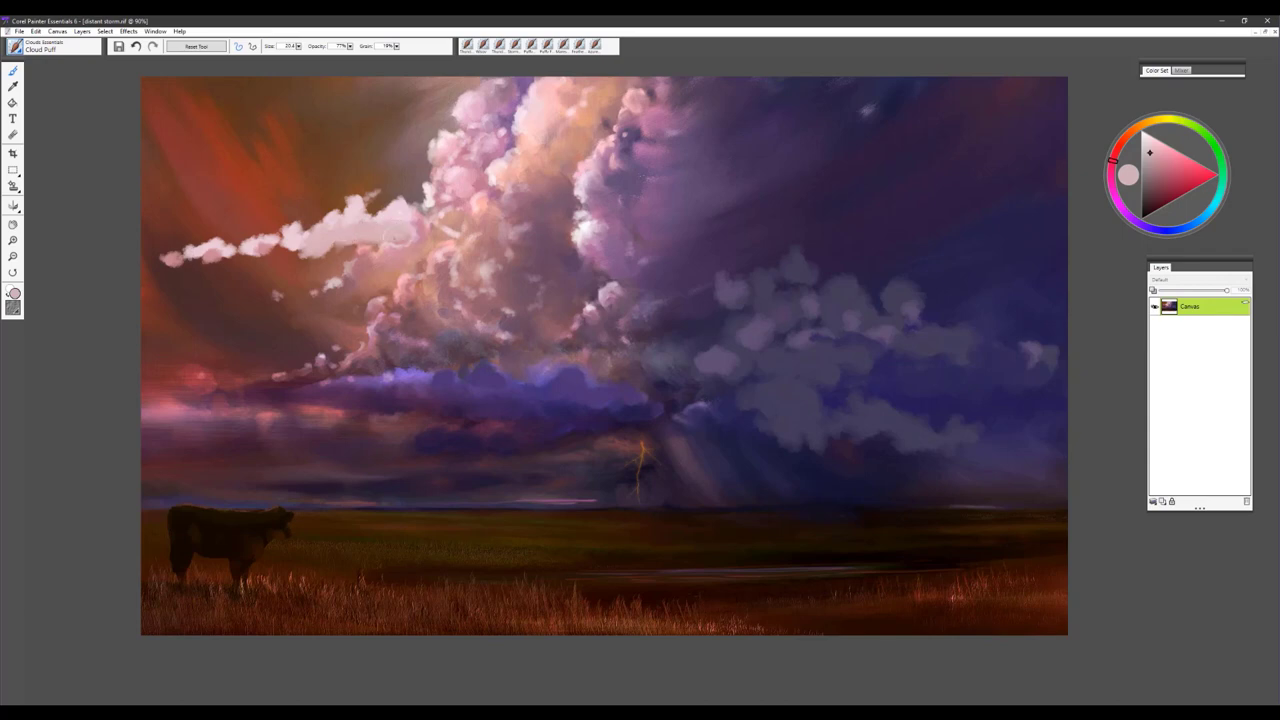
left_click_drag(327, 254, 263, 265)
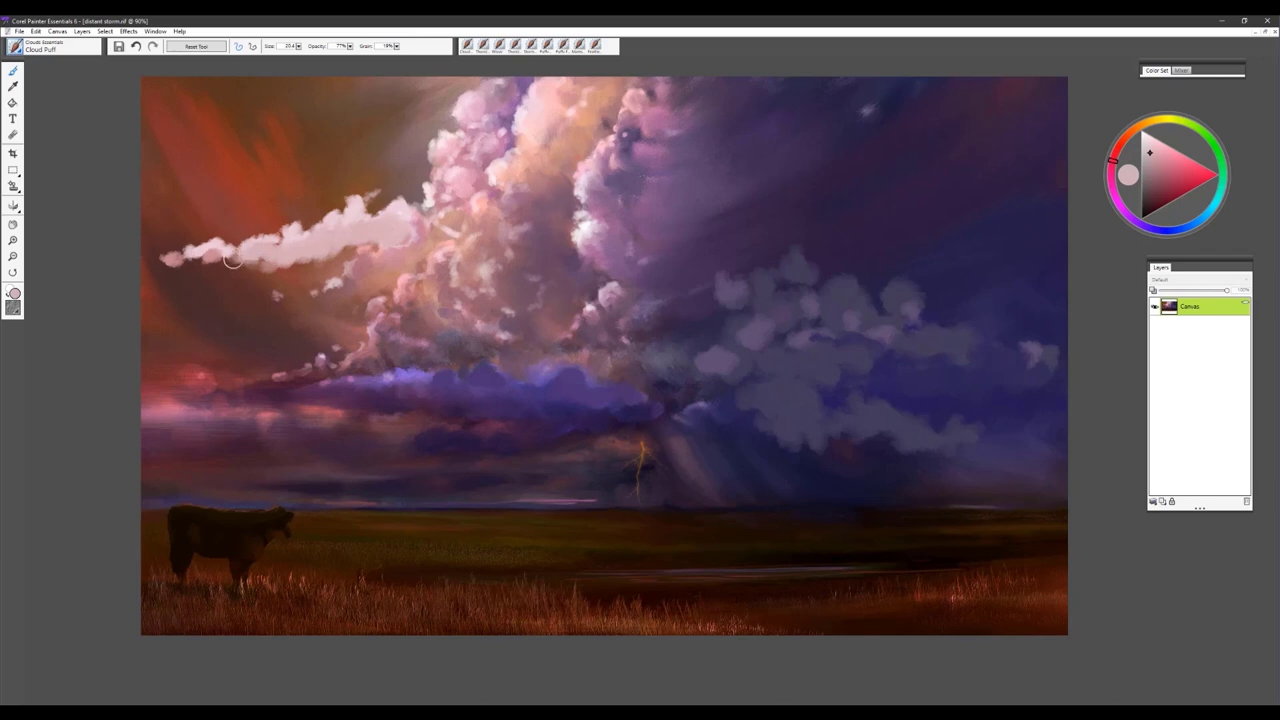
Enlarge the Cloud Puff brush to a radius of about 44 and soften and fill out the pink trail's edges.
key("bracketright")
key("bracketright")
key("bracketright")
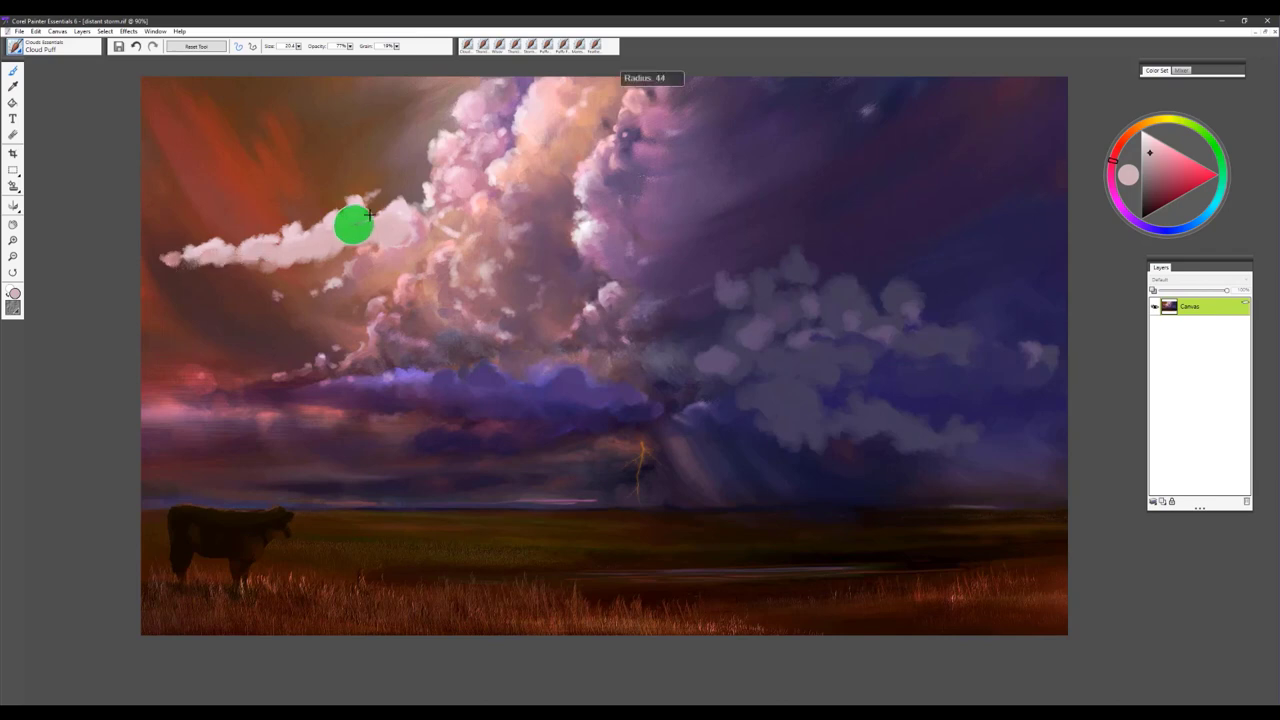
mouse_move(370, 195)
left_mouse_down()
mouse_move(393, 215)
mouse_move(318, 215)
mouse_move(282, 240)
mouse_move(227, 240)
mouse_move(180, 262)
mouse_move(284, 271)
mouse_move(211, 271)
mouse_move(220, 288)
mouse_move(240, 270)
mouse_move(271, 278)
mouse_move(420, 232)
mouse_move(288, 263)
left_mouse_up()
Sample dark brown from the sky beneath the pink trail and blend soft brownish shading into the grey-violet clouds right of the thundercloud.
left_click(234, 274, "alt")
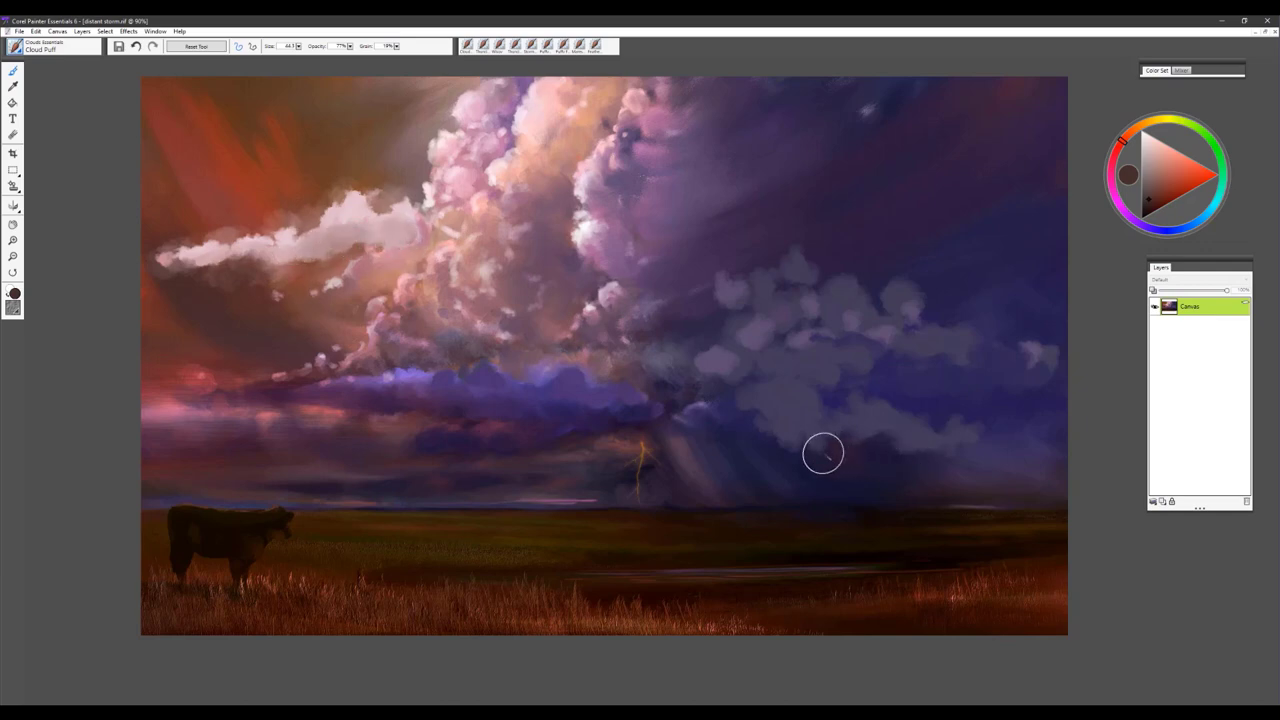
mouse_move(847, 439)
left_mouse_down()
mouse_move(933, 444)
mouse_move(957, 424)
mouse_move(1014, 443)
left_mouse_up()
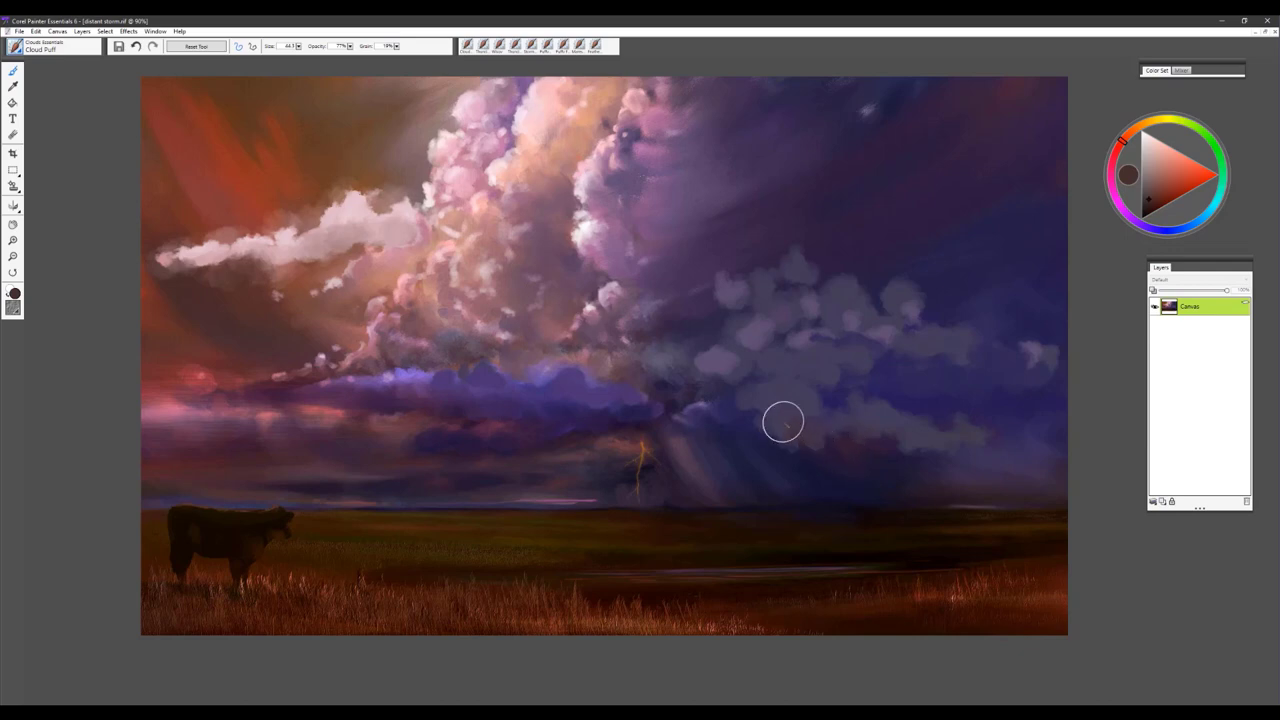
mouse_move(767, 415)
left_mouse_down()
mouse_move(796, 443)
mouse_move(820, 421)
mouse_move(967, 445)
mouse_move(956, 407)
mouse_move(838, 361)
mouse_move(826, 387)
mouse_move(830, 373)
mouse_move(926, 354)
mouse_move(875, 336)
mouse_move(1041, 366)
left_mouse_up()
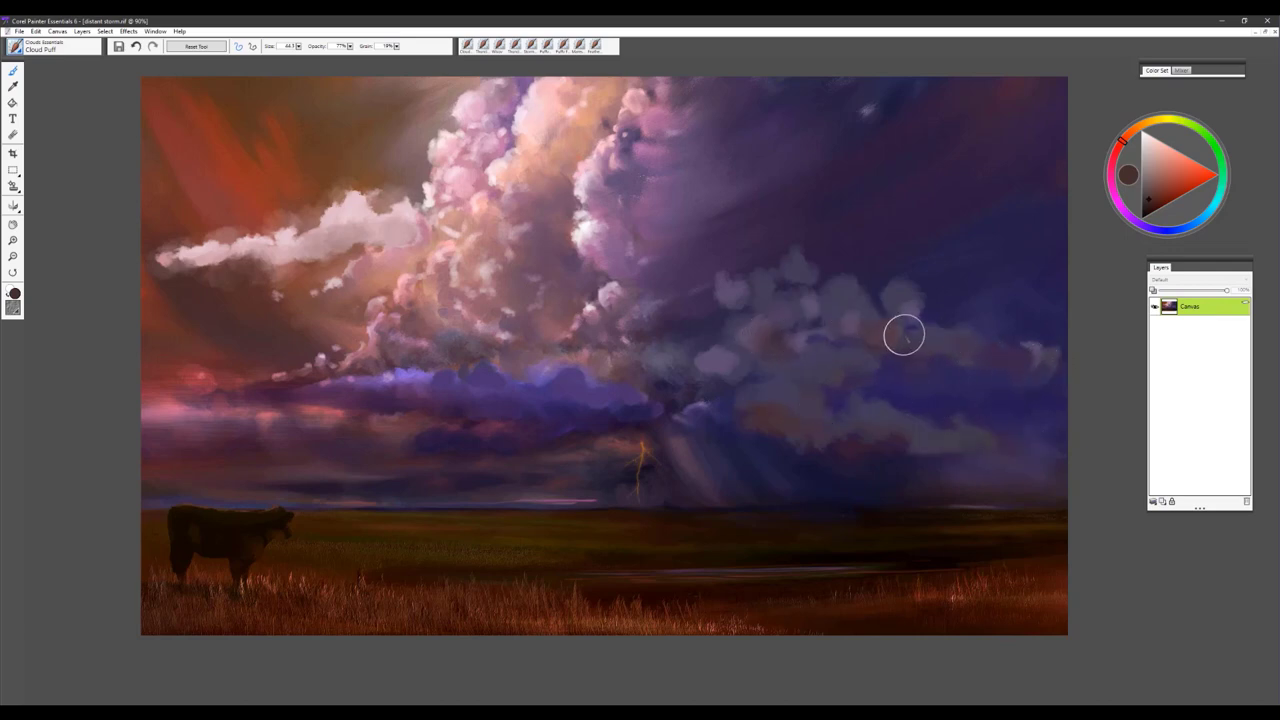
Switch to the Mares Tail brush and reduce its size to about 43 for working on the grey-violet clouds.
left_click(15, 46)
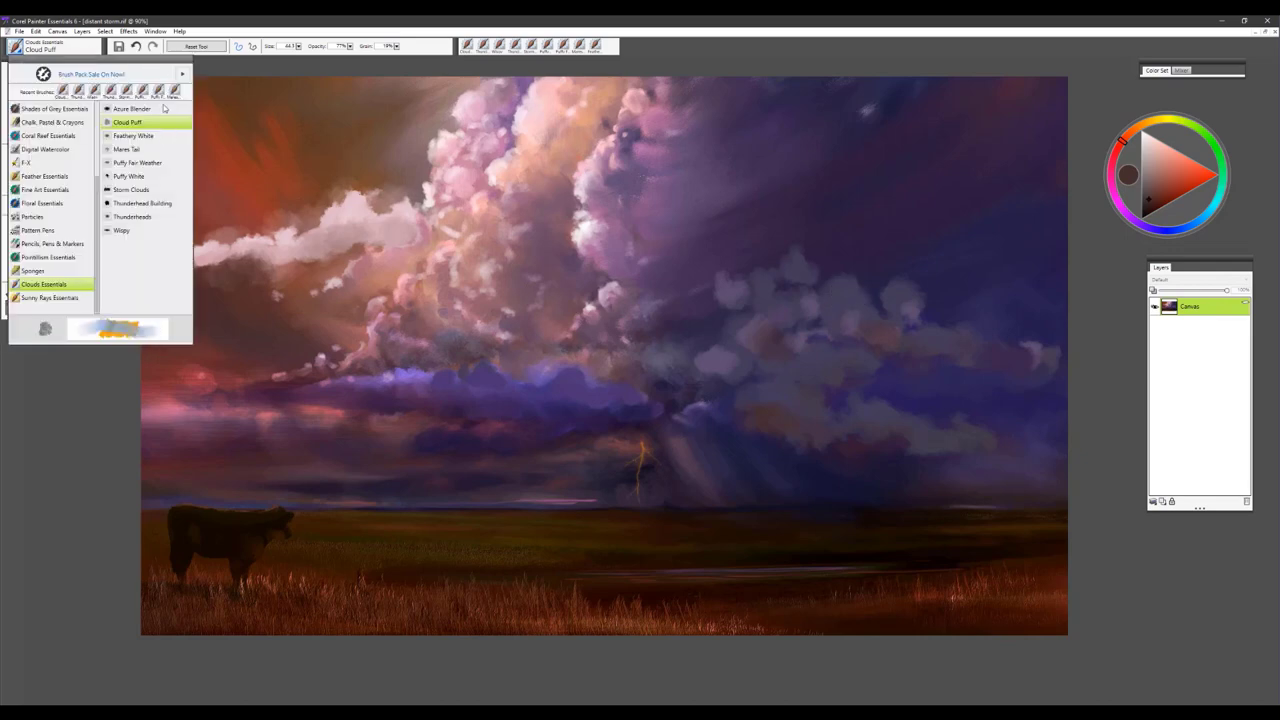
left_click(140, 151)
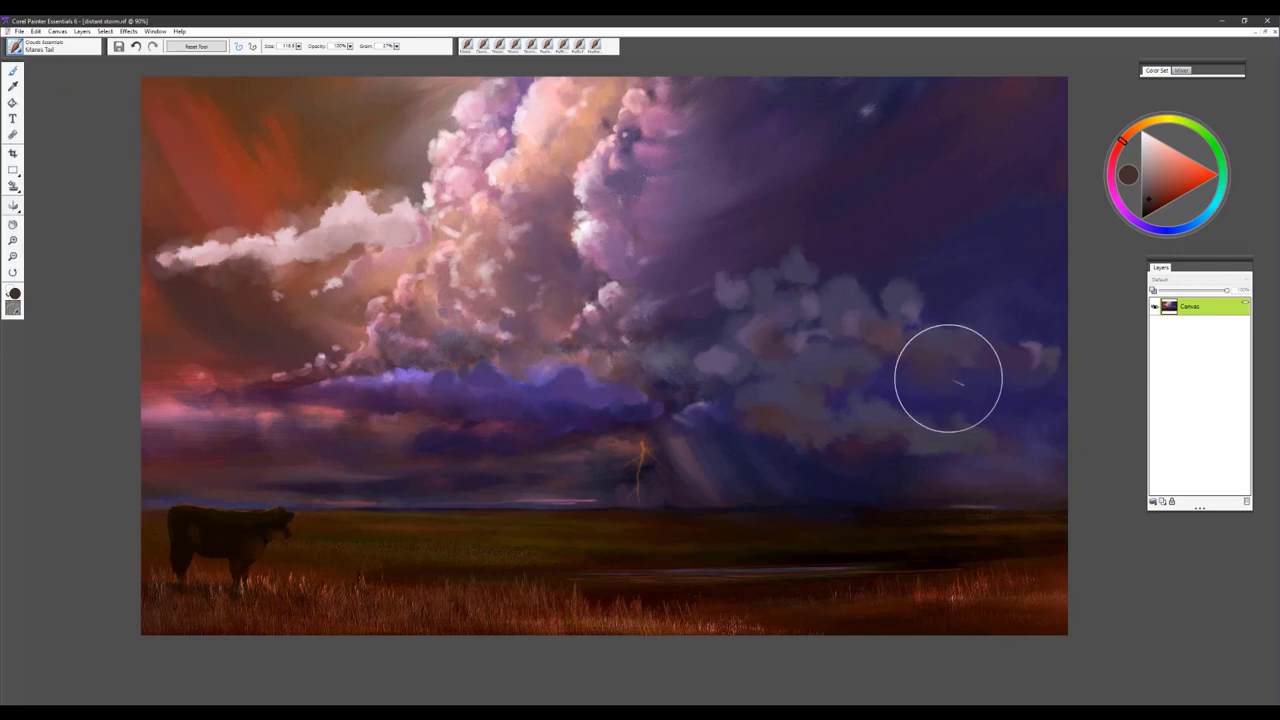
left_click_drag(946, 377, 892, 339)
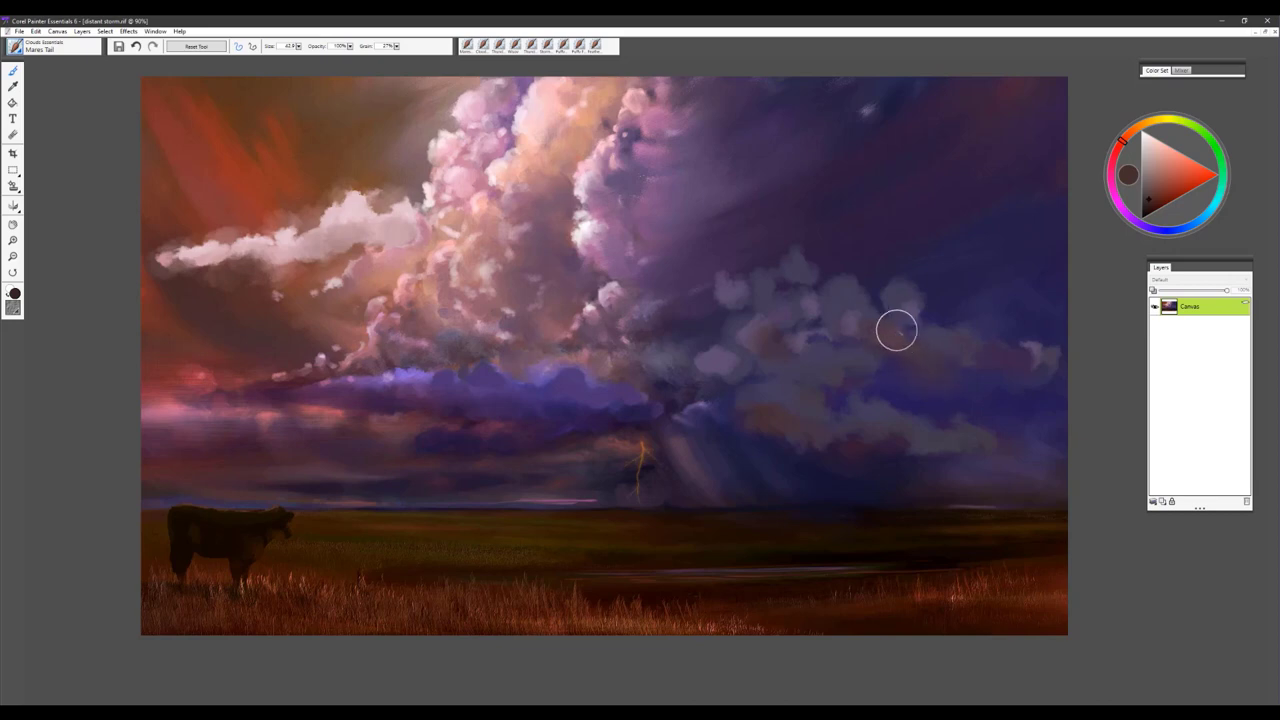